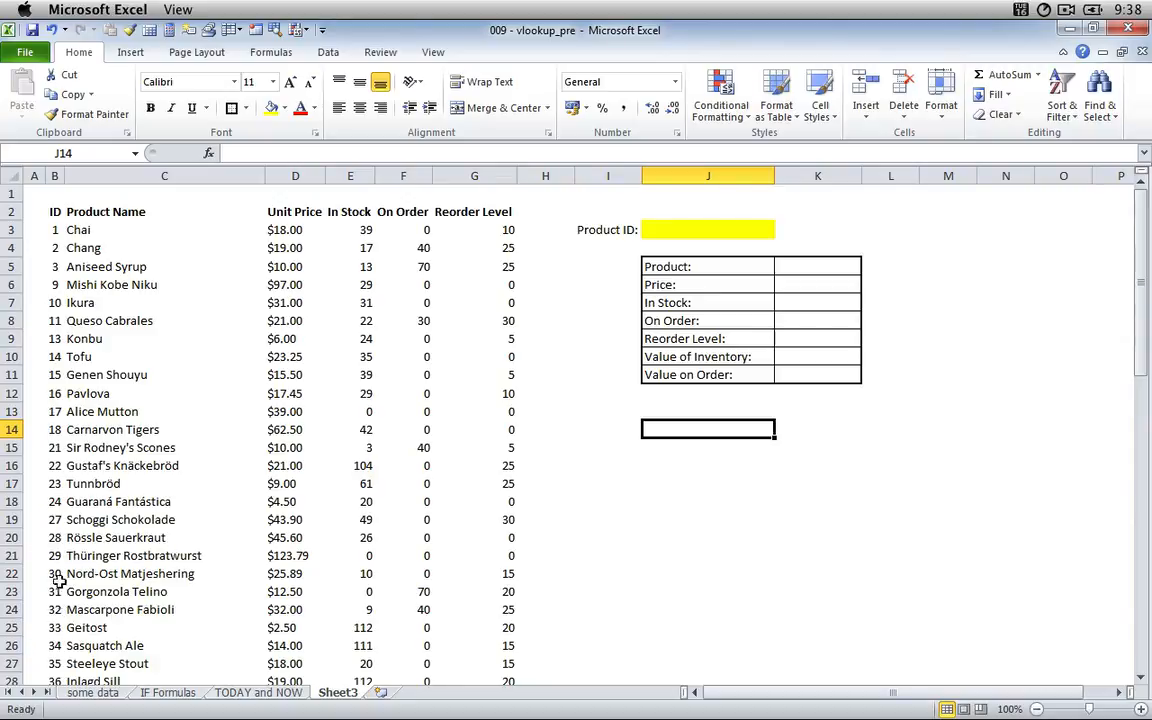
Enter 16 as the product ID in the yellow cell J3.
{"action": "left_click", "coordinate": [52, 393]}
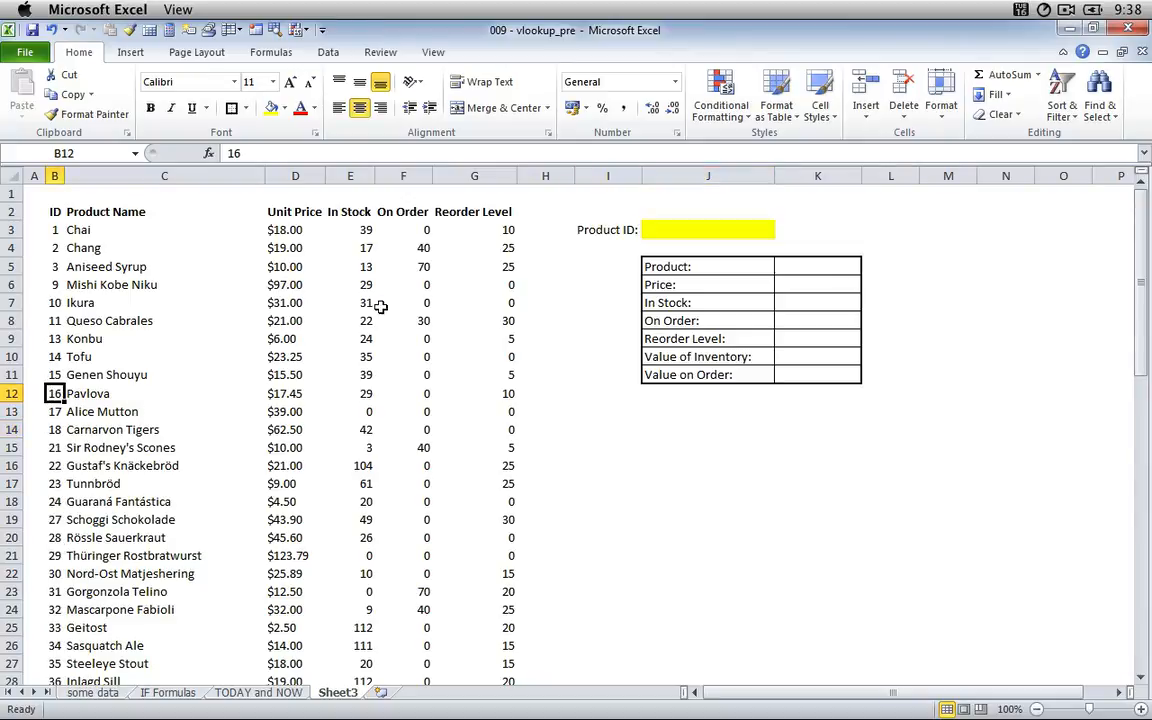
{"action": "scroll", "coordinate": [210, 501], "scroll_direction": "down", "scroll_amount": 15}
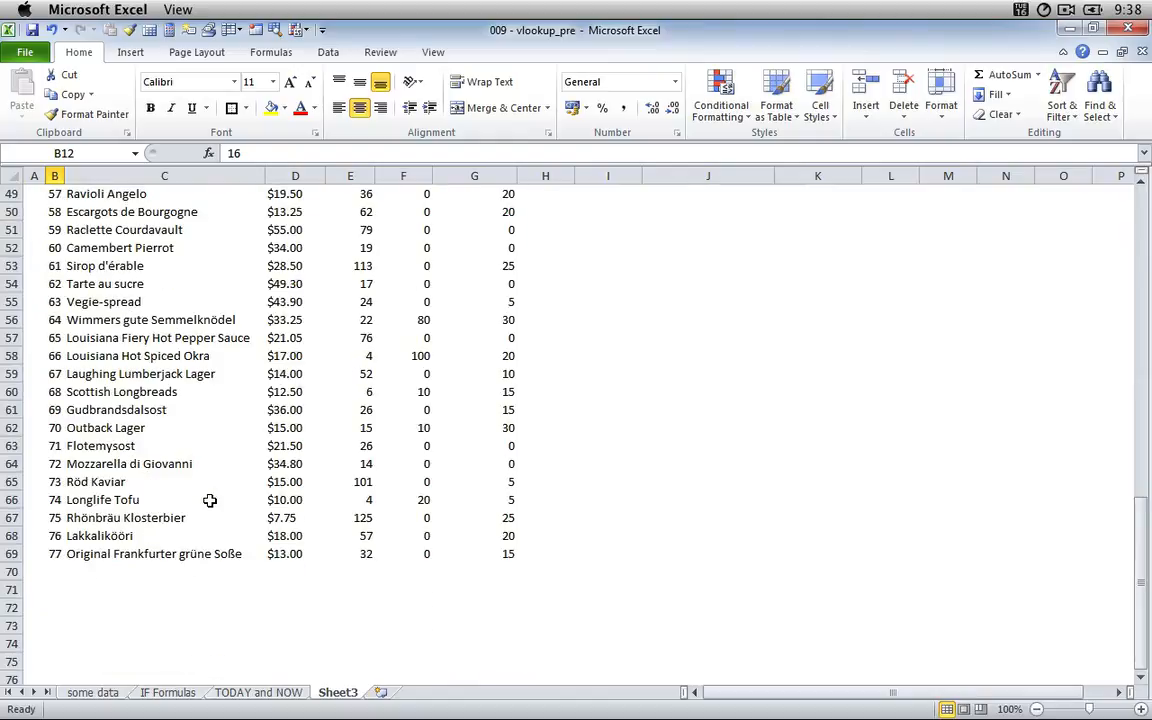
{"action": "scroll", "coordinate": [210, 501], "scroll_direction": "up", "scroll_amount": 15}
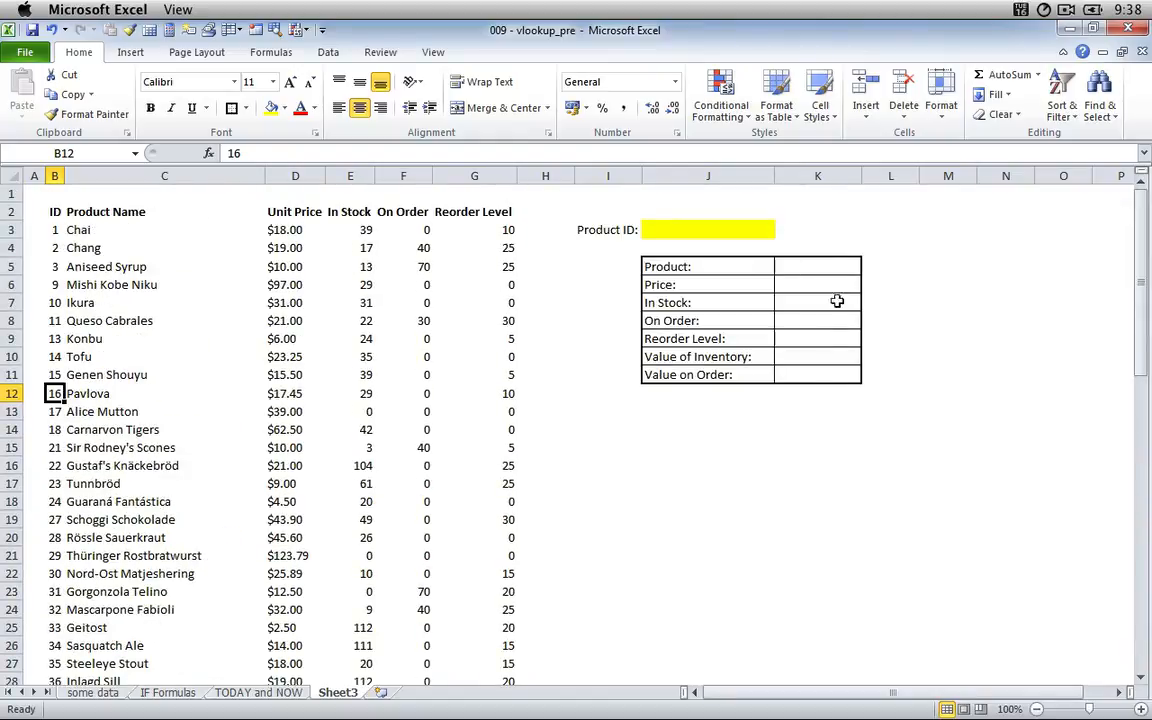
{"action": "left_click", "coordinate": [734, 231]}
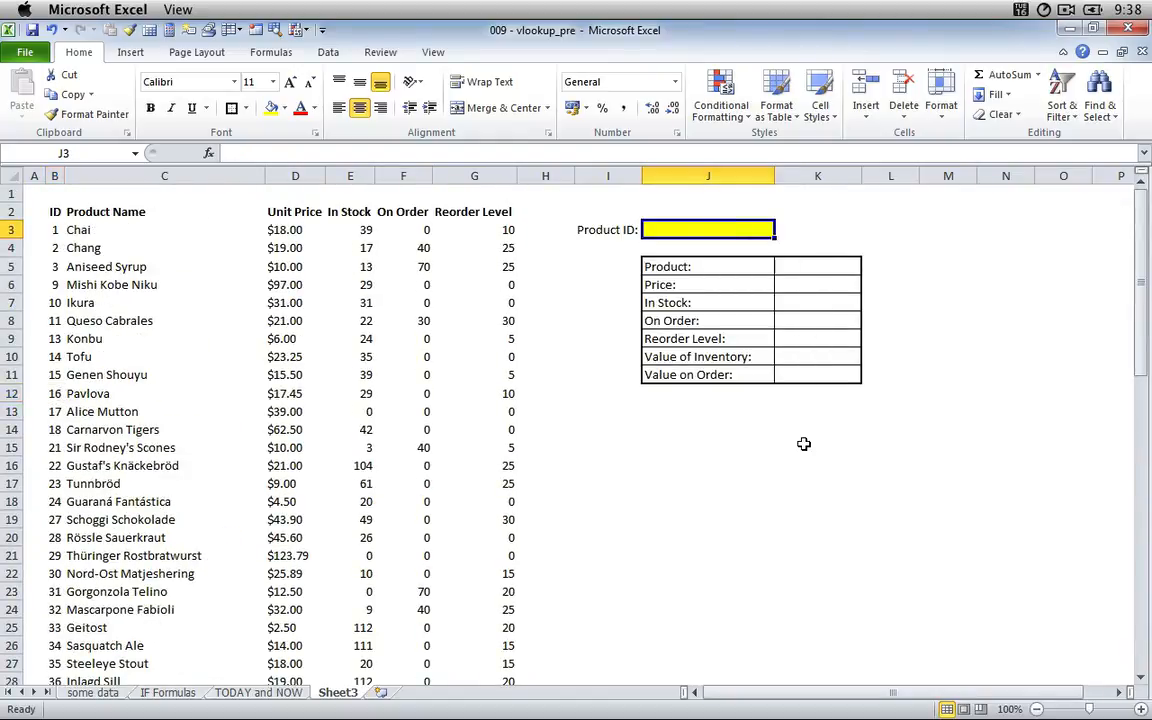
{"action": "type", "text": "16"}
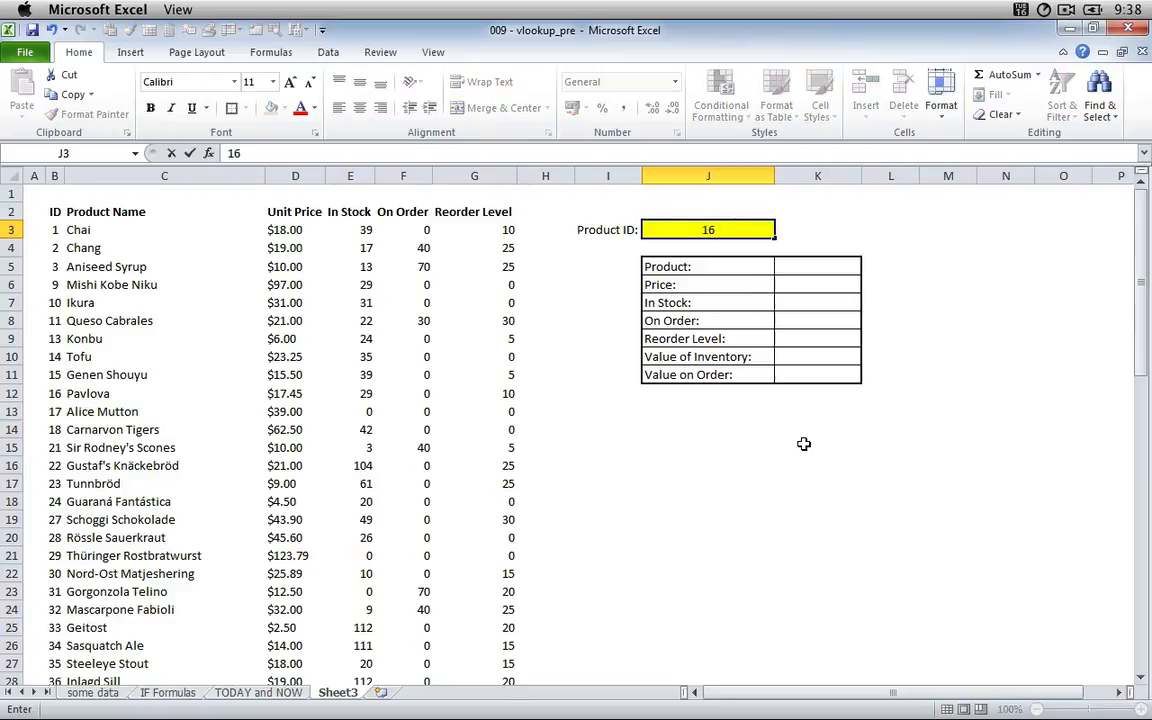
{"action": "key", "text": "Return"}
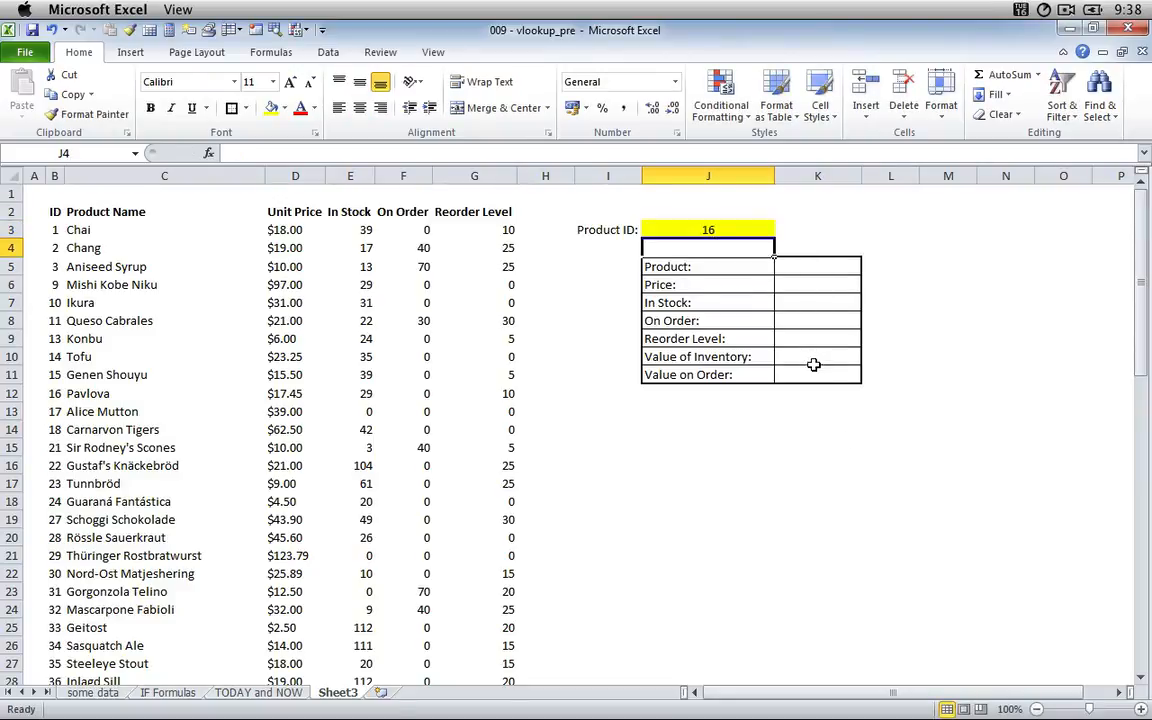
Start a VLOOKUP formula in the Product cell K5 with the absolute reference $J$3 as its lookup value.
{"action": "left_click", "coordinate": [813, 266]}
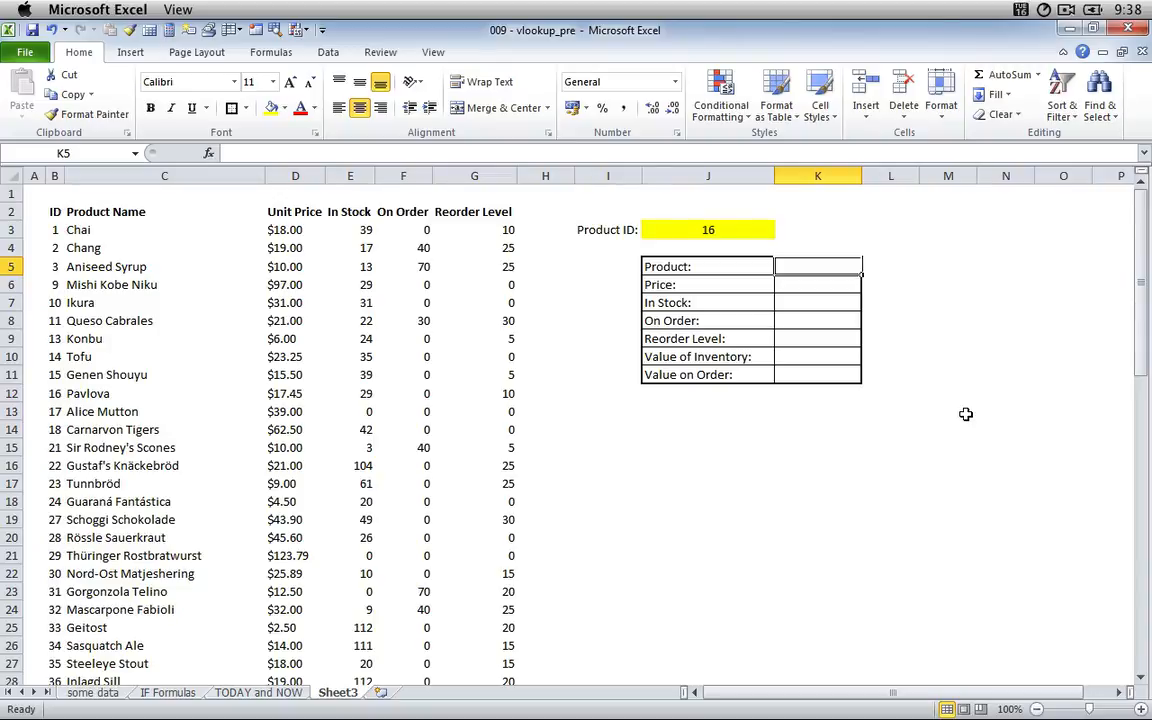
{"action": "type", "text": "=VLOOKI"}
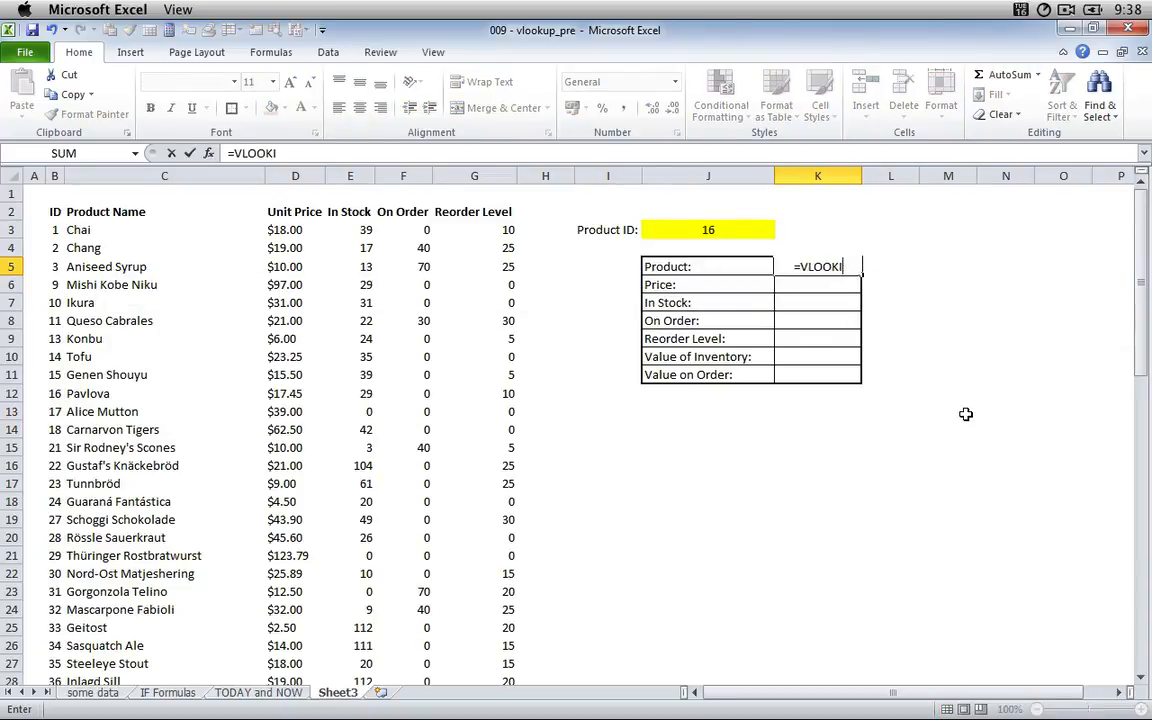
{"action": "key", "text": "BackSpace"}
{"action": "type", "text": "UP"}
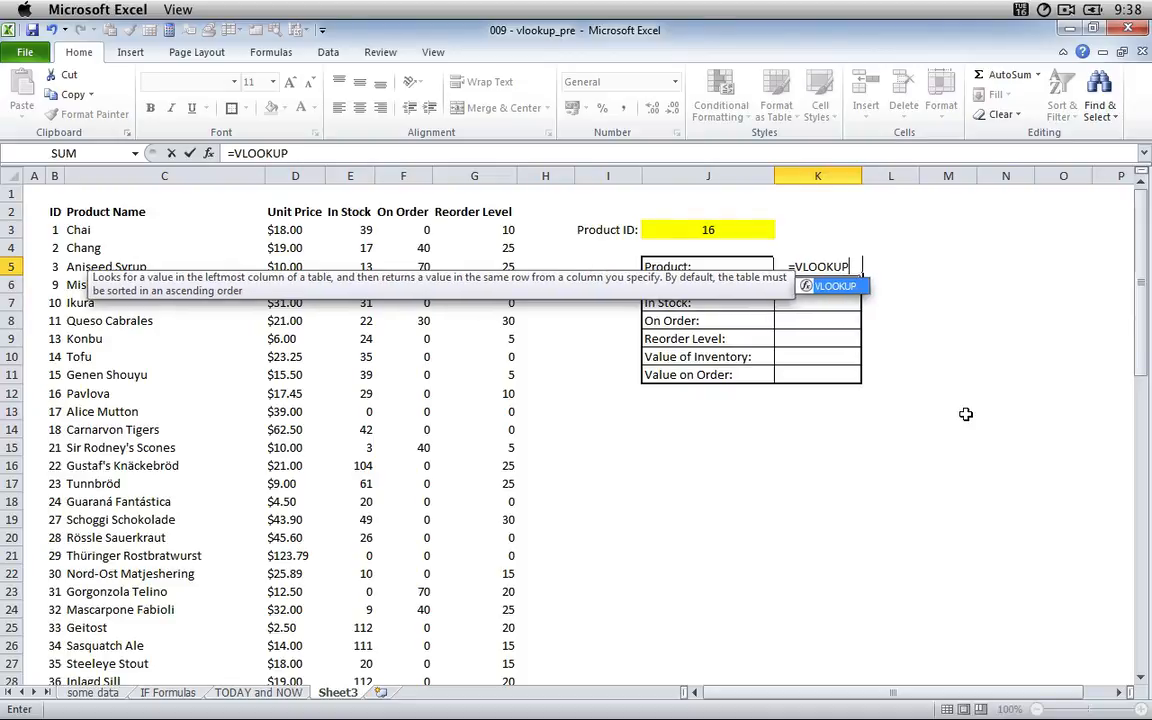
{"action": "type", "text": "("}
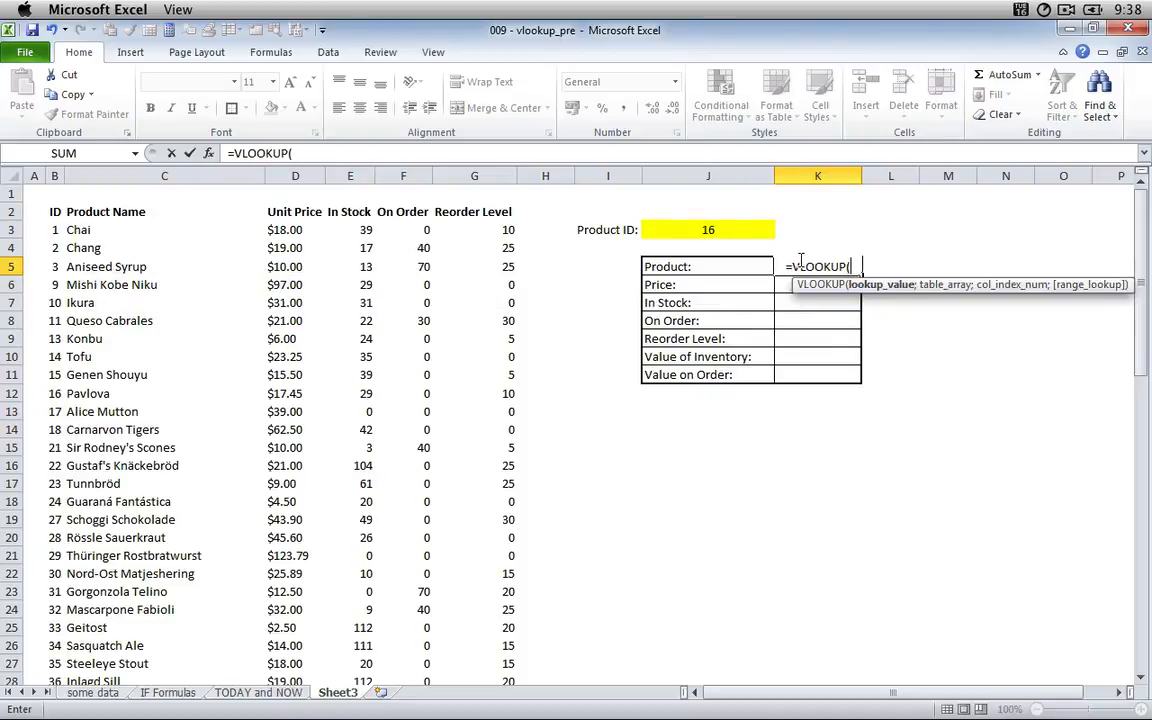
{"action": "left_click", "coordinate": [718, 228]}
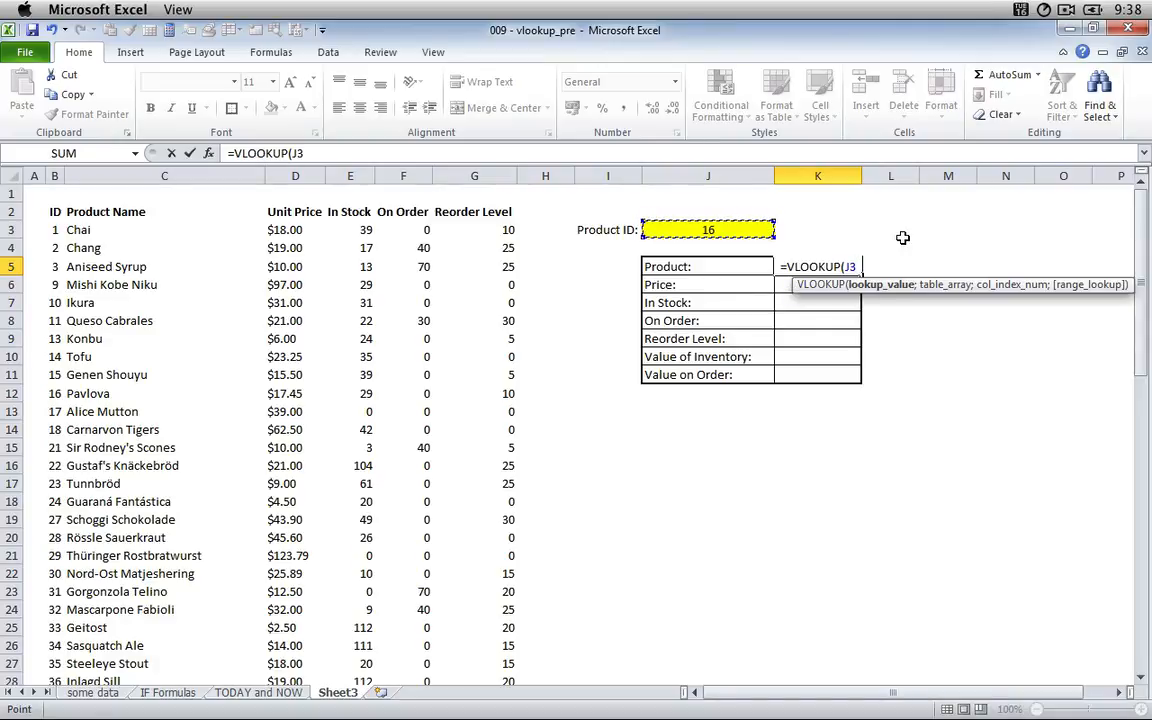
{"action": "key", "text": "F4"}
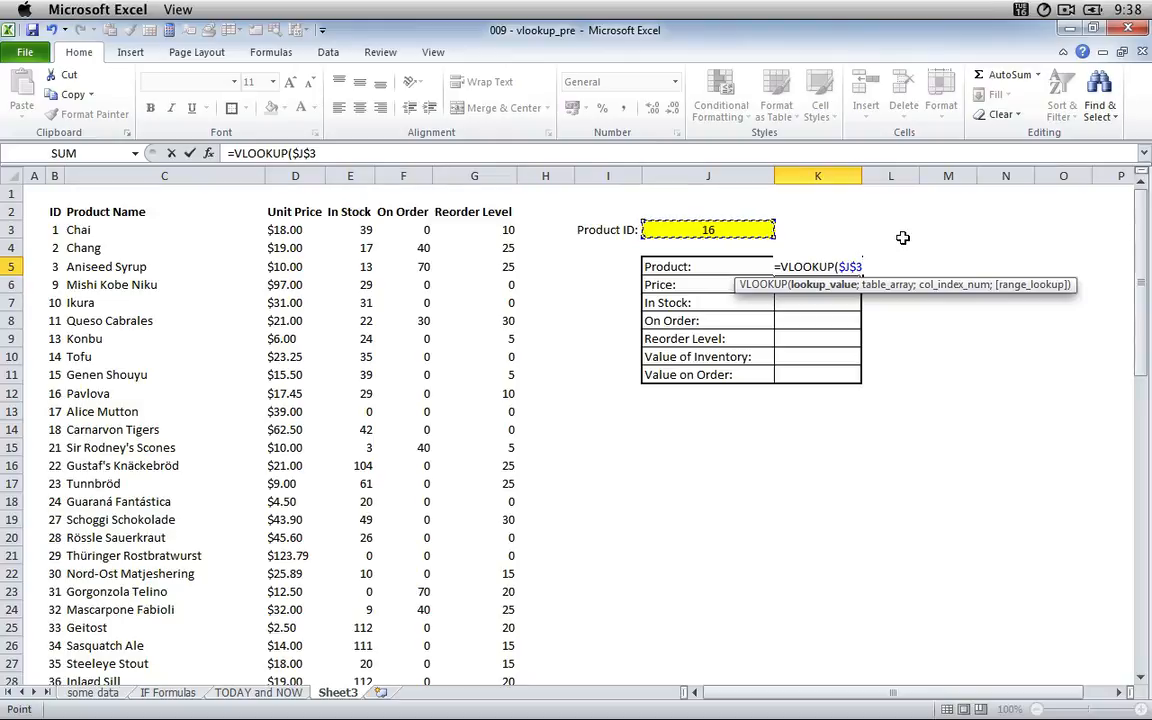
{"action": "type", "text": ";"}
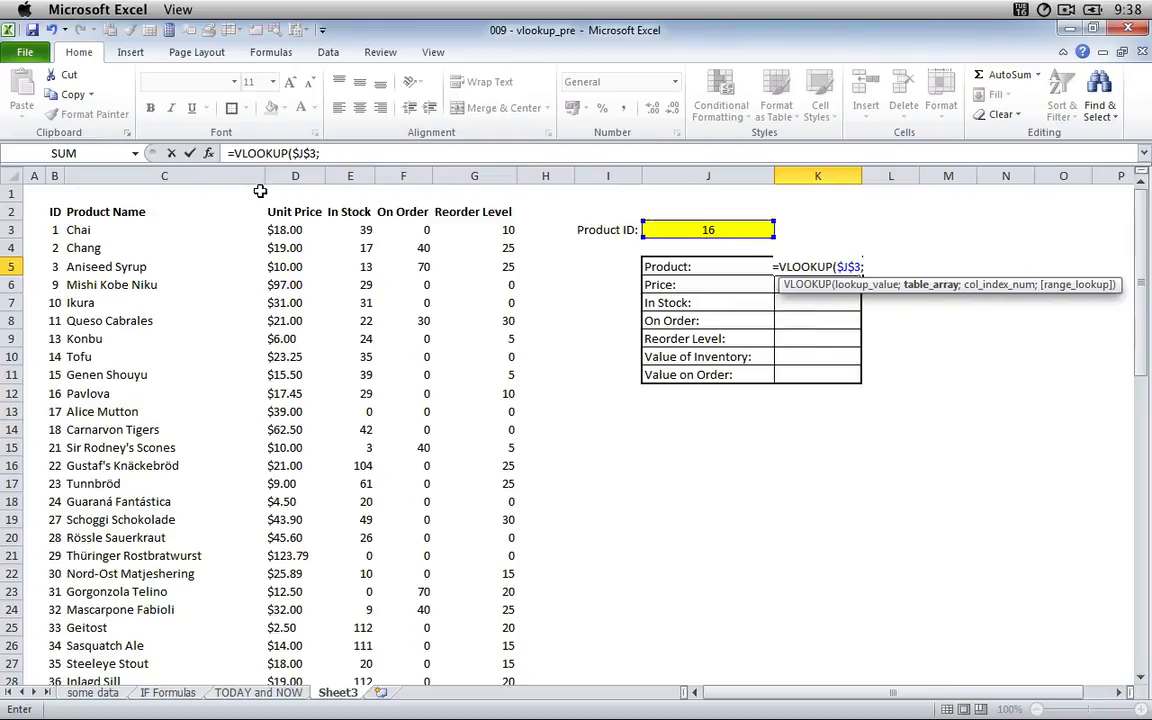
Use the whole product table B2:G69, including its headers, as the table array of the VLOOKUP formula.
{"action": "left_click", "coordinate": [53, 211]}
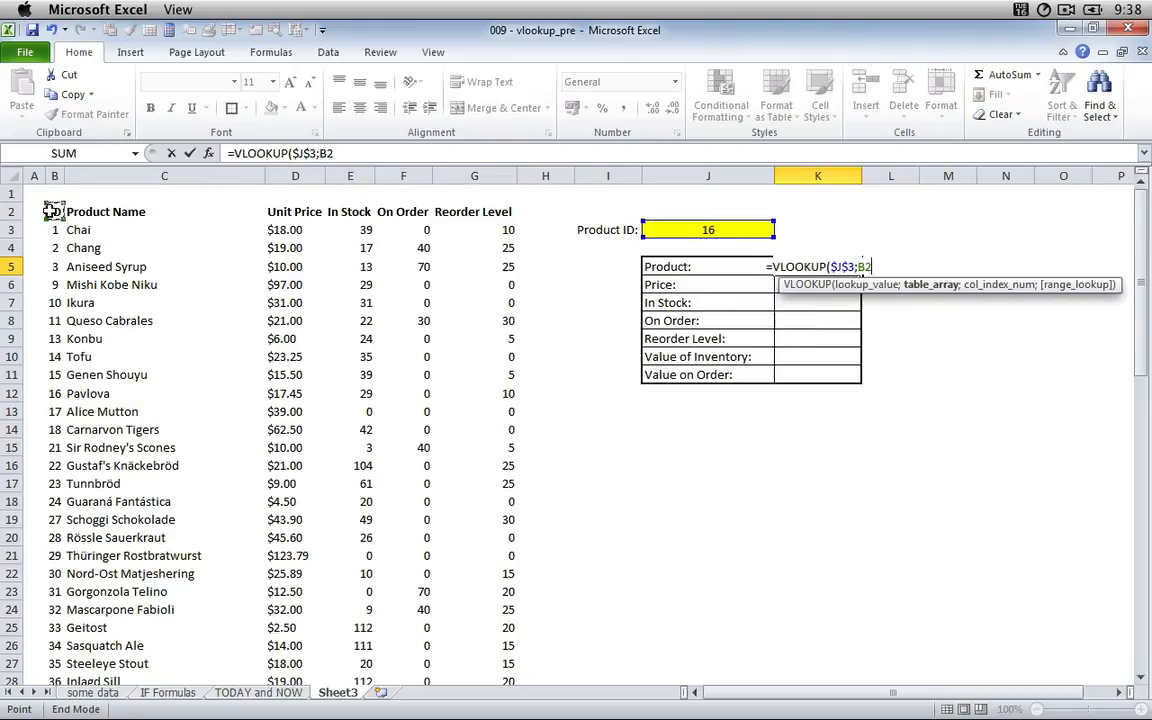
{"action": "left_click_drag", "start_coordinate": [53, 211], "coordinate": [512, 212]}
{"action": "key", "text": "ctrl+shift+Down"}
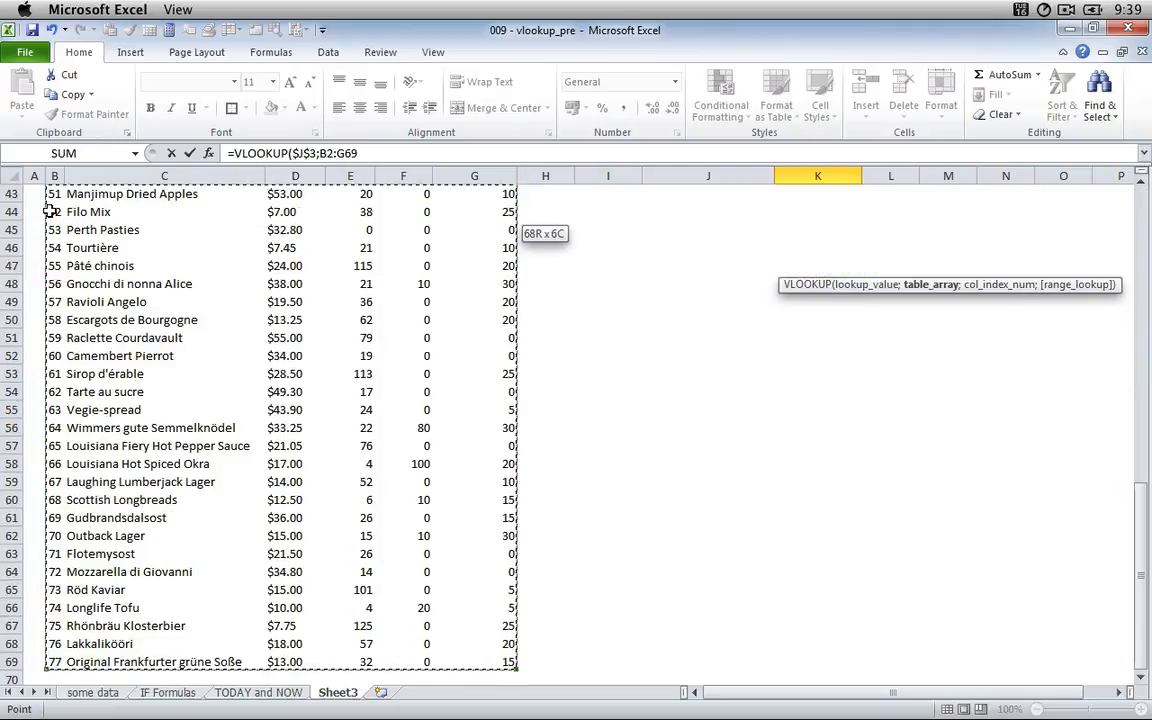
{"action": "type", "text": ";"}
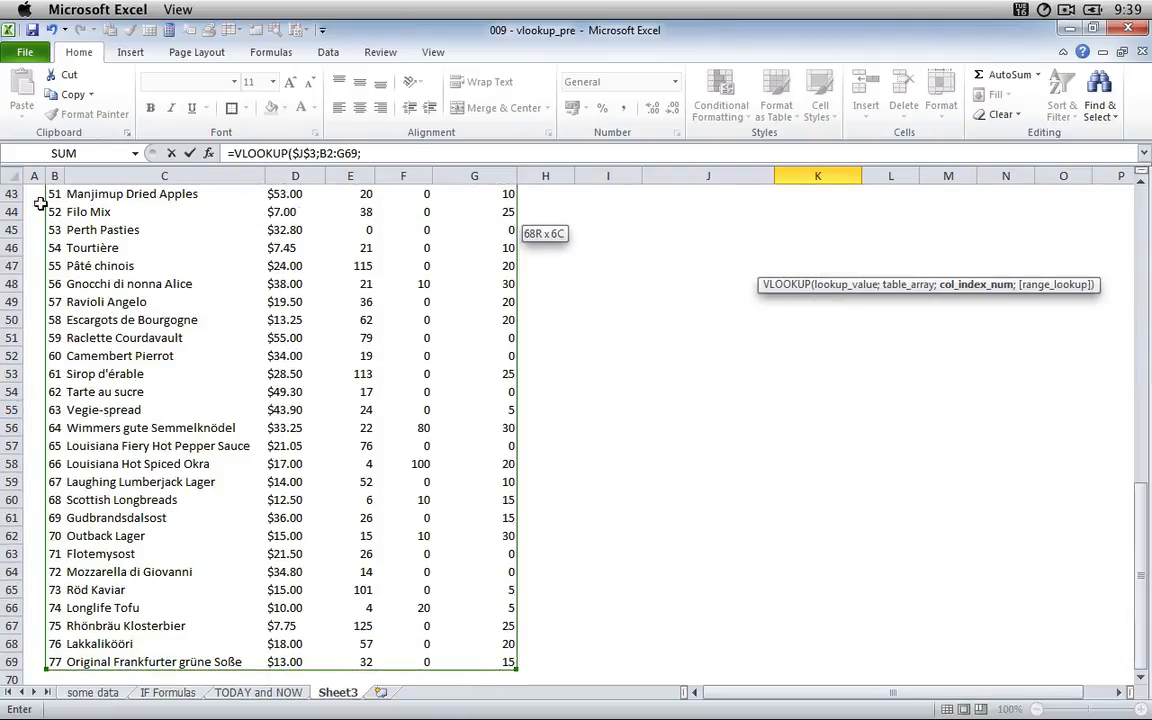
Make the table array reference in the formula absolute as $B$2:$G$69.
{"action": "left_click", "coordinate": [327, 153]}
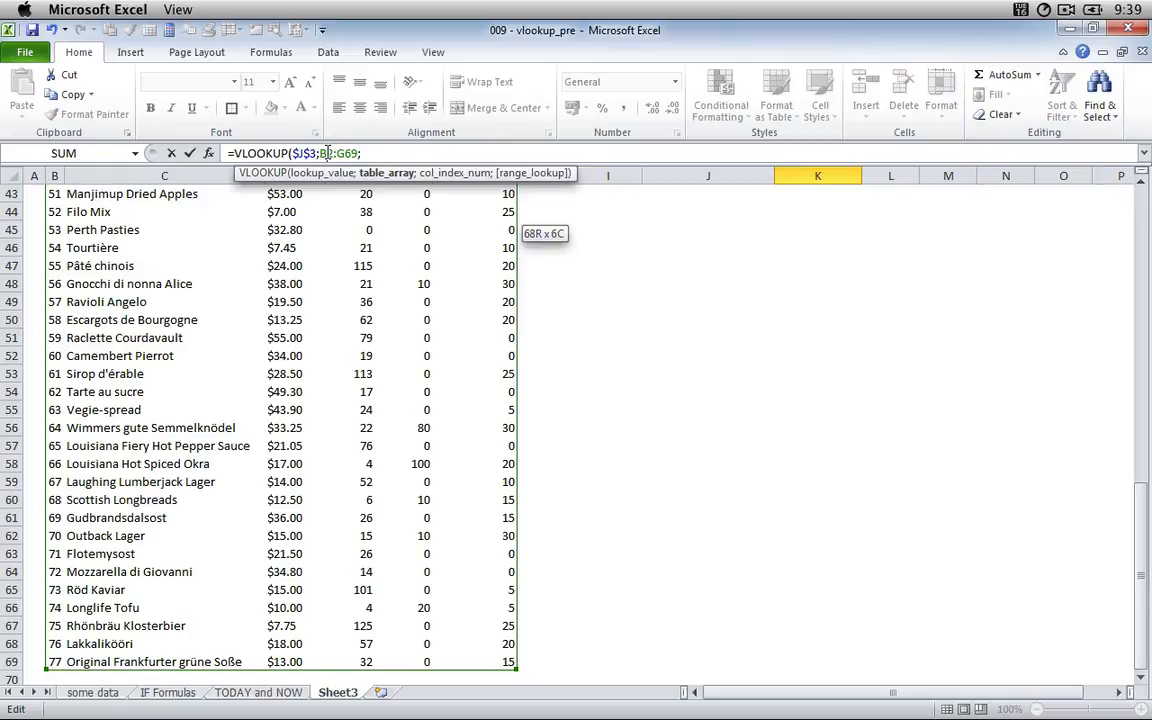
{"action": "key", "text": "F4"}
{"action": "key", "text": "Right"}
{"action": "key", "text": "Right"}
{"action": "key", "text": "Right"}
{"action": "key", "text": "Right"}
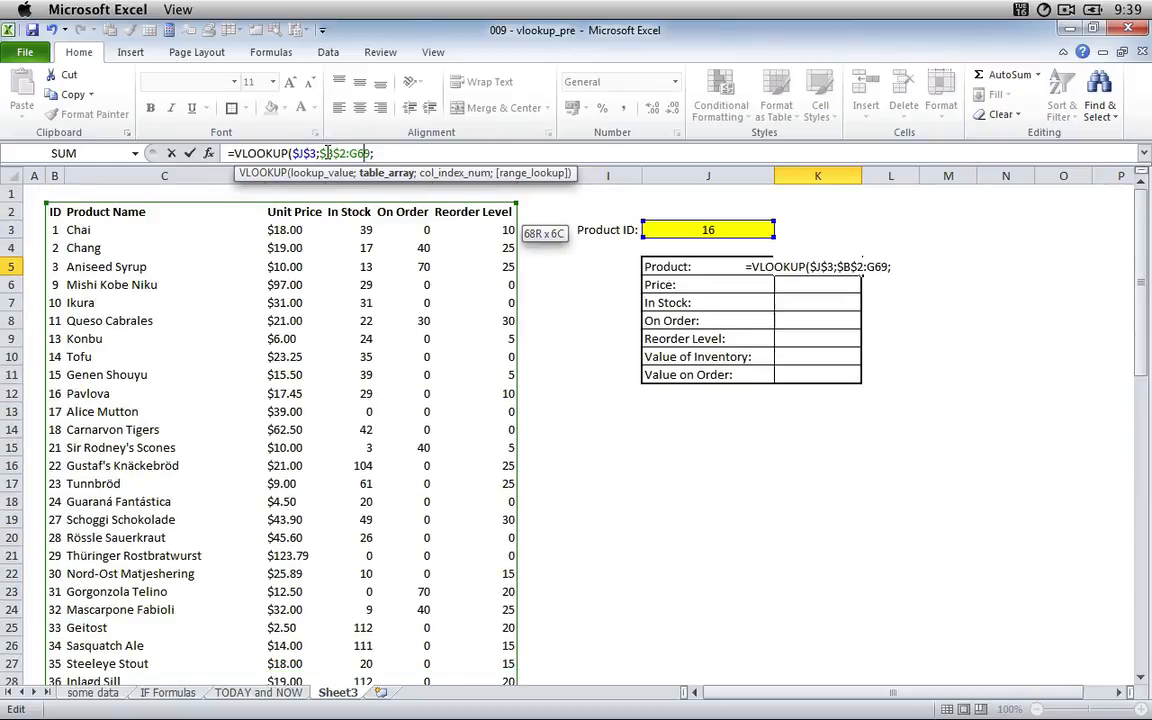
{"action": "key", "text": "F4"}
{"action": "key", "text": "Right"}
{"action": "key", "text": "Right"}
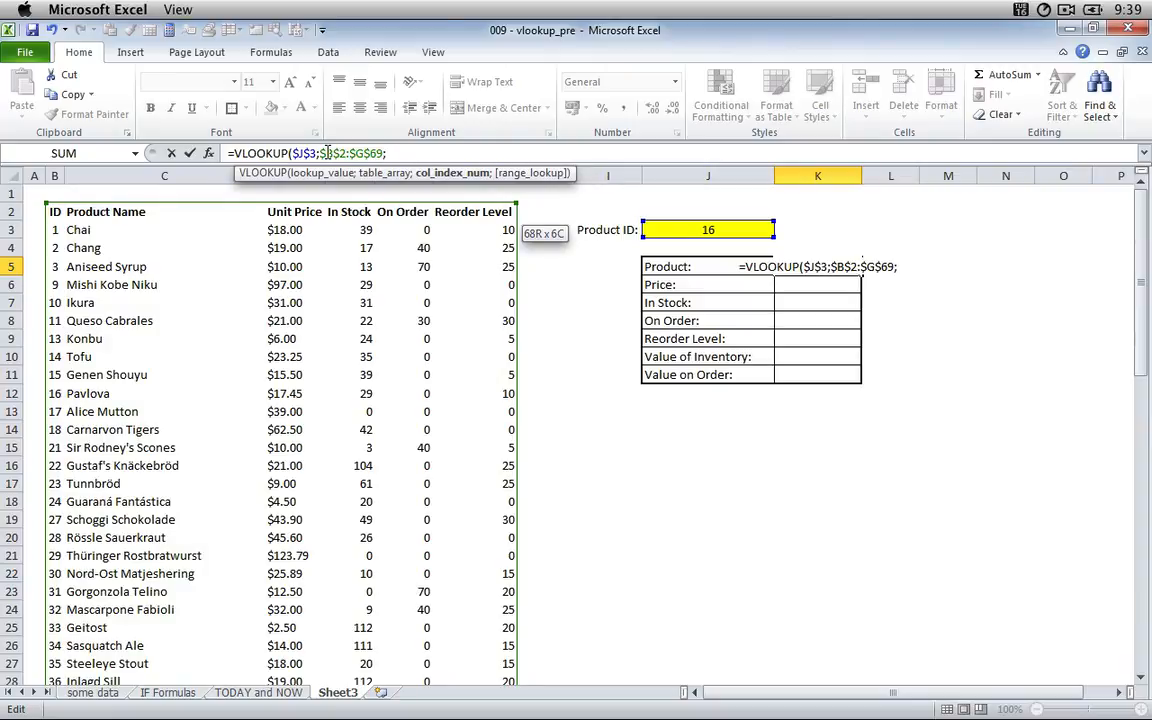
Complete the VLOOKUP formula with column index 2 and 0 for an exact match, and enter it.
{"action": "type", "text": "2"}
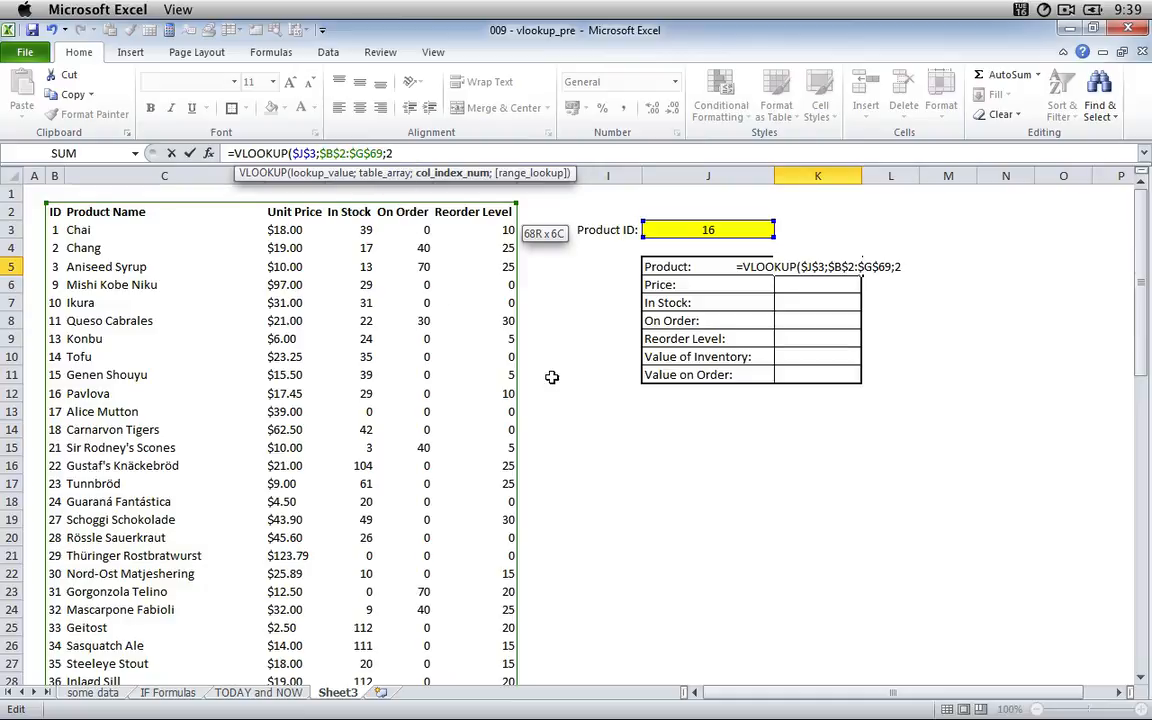
{"action": "type", "text": ";"}
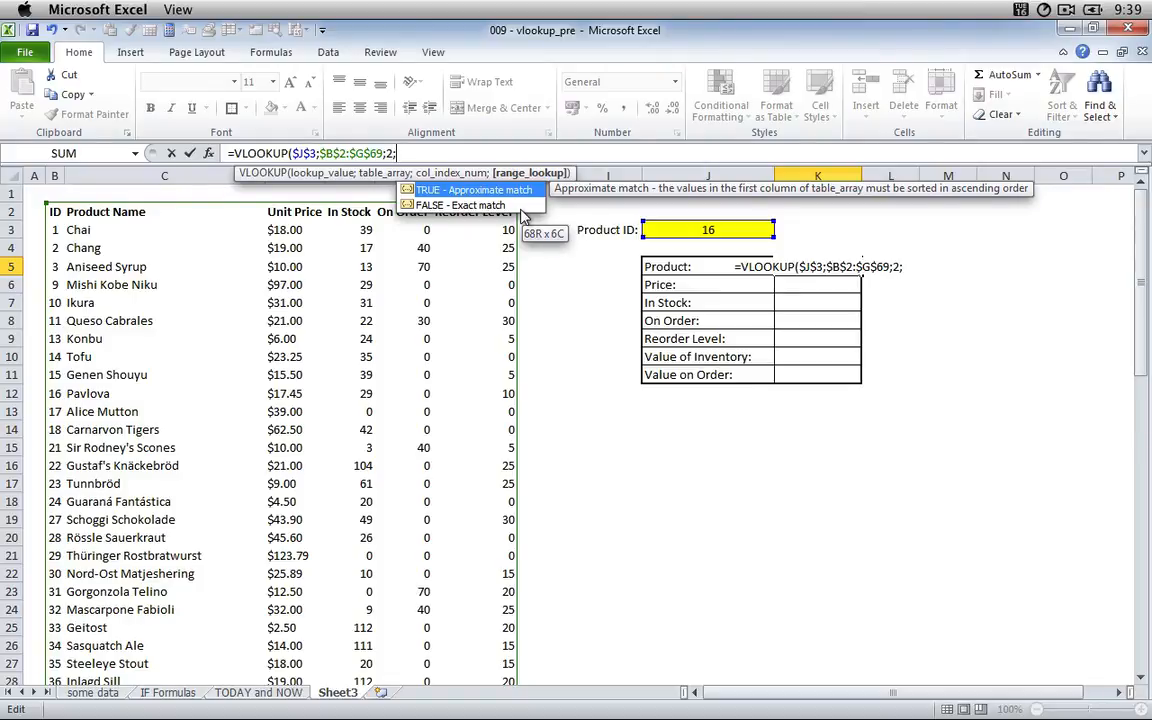
{"action": "type", "text": "0"}
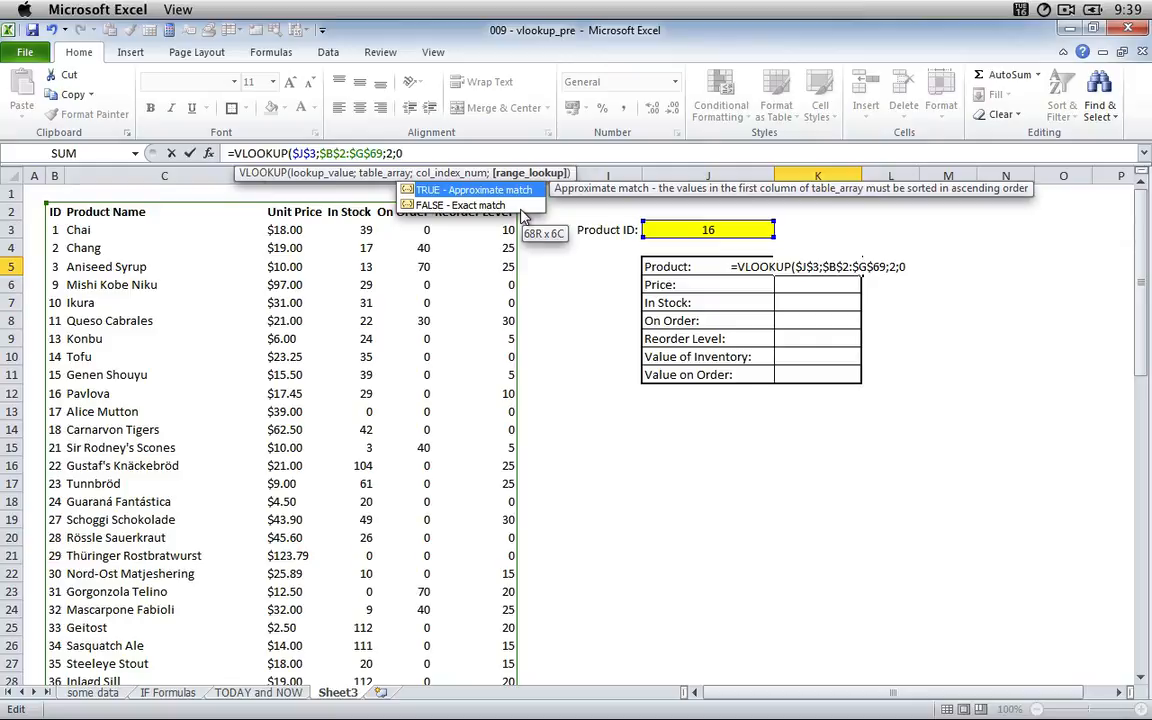
{"action": "type", "text": ")"}
{"action": "key", "text": "Return"}
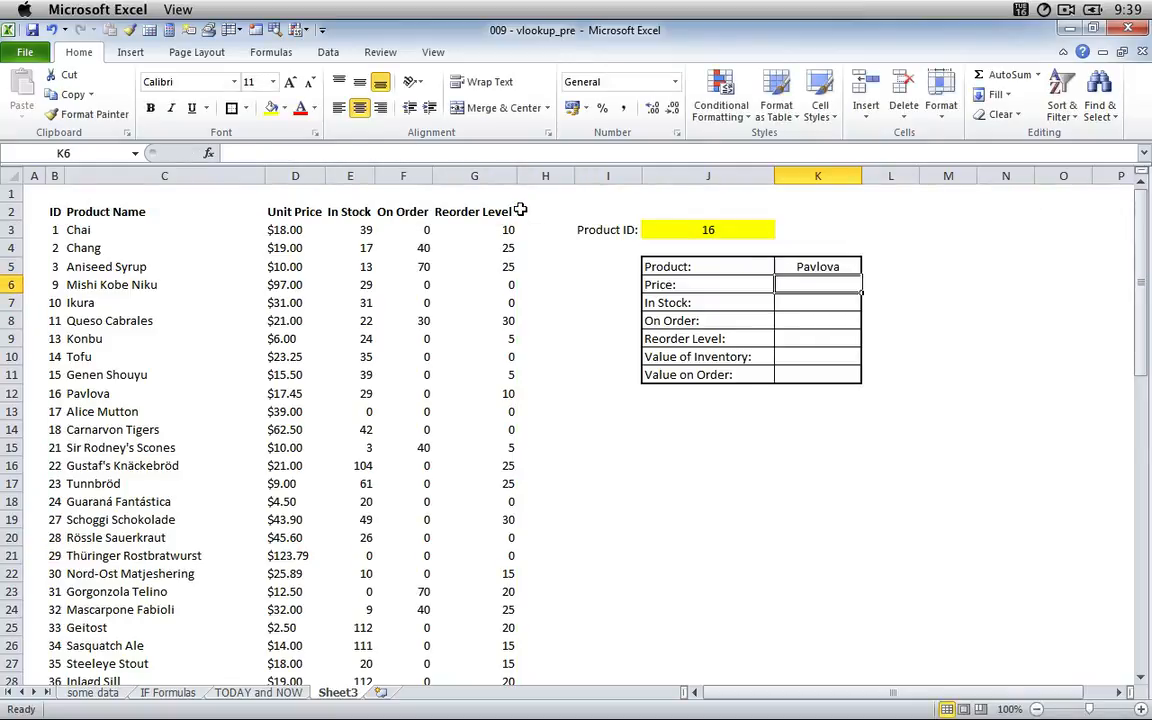
Change the product ID in J3 to 18 and autofit column K to the product name.
{"action": "key", "text": "Left"}
{"action": "key", "text": "Up"}
{"action": "key", "text": "Up"}
{"action": "key", "text": "Up"}
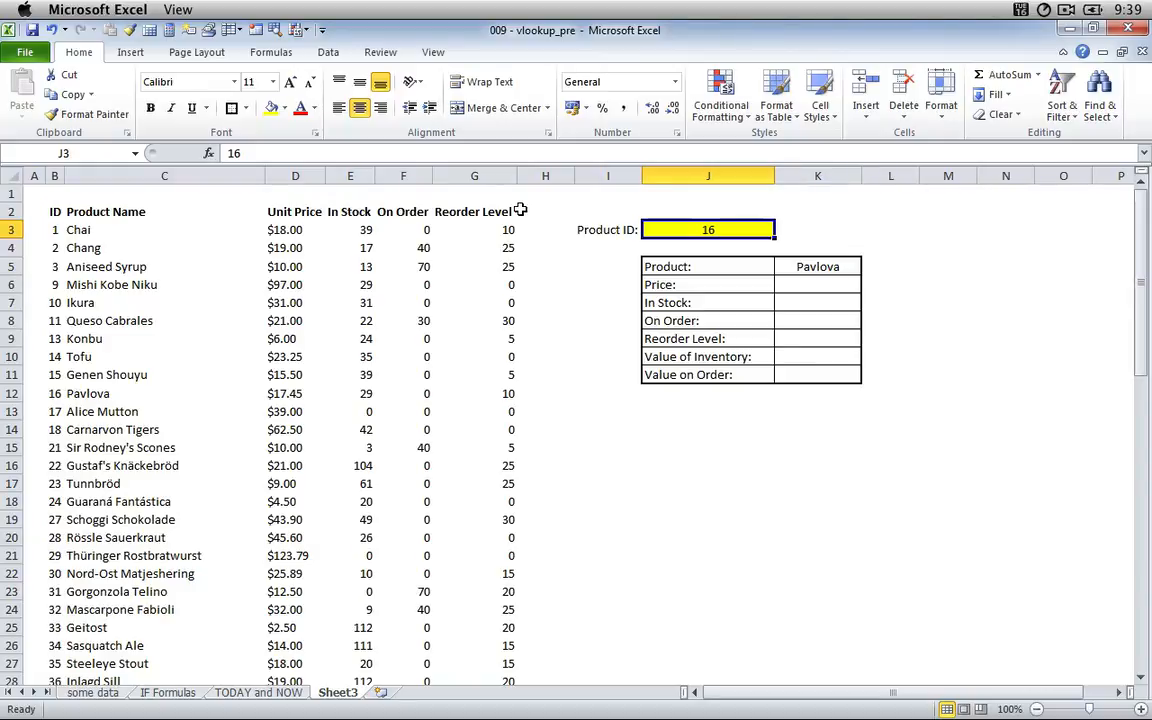
{"action": "type", "text": "18"}
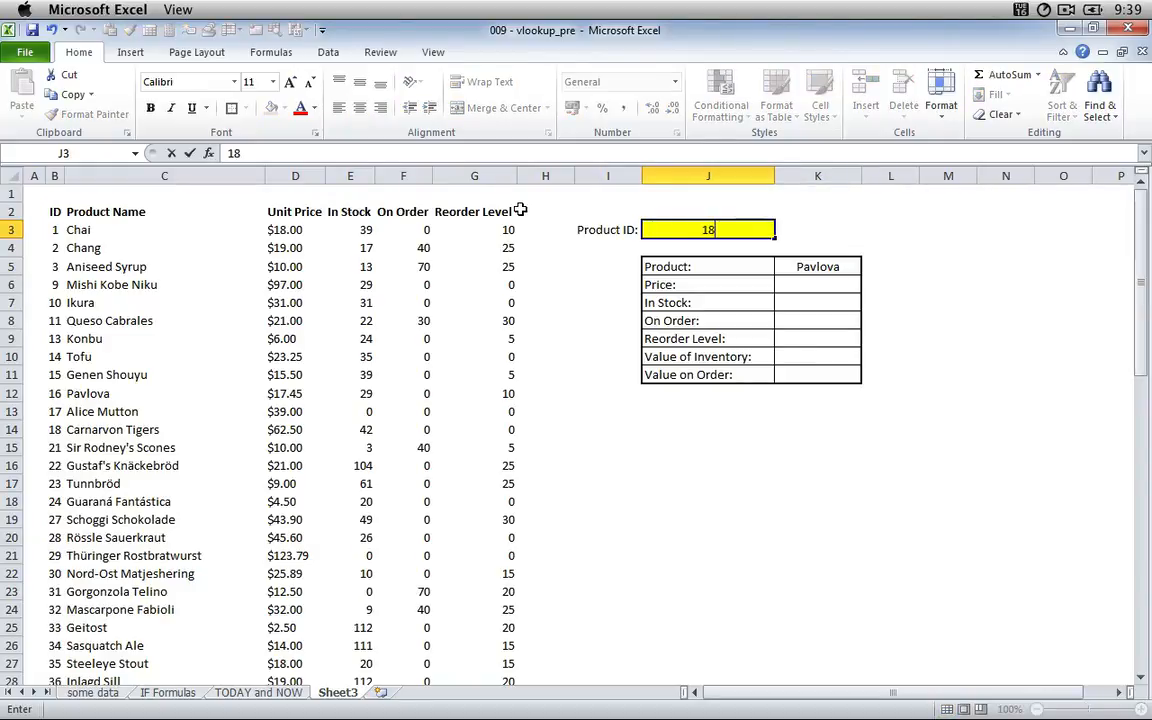
{"action": "key", "text": "Return"}
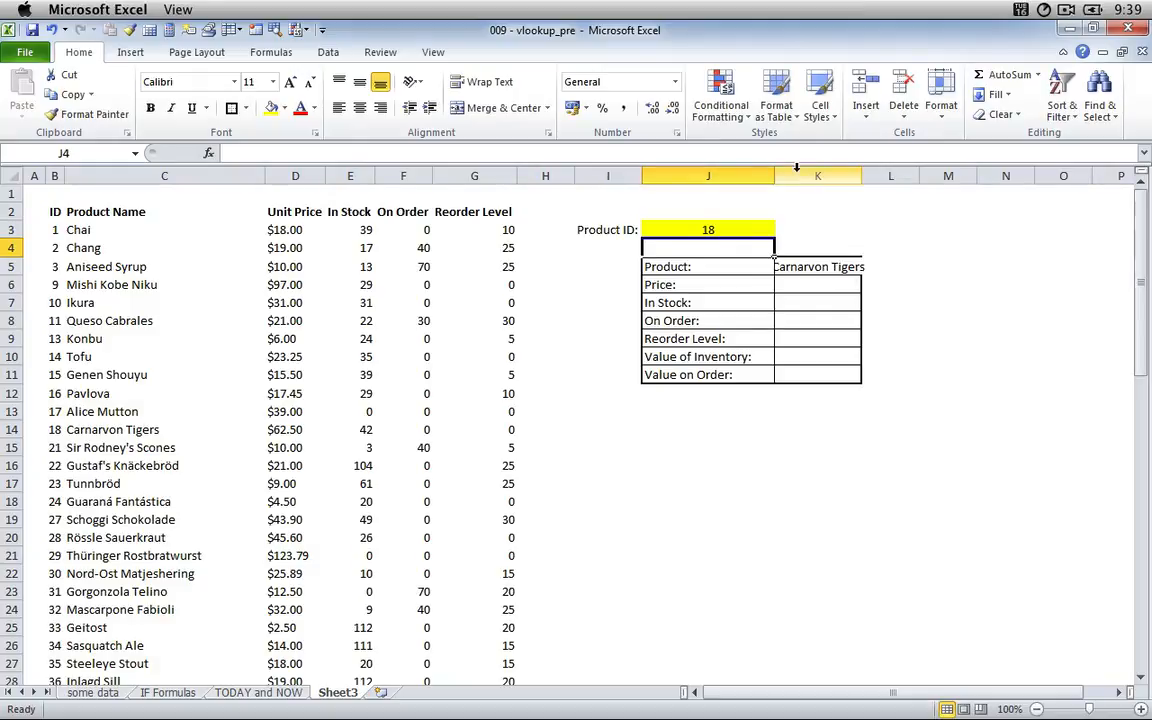
{"action": "double_click", "coordinate": [864, 175]}
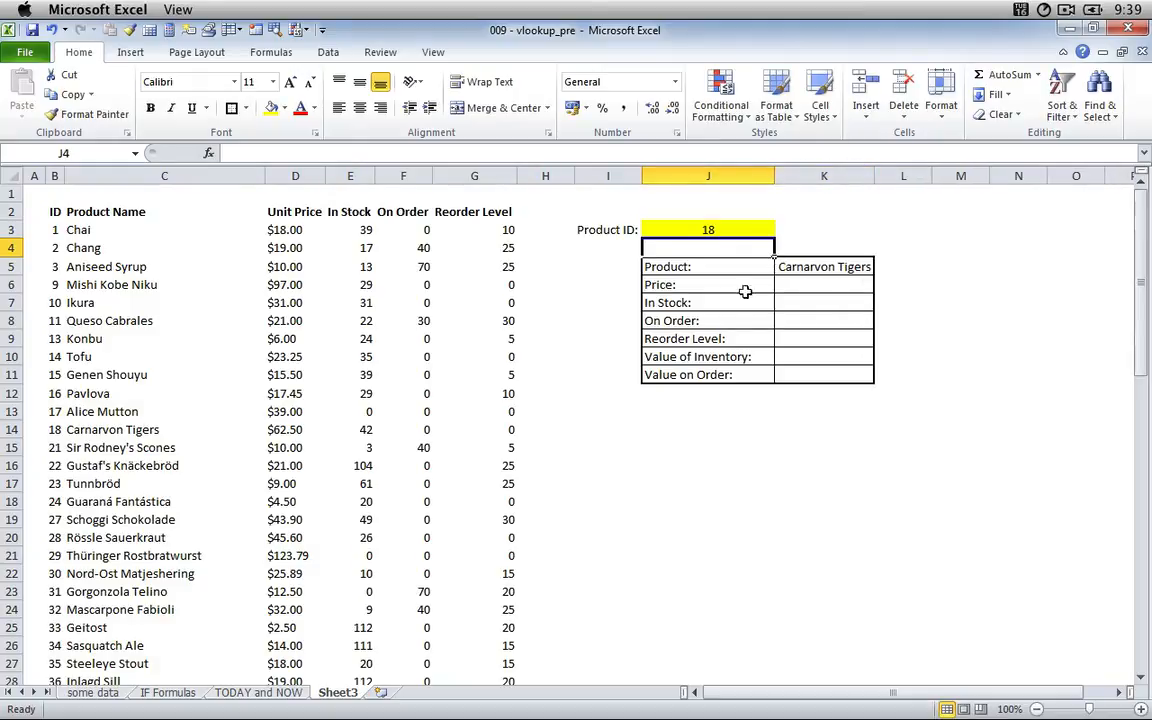
Test the lookup with 19, an ID missing from the product list, as the product ID in J3.
{"action": "key", "text": "Up"}
{"action": "type", "text": "19"}
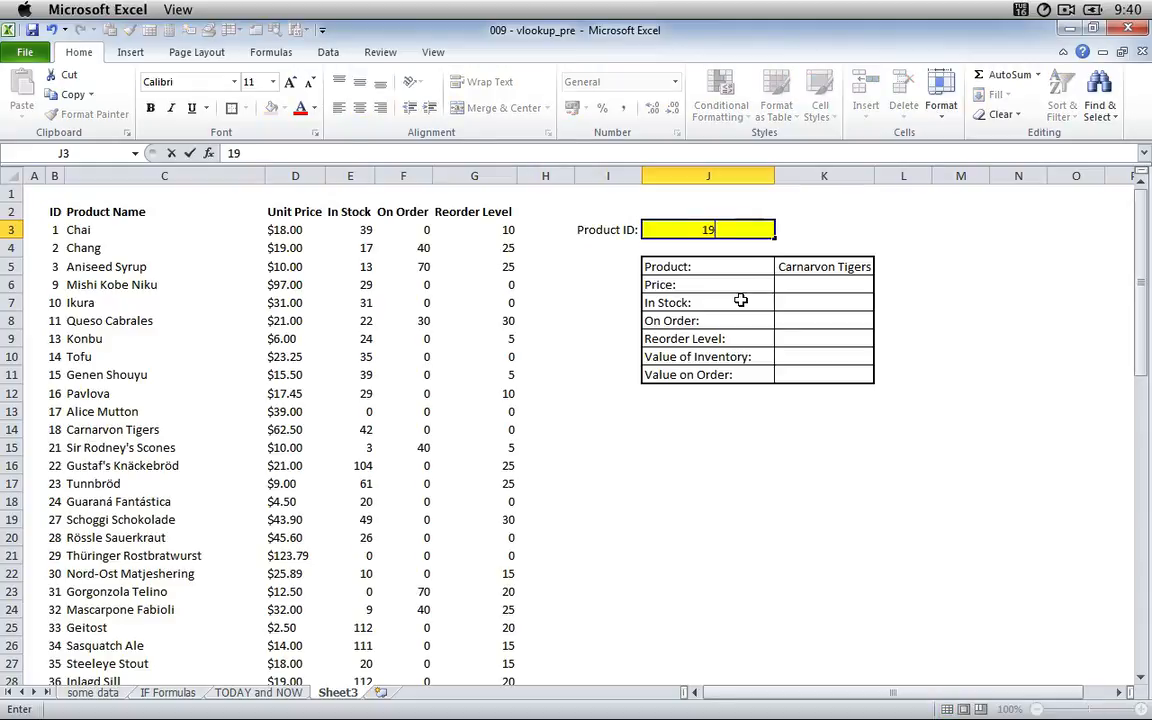
{"action": "key", "text": "Return"}
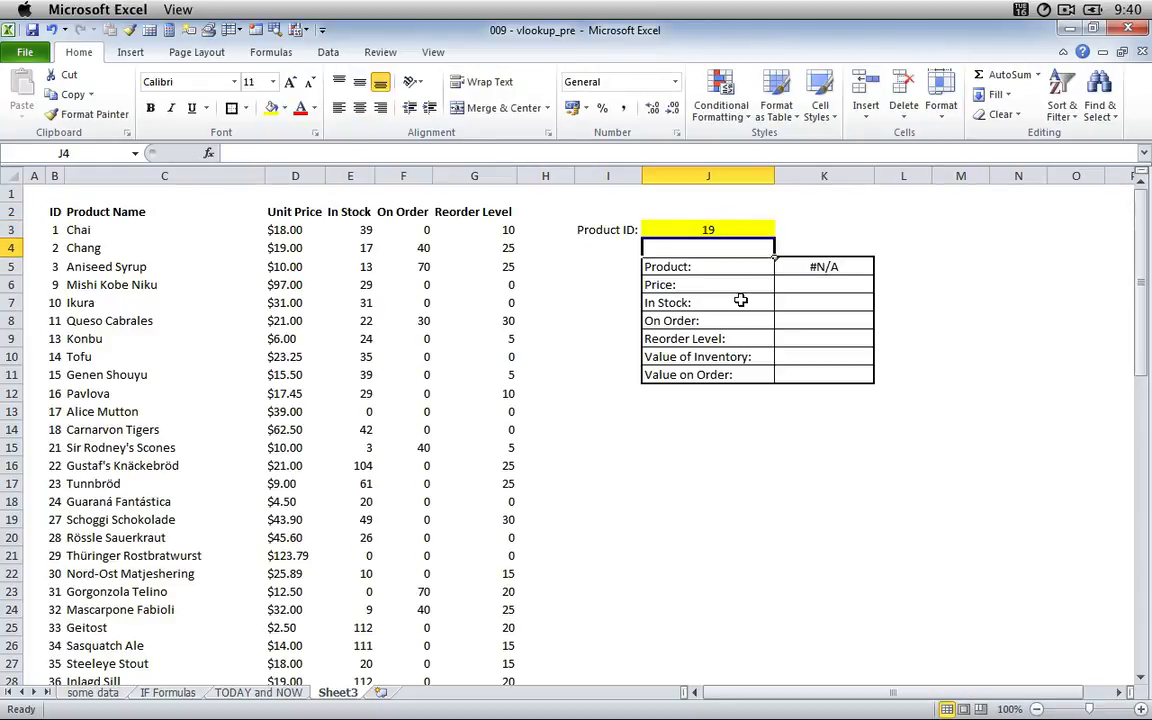
{"action": "key", "text": "Up"}
{"action": "key", "text": "Down"}
{"action": "key", "text": "Down"}
{"action": "key", "text": "Right"}
{"action": "key", "text": "Right"}
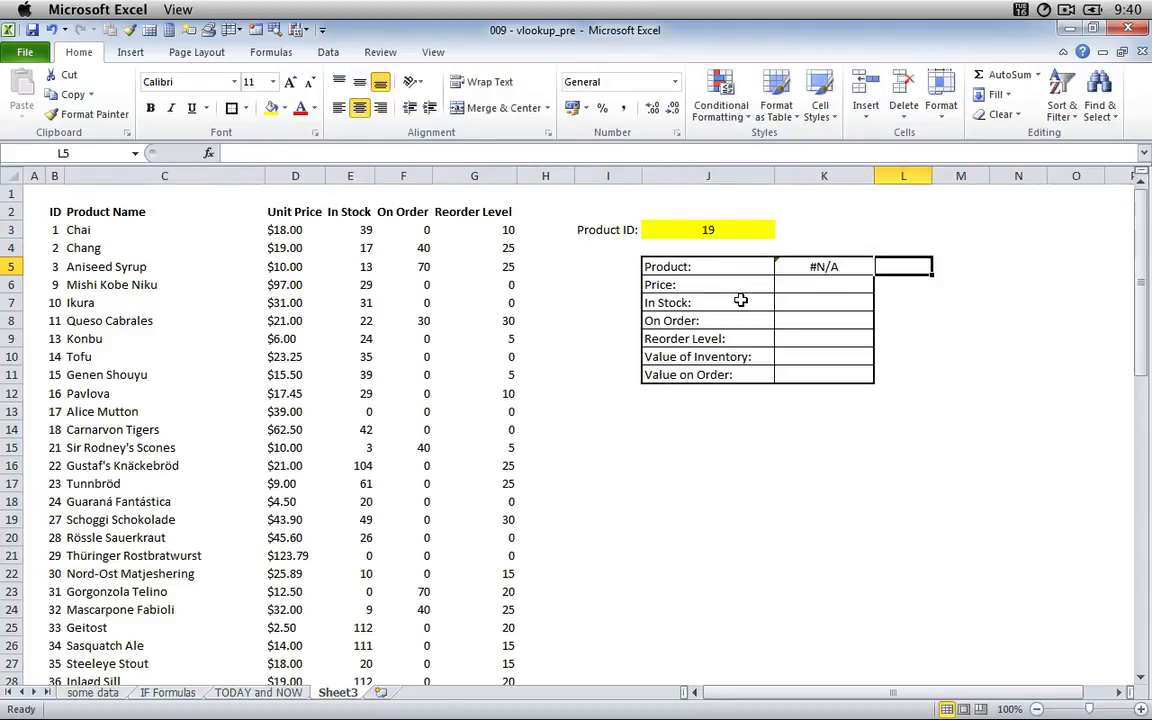
Set the product ID in J3 back to 18.
{"action": "key", "text": "Left"}
{"action": "key", "text": "Left"}
{"action": "key", "text": "Up"}
{"action": "key", "text": "Up"}
{"action": "type", "text": "18"}
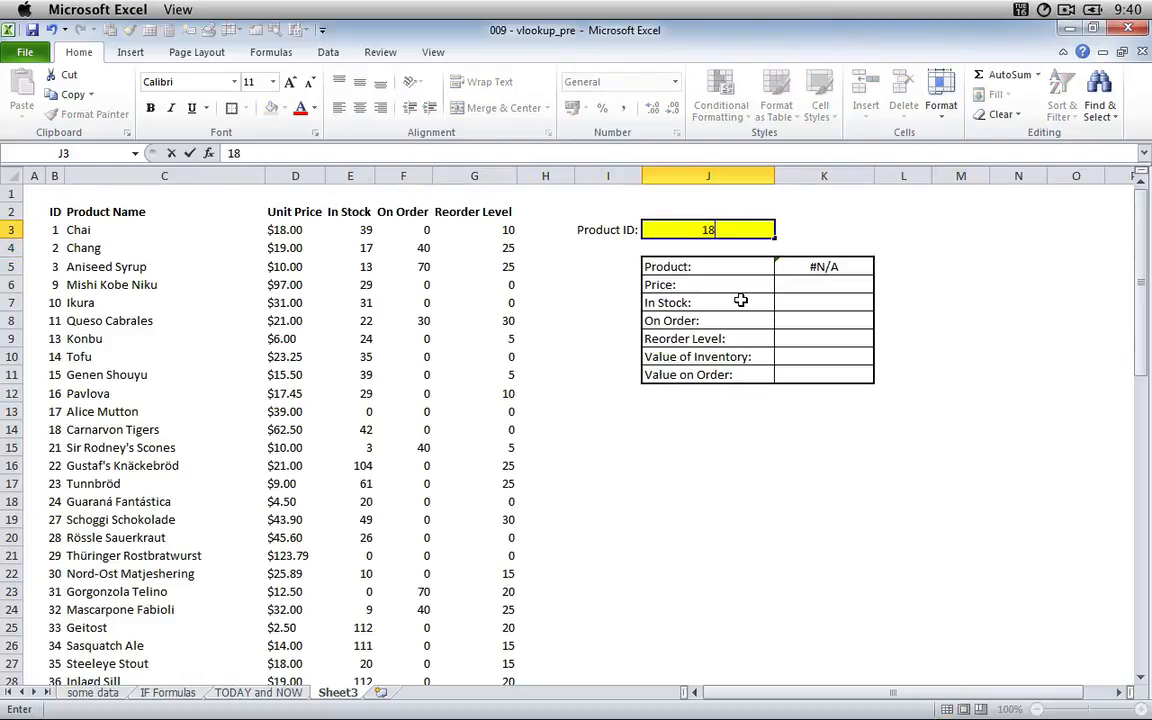
{"action": "key", "text": "Return"}
Delete the 0 from the range lookup argument of the VLOOKUP formula in K5 and enter the formula.
{"action": "key", "text": "Down"}
{"action": "key", "text": "Right"}
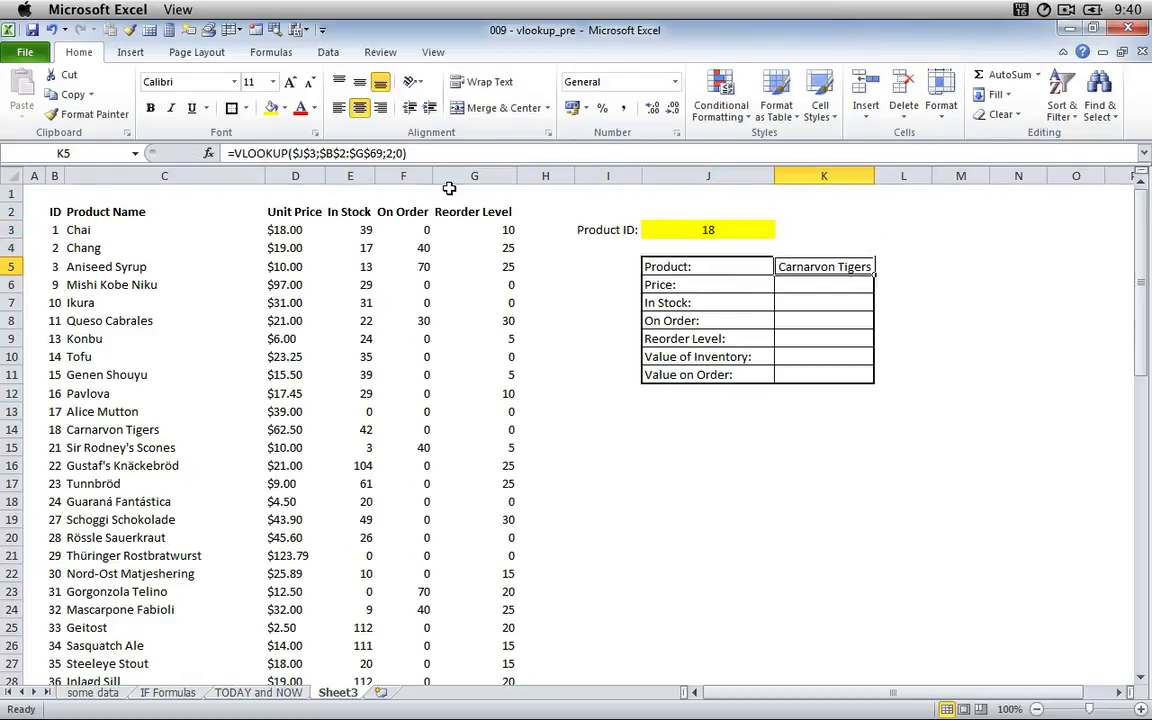
{"action": "left_click", "coordinate": [414, 157]}
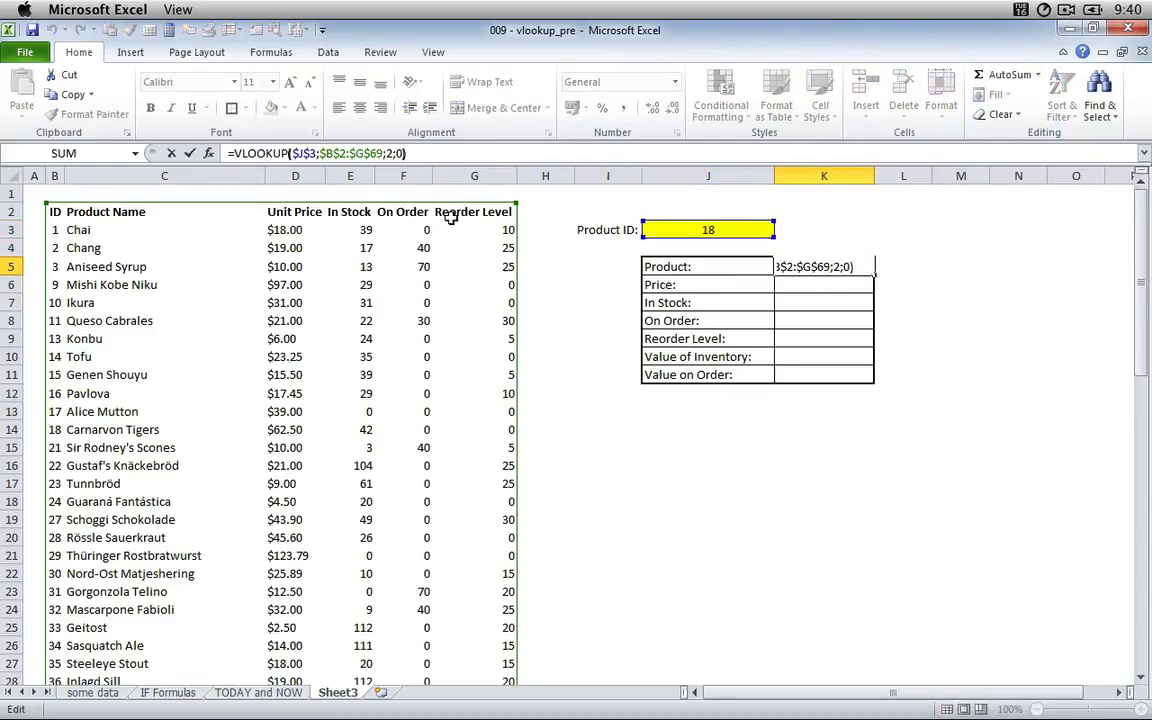
{"action": "key", "text": "Left"}
{"action": "key", "text": "BackSpace"}
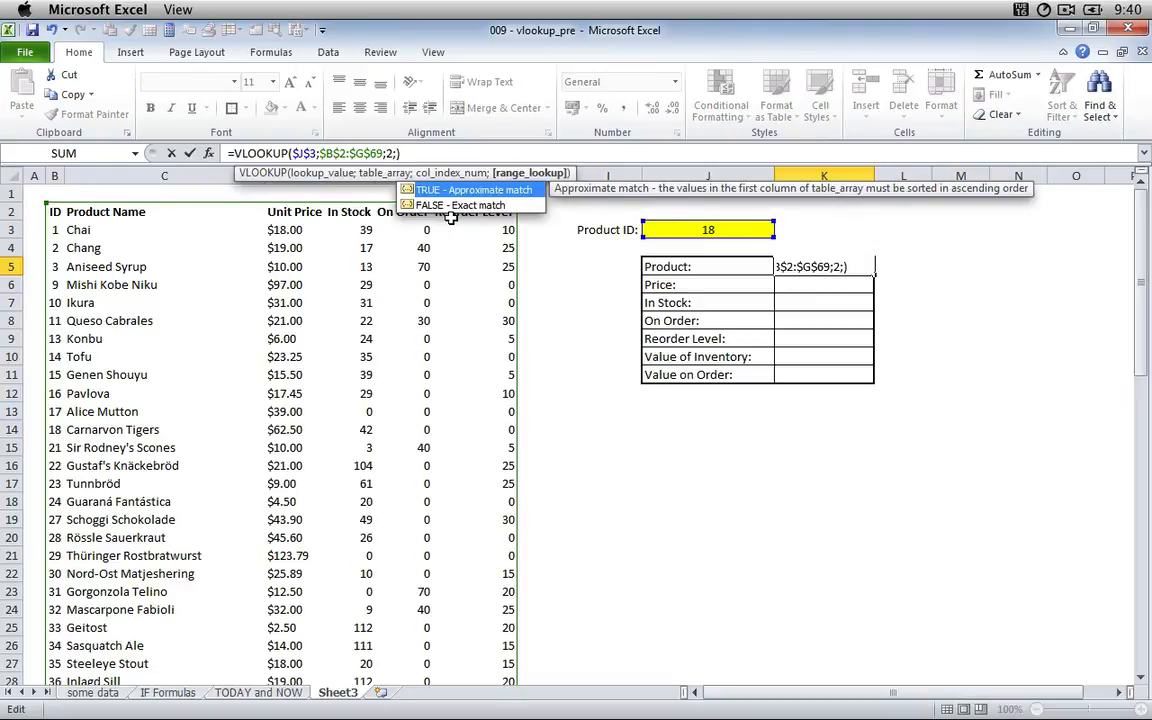
{"action": "key", "text": "Return"}
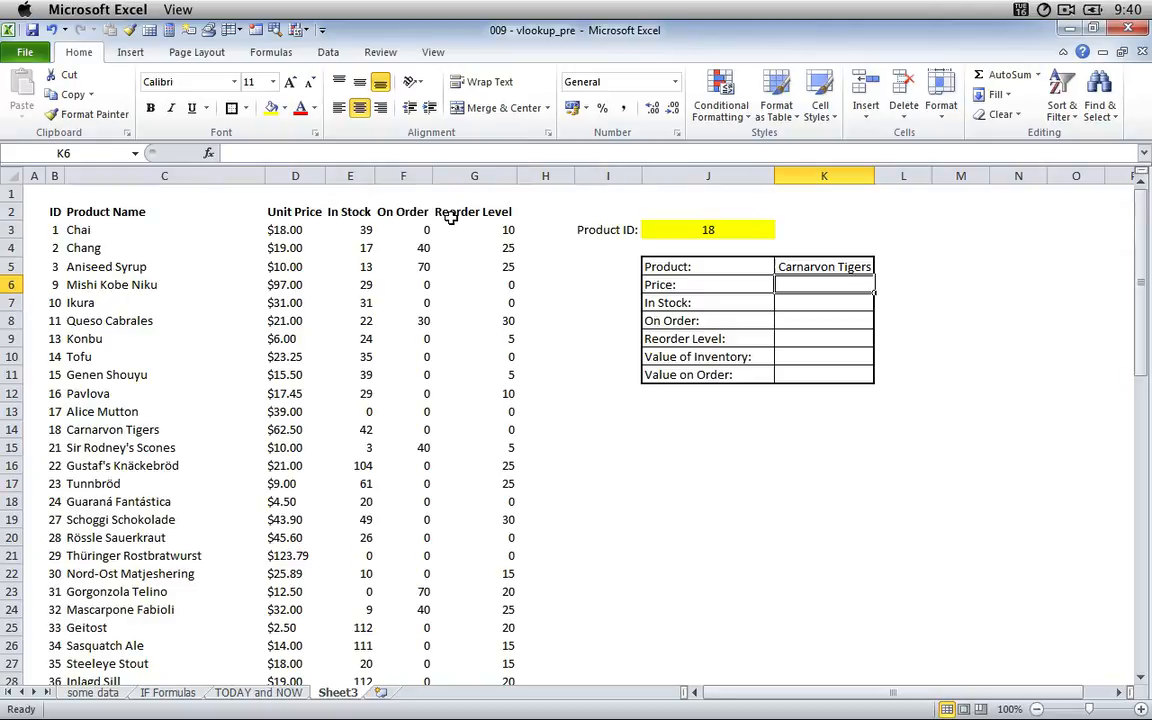
Test the approximate-match lookup by entering 19 as the product ID in J3.
{"action": "key", "text": "Left"}
{"action": "key", "text": "Up"}
{"action": "key", "text": "Up"}
{"action": "key", "text": "Up"}
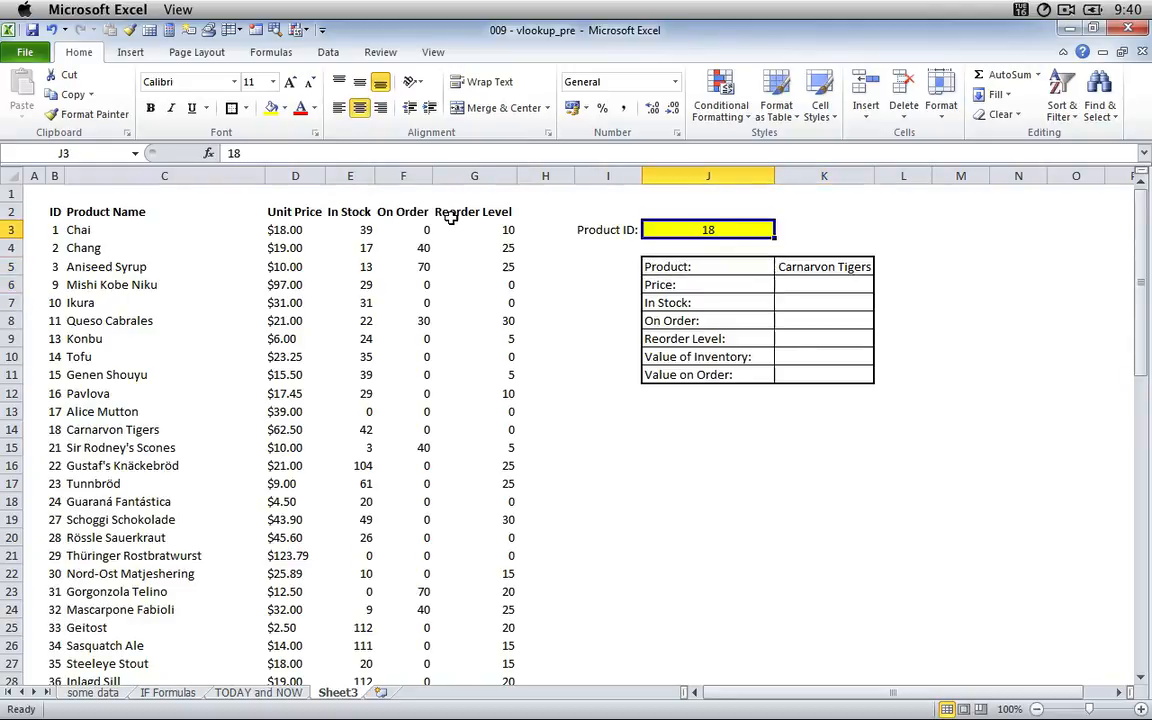
{"action": "type", "text": "19"}
{"action": "key", "text": "Return"}
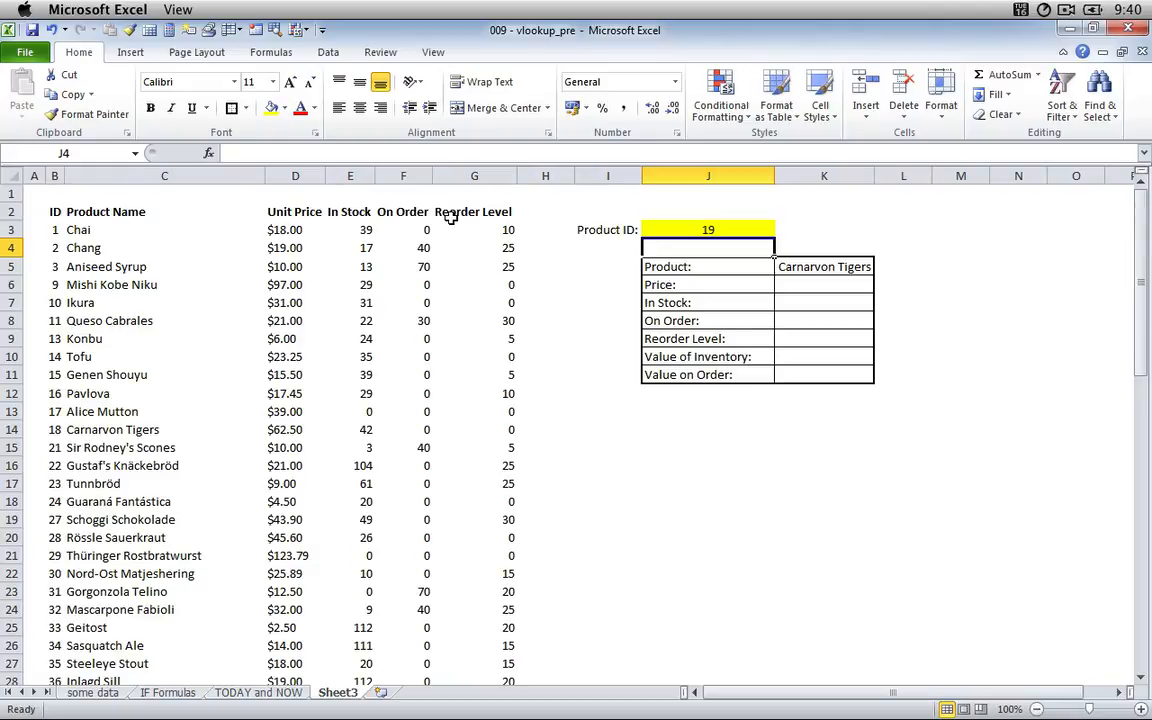
Test the approximate-match lookup with 20 as the product ID in J3.
{"action": "type", "text": "2"}
{"action": "key", "text": "Escape"}
{"action": "key", "text": "Up"}
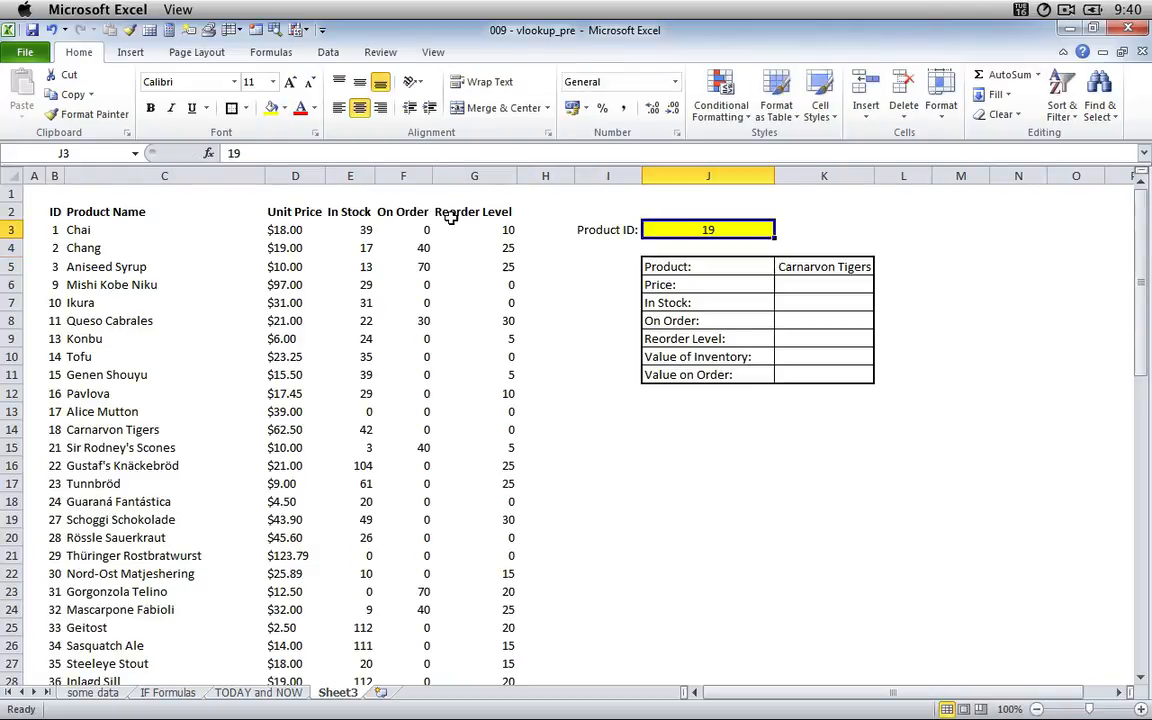
{"action": "type", "text": "20"}
{"action": "key", "text": "Return"}
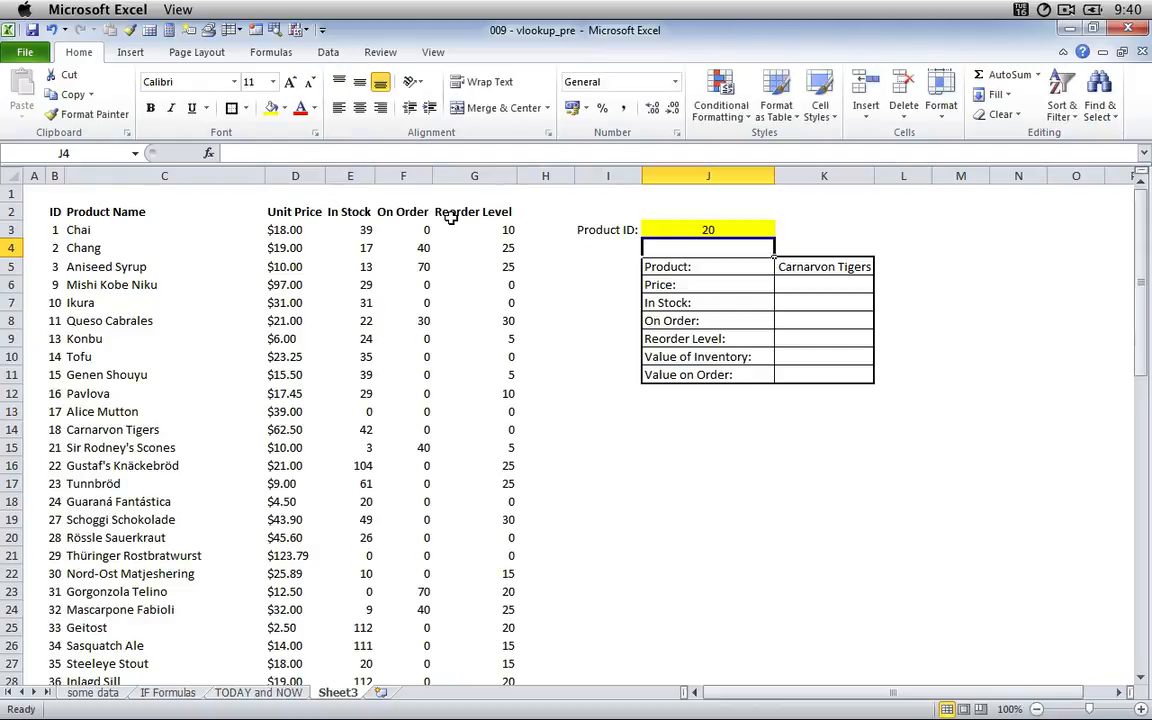
{"action": "key", "text": "Up"}
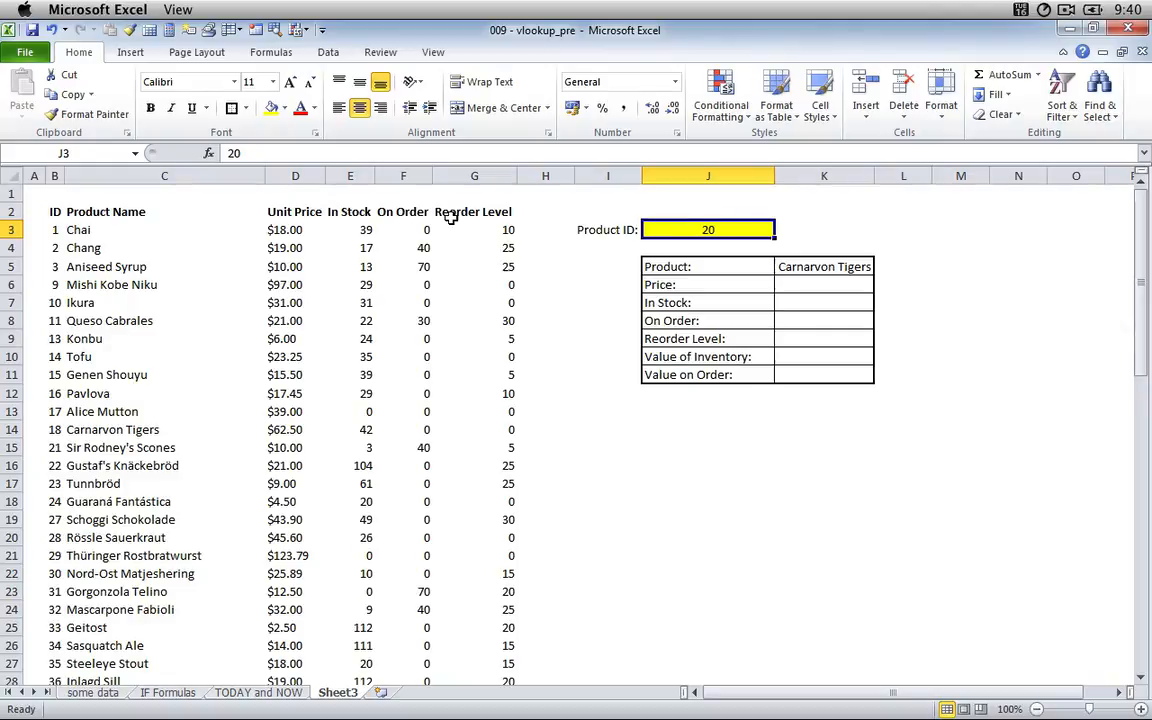
{"action": "key", "text": "Down"}
{"action": "key", "text": "Down"}
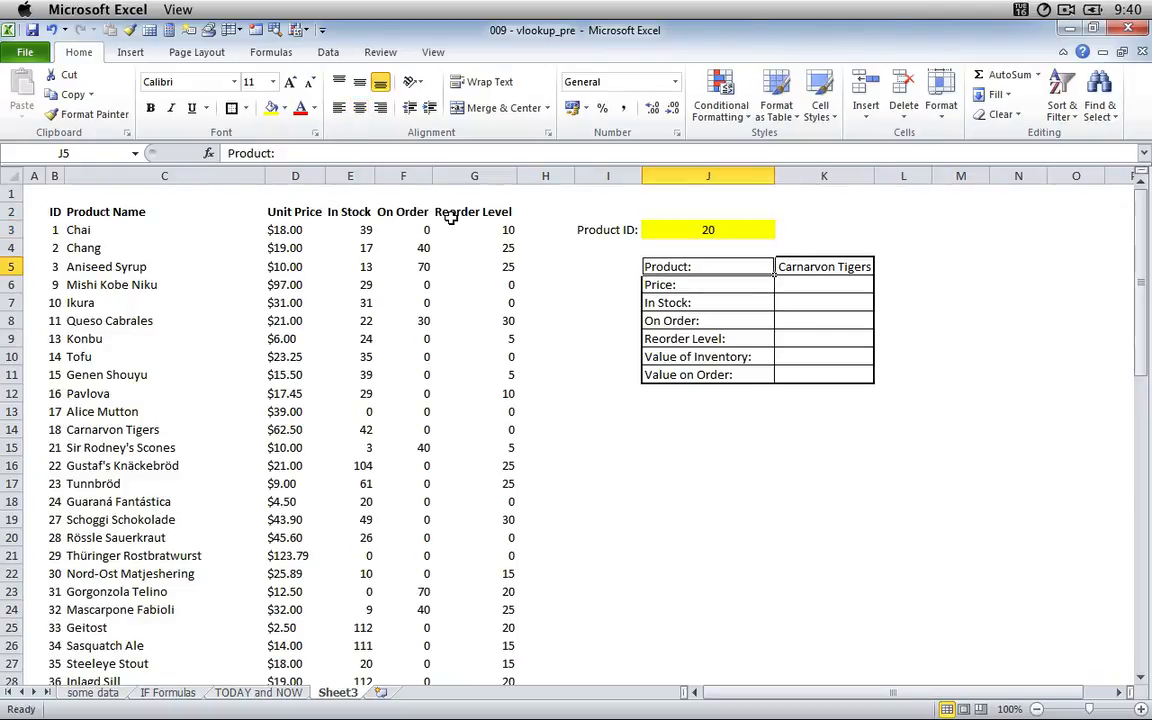
{"action": "key", "text": "Right"}
{"action": "key", "text": "Left"}
{"action": "key", "text": "Up"}
{"action": "key", "text": "Up"}
Change the range lookup argument of the VLOOKUP formula in K5 to 0 for an exact match.
{"action": "key", "text": "Down"}
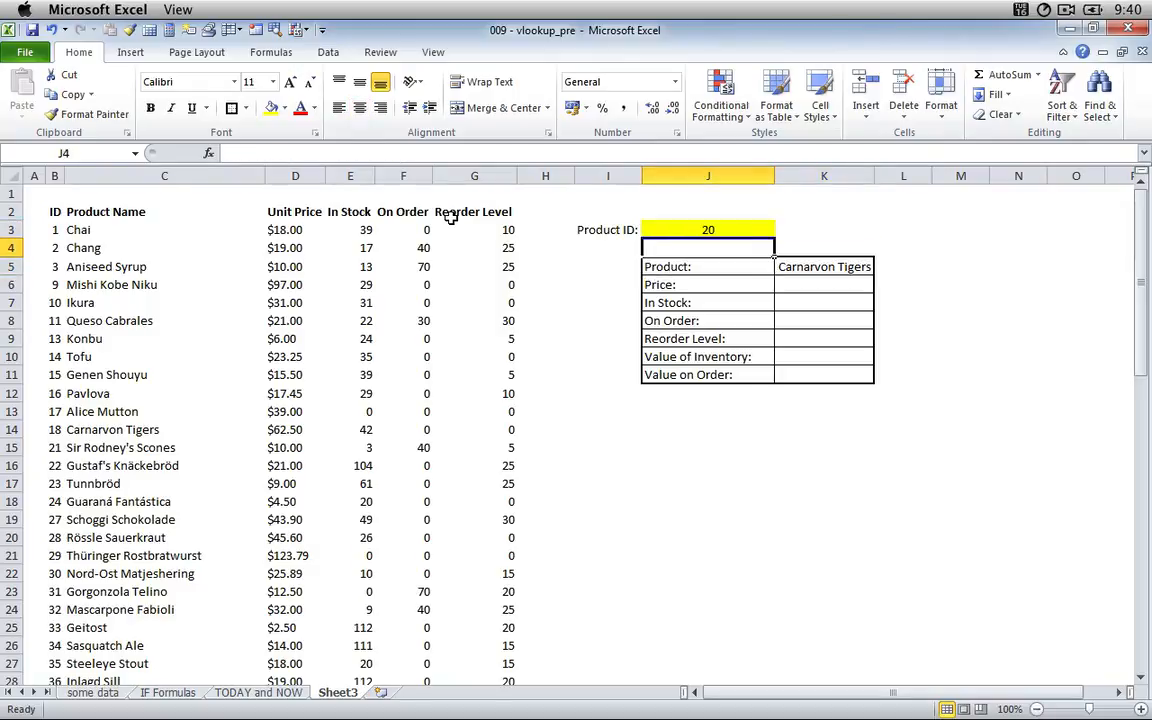
{"action": "key", "text": "Right"}
{"action": "key", "text": "Right"}
{"action": "key", "text": "Down"}
{"action": "key", "text": "Left"}
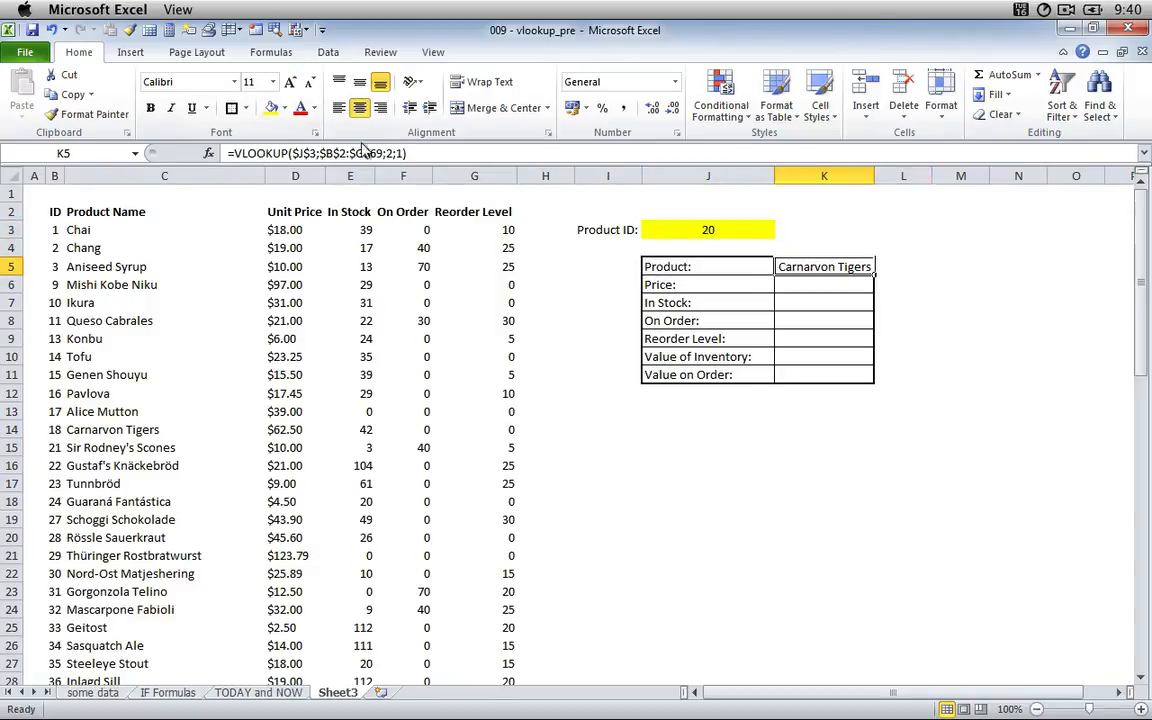
{"action": "key", "text": "F2"}
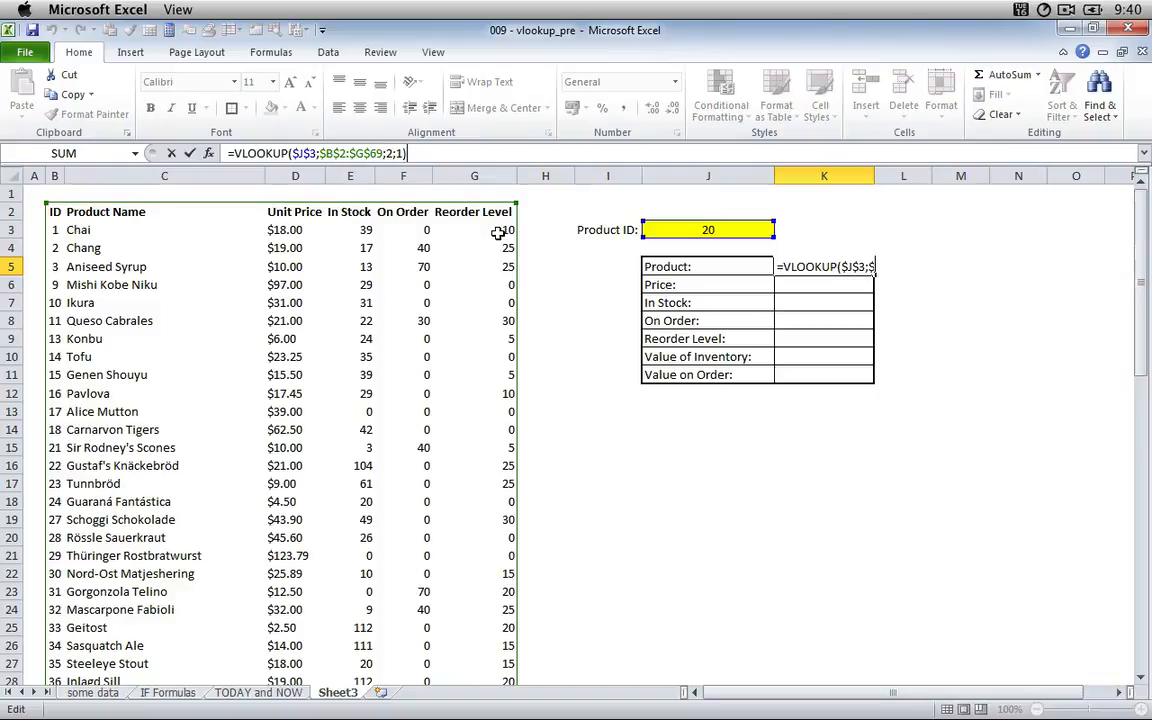
{"action": "key", "text": "End"}
{"action": "key", "text": "Left"}
{"action": "key", "text": "BackSpace"}
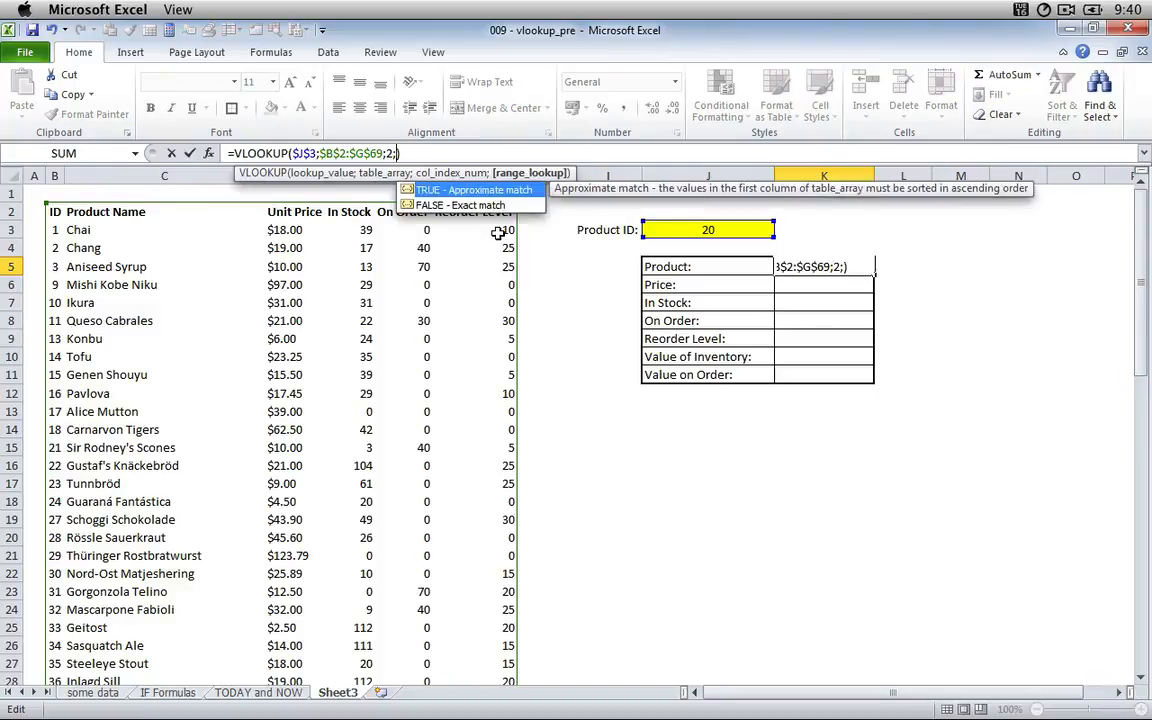
{"action": "type", "text": "0"}
{"action": "key", "text": "Return"}
Set the product ID in J3 to 18.
{"action": "key", "text": "Up"}
{"action": "key", "text": "Up"}
{"action": "key", "text": "Left"}
{"action": "key", "text": "Up"}
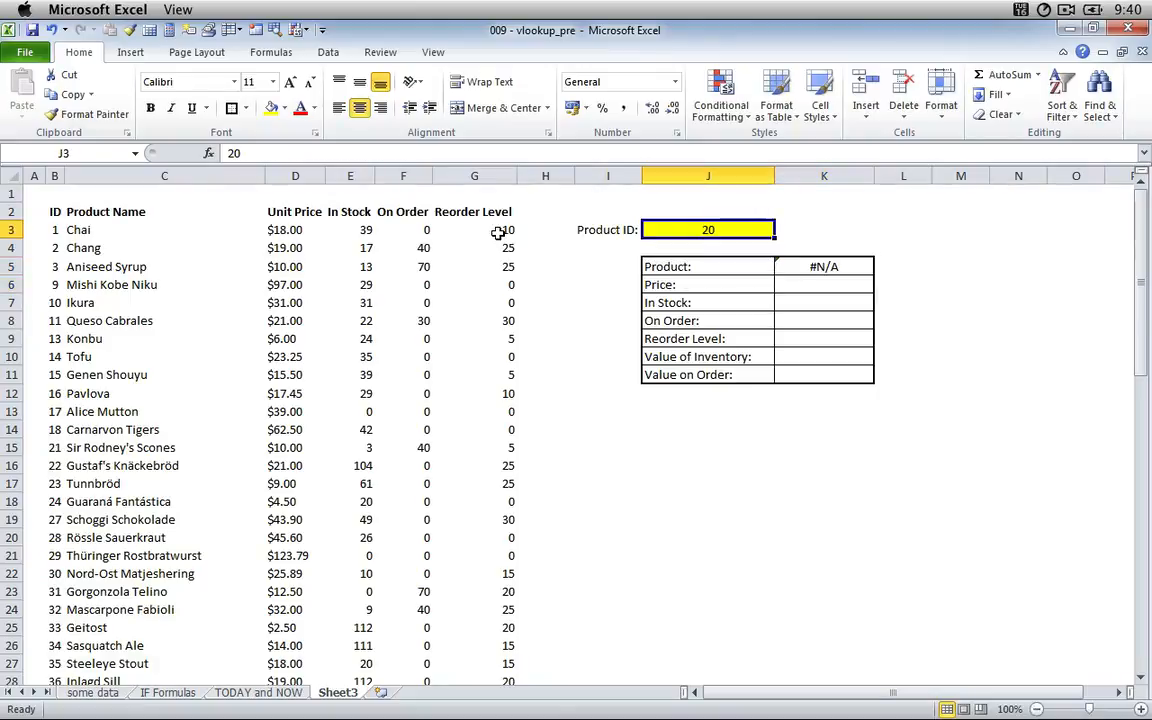
{"action": "type", "text": "18"}
{"action": "key", "text": "Return"}
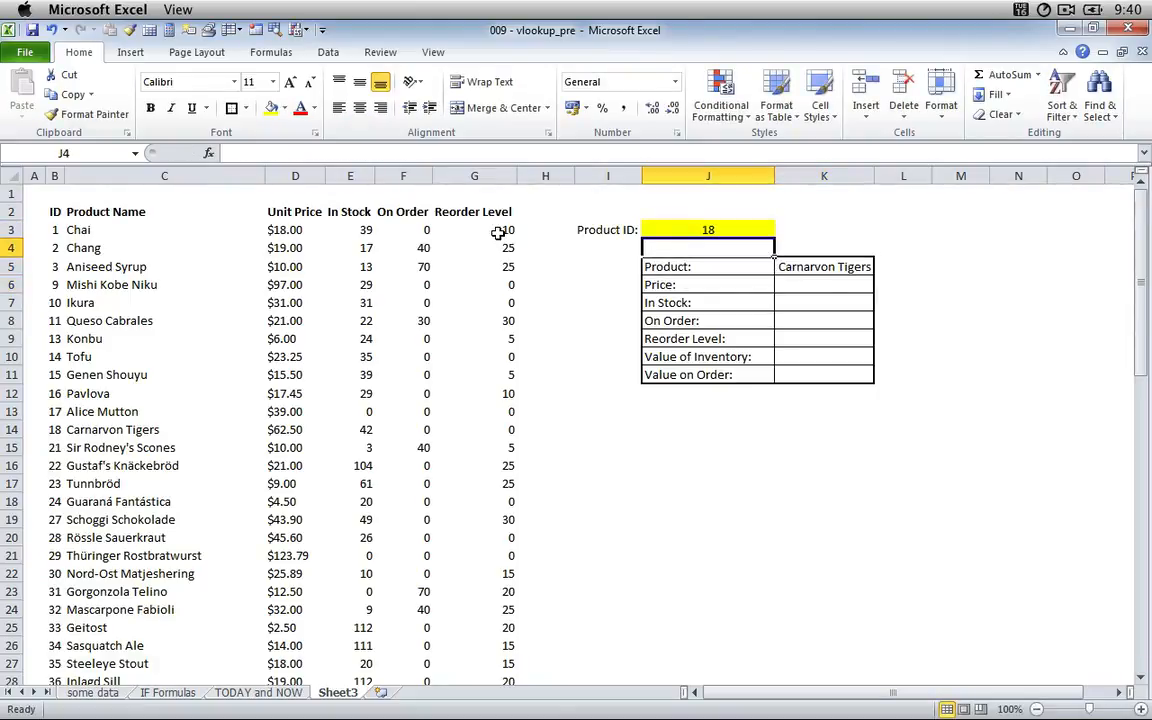
Copy the text of the VLOOKUP formula in K5 and leave that cell unchanged.
{"action": "key", "text": "Down"}
{"action": "key", "text": "Down"}
{"action": "key", "text": "Right"}
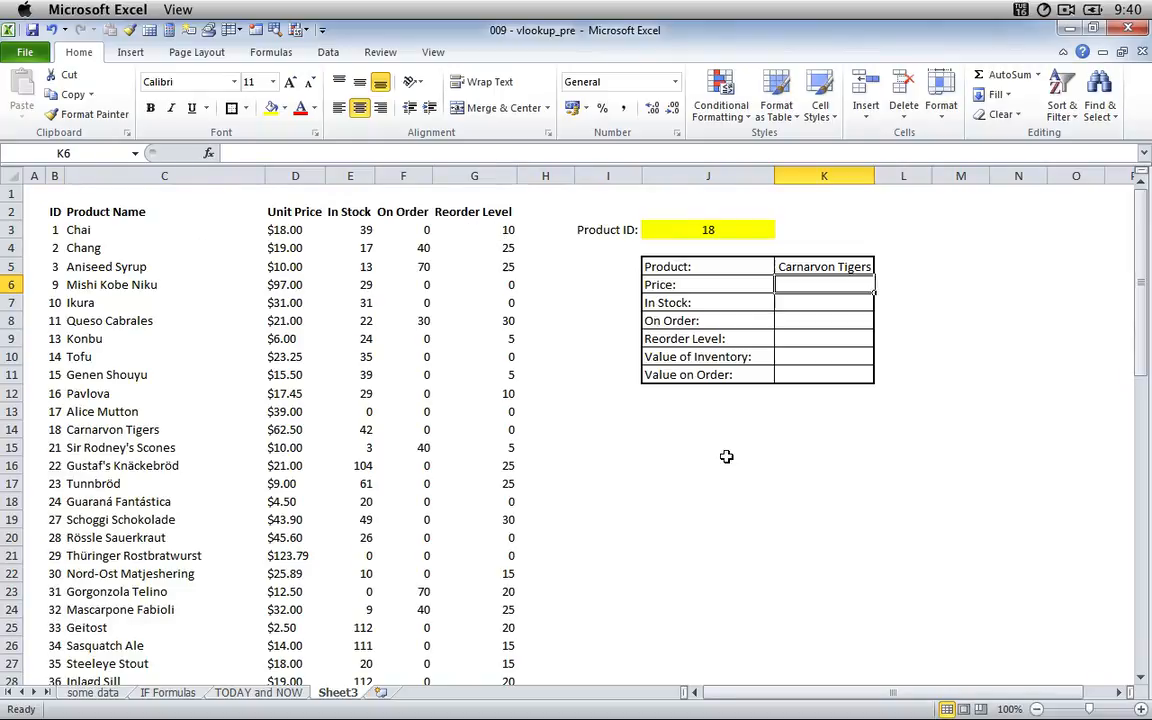
{"action": "key", "text": "Up"}
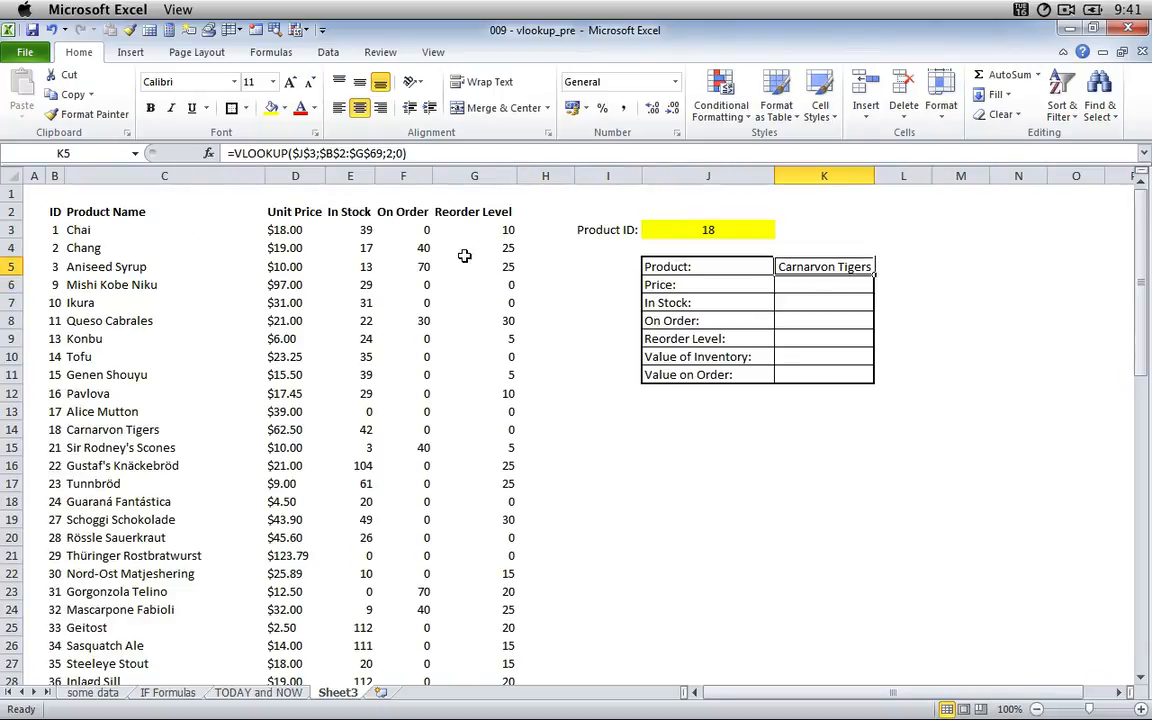
{"action": "left_click_drag", "start_coordinate": [465, 155], "coordinate": [250, 180]}
{"action": "key", "text": "ctrl+c"}
{"action": "key", "text": "Escape"}
Paste the copied VLOOKUP formula into K6 for the price and set its column index to 3.
{"action": "left_click", "coordinate": [805, 288]}
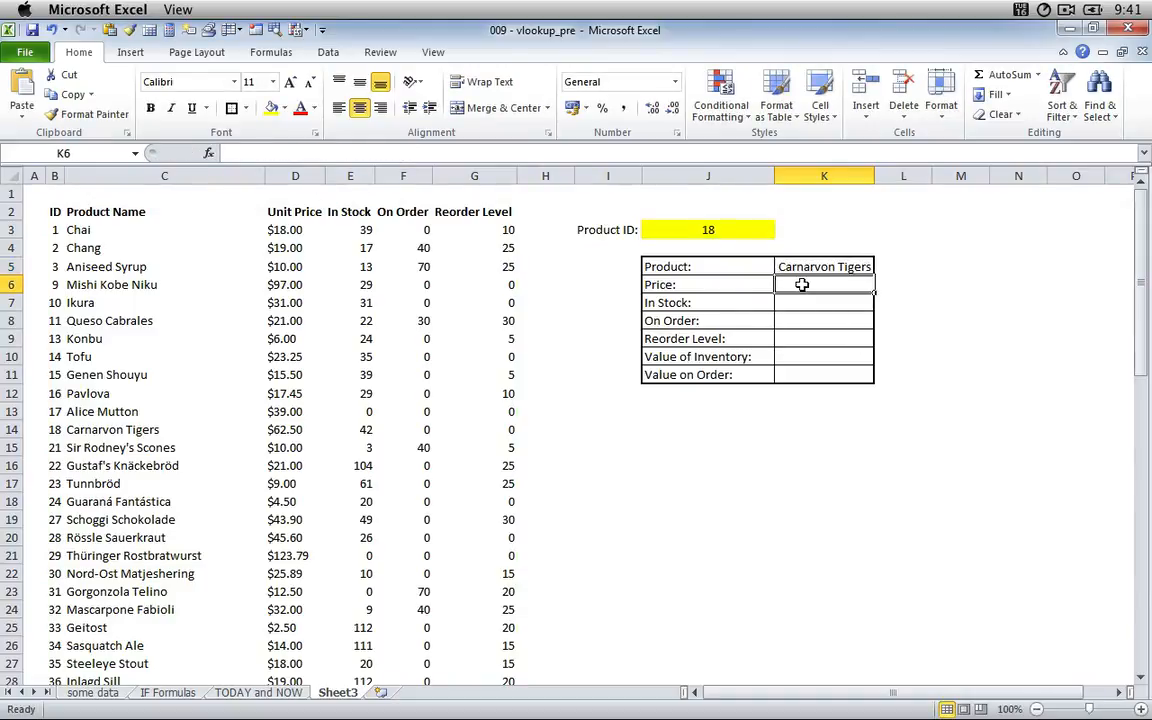
{"action": "left_click", "coordinate": [396, 155]}
{"action": "key", "text": "ctrl+v"}
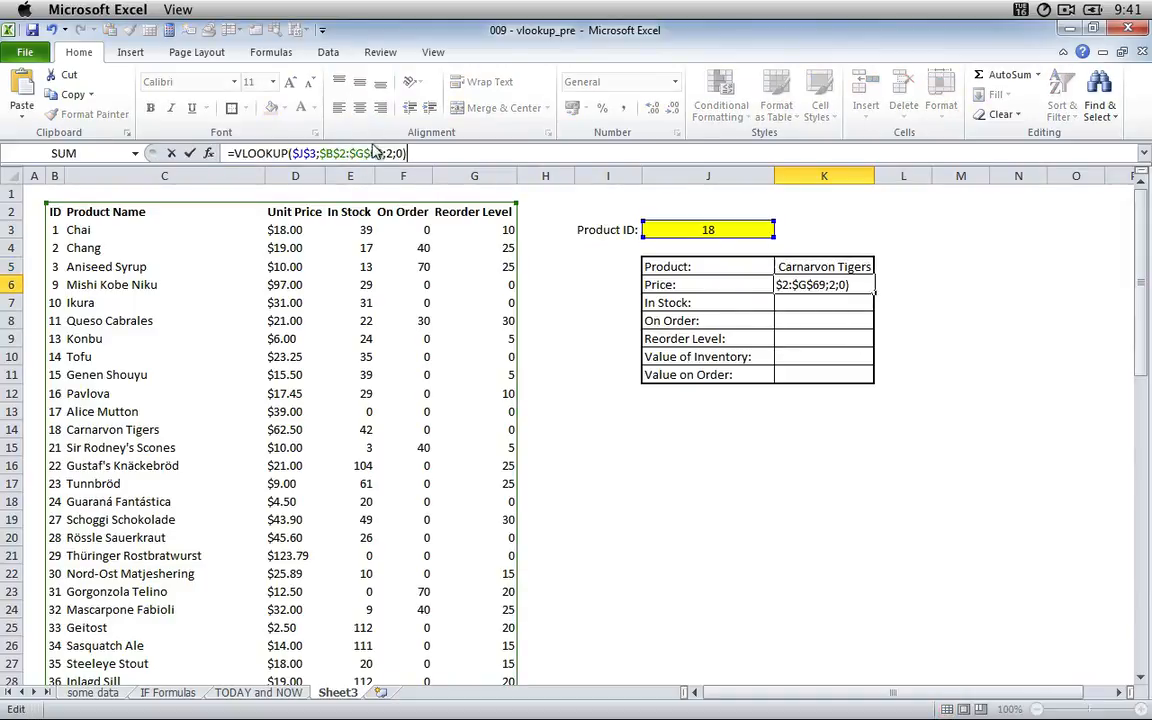
{"action": "left_click", "coordinate": [396, 153]}
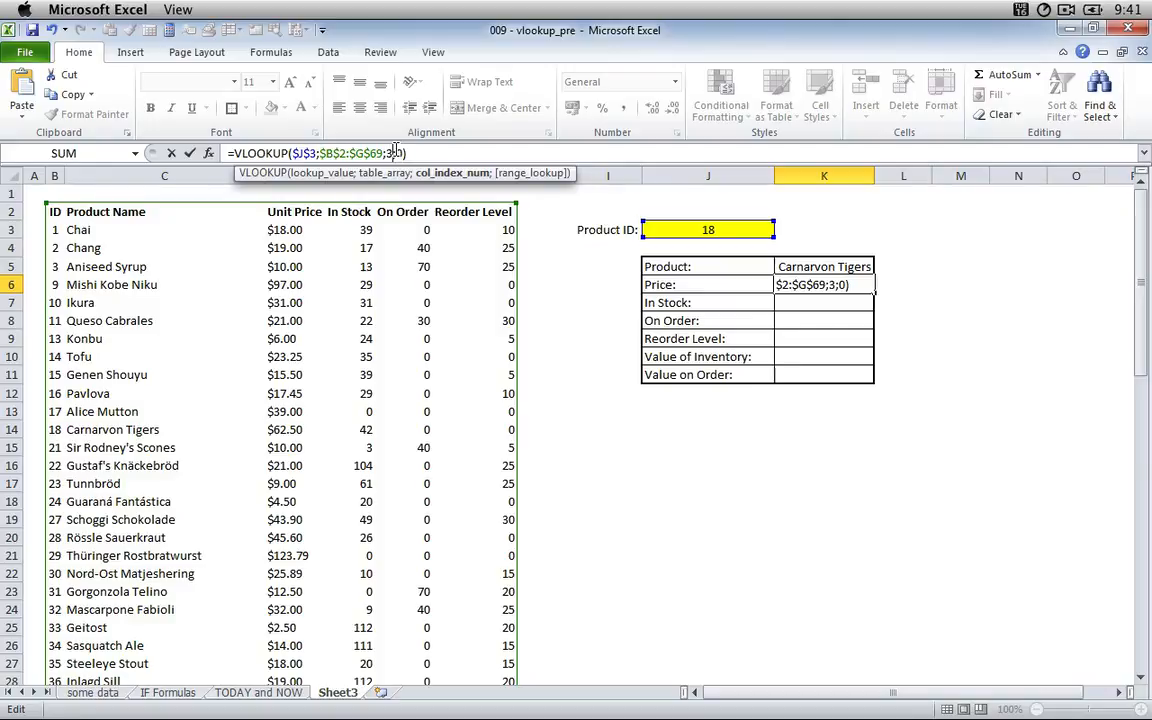
{"action": "key", "text": "Return"}
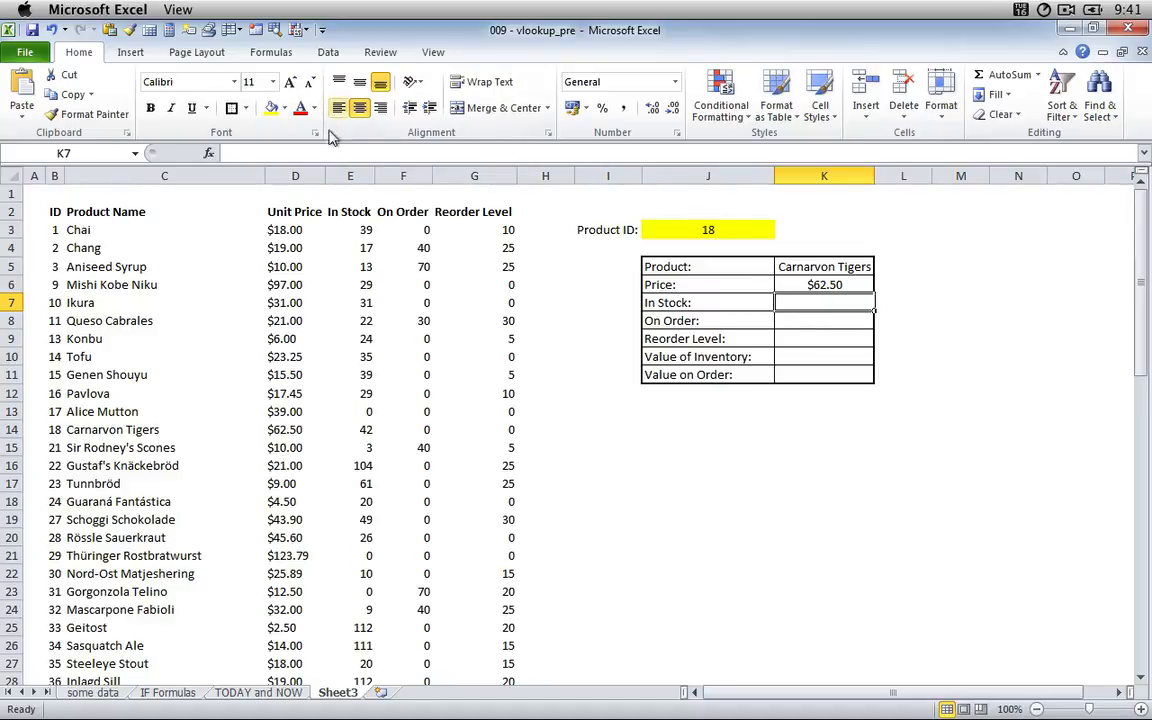
Paste the copied VLOOKUP formula into K7 for the stock quantity and set its column index to 4.
{"action": "left_click", "coordinate": [262, 153]}
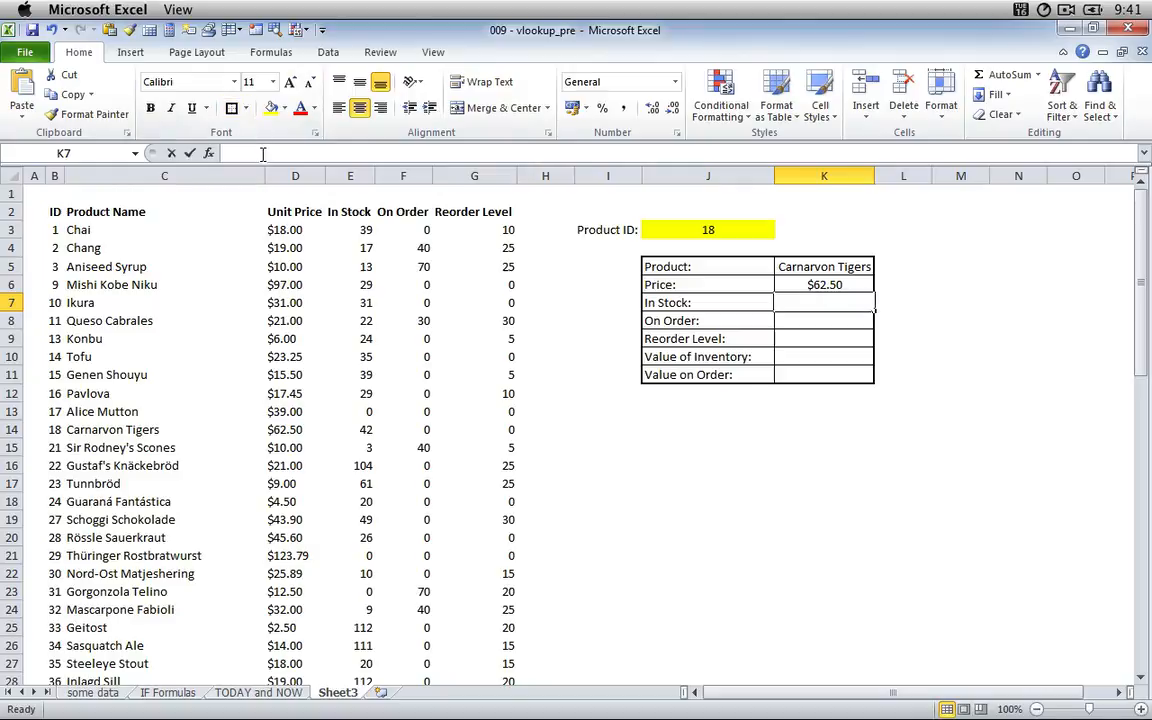
{"action": "key", "text": "ctrl+v"}
{"action": "type", "text": "4"}
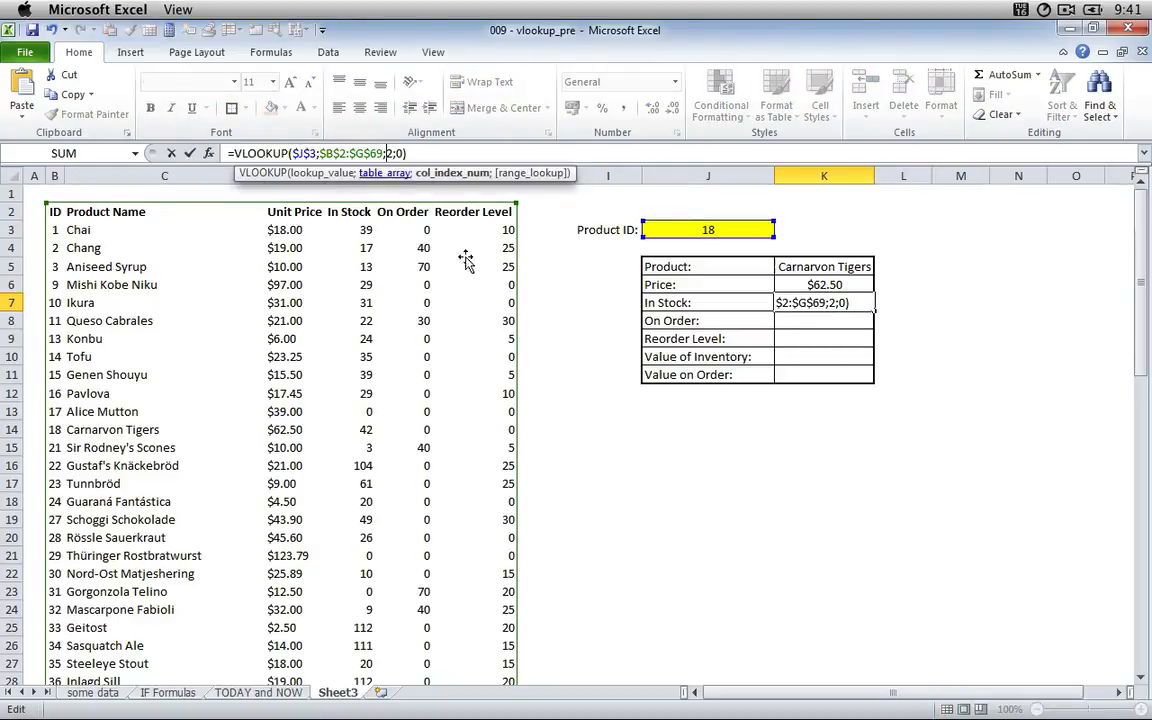
{"action": "key", "text": "Return"}
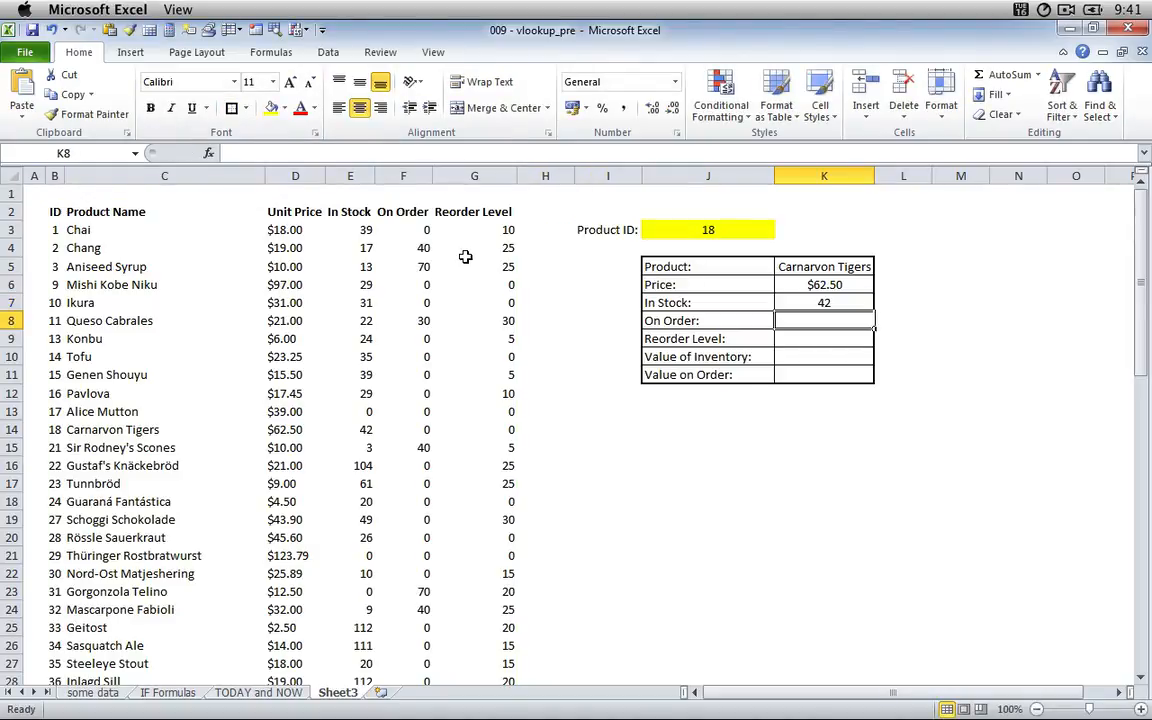
Paste the copied VLOOKUP formula into K8 for On Order and try to set its column index to 5.
{"action": "left_click", "coordinate": [385, 153]}
{"action": "key", "text": "ctrl+v"}
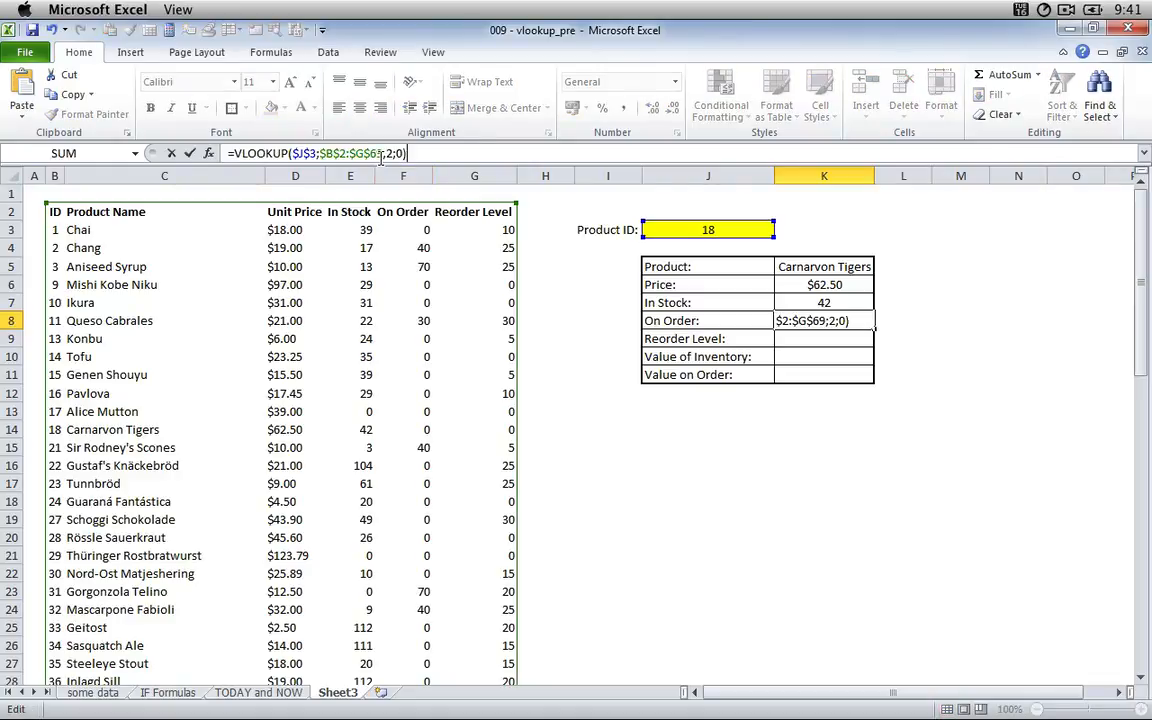
{"action": "double_click", "coordinate": [390, 153]}
{"action": "type", "text": "5"}
{"action": "key", "text": "Return"}
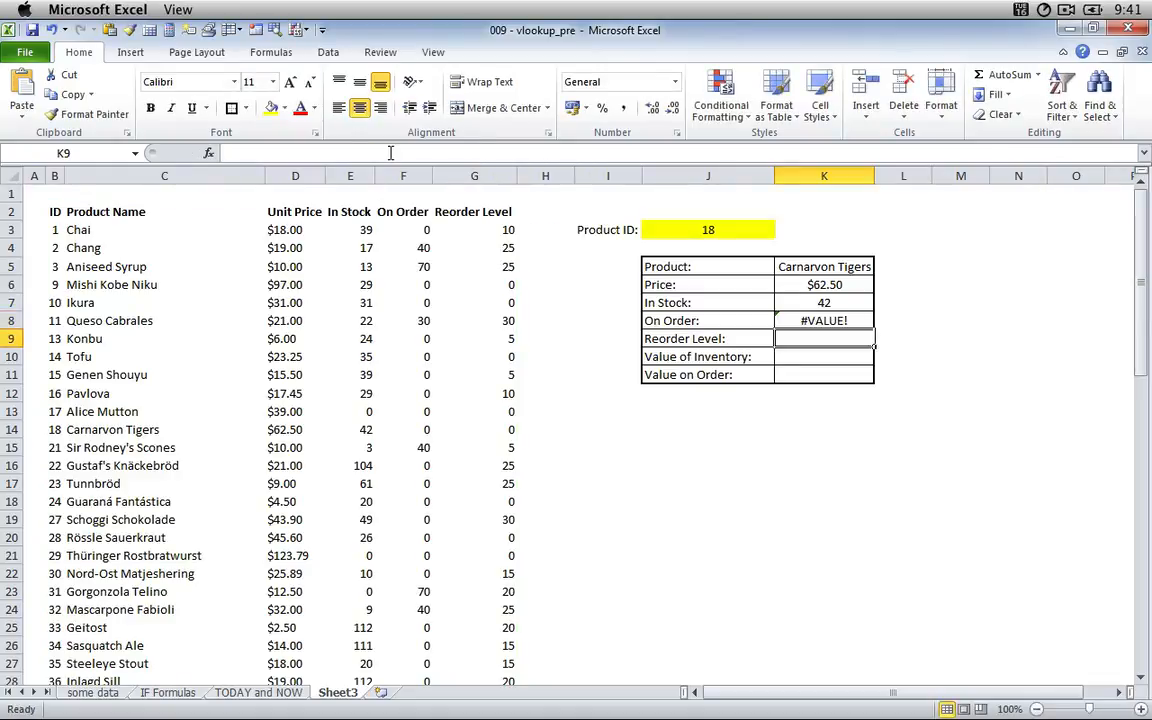
Correct the On Order formula in K8 to =VLOOKUP($J$3;$B$2:$G$695;5;0).
{"action": "left_click", "coordinate": [391, 153]}
{"action": "key", "text": "Escape"}
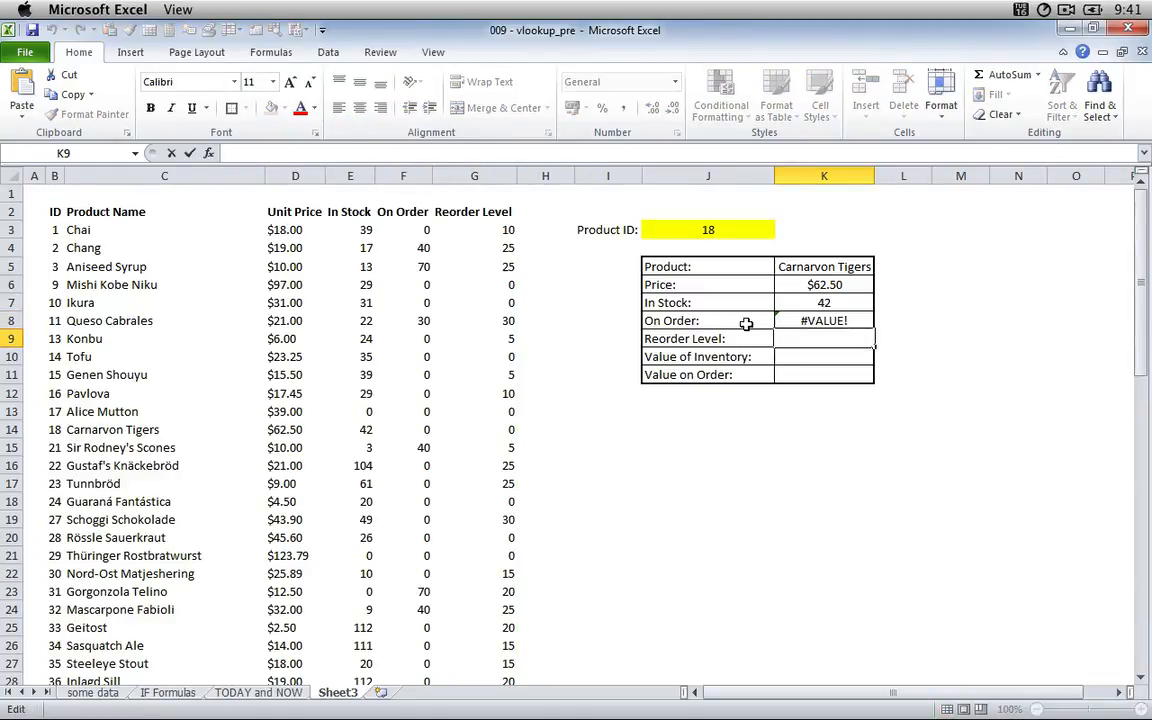
{"action": "key", "text": "Up"}
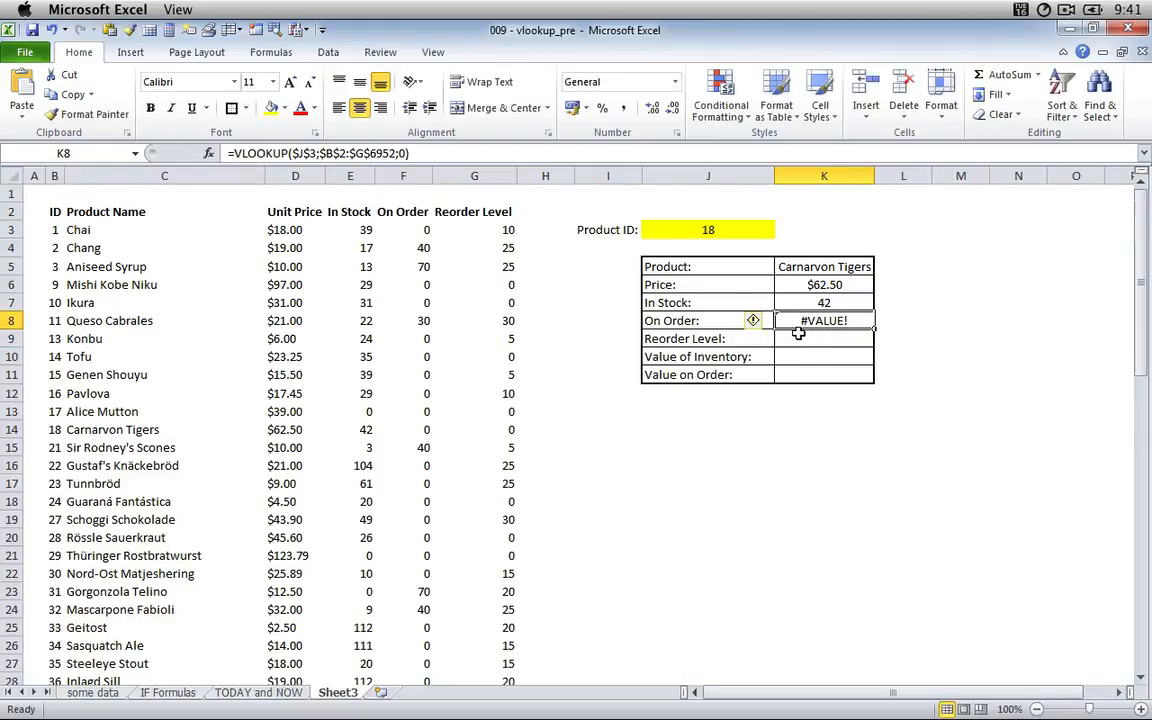
{"action": "left_click", "coordinate": [396, 153]}
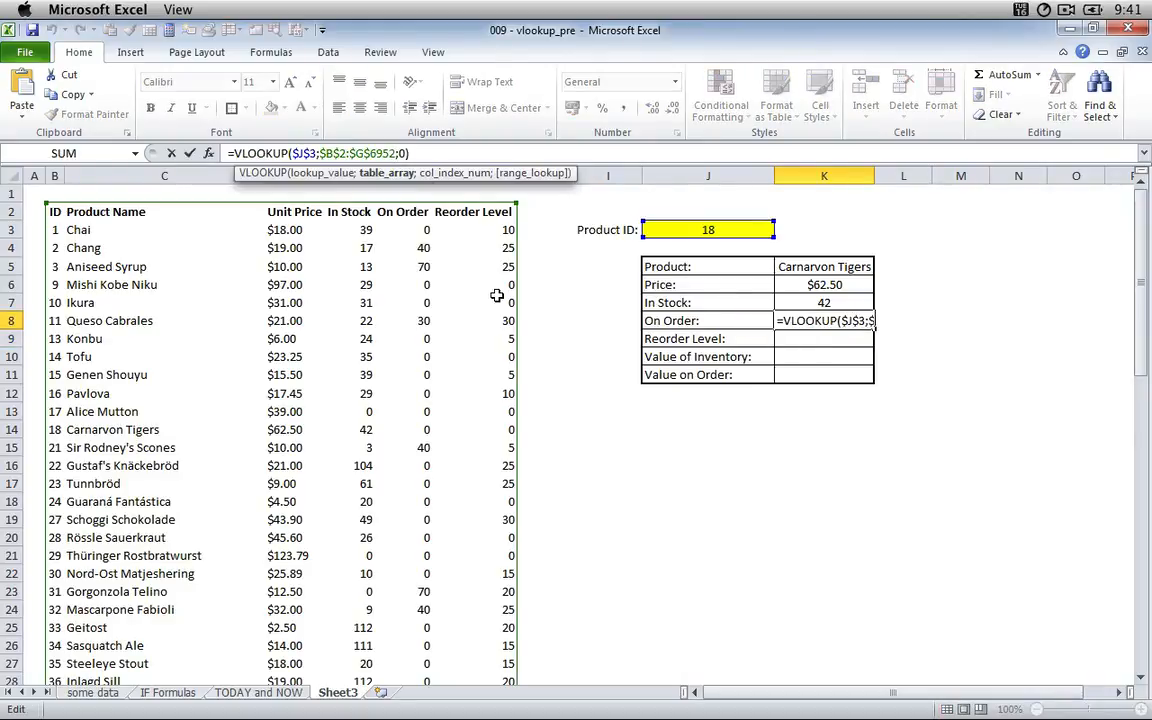
{"action": "type", "text": ";5"}
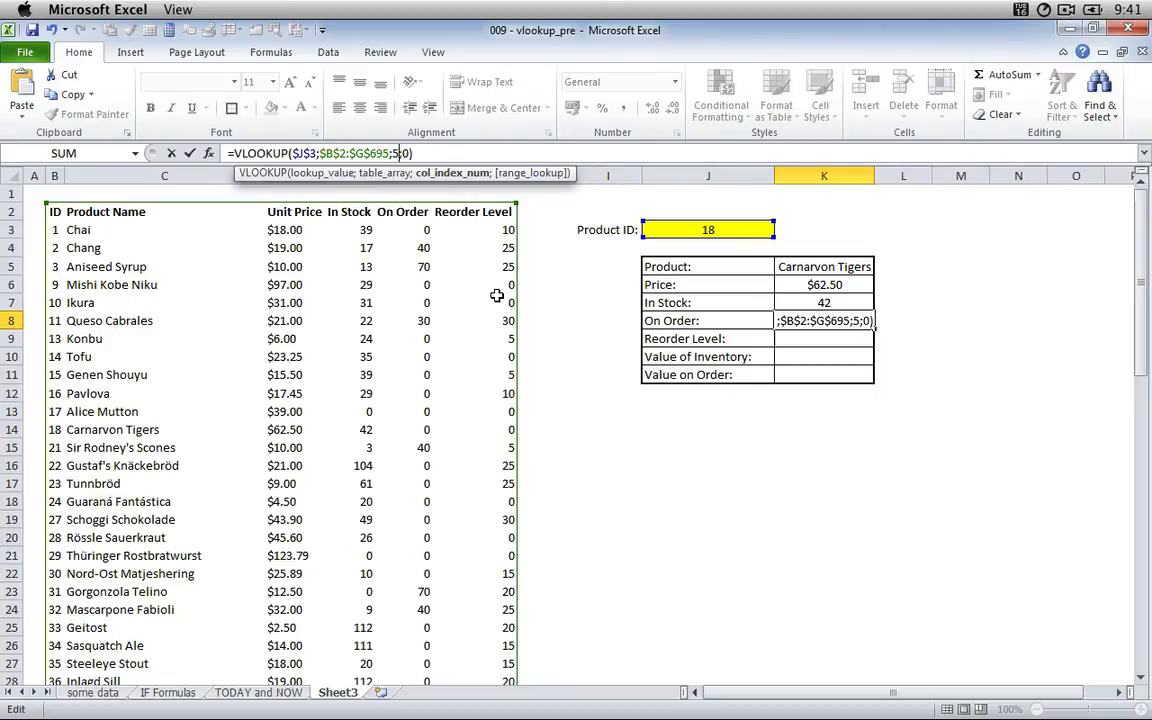
{"action": "key", "text": "Return"}
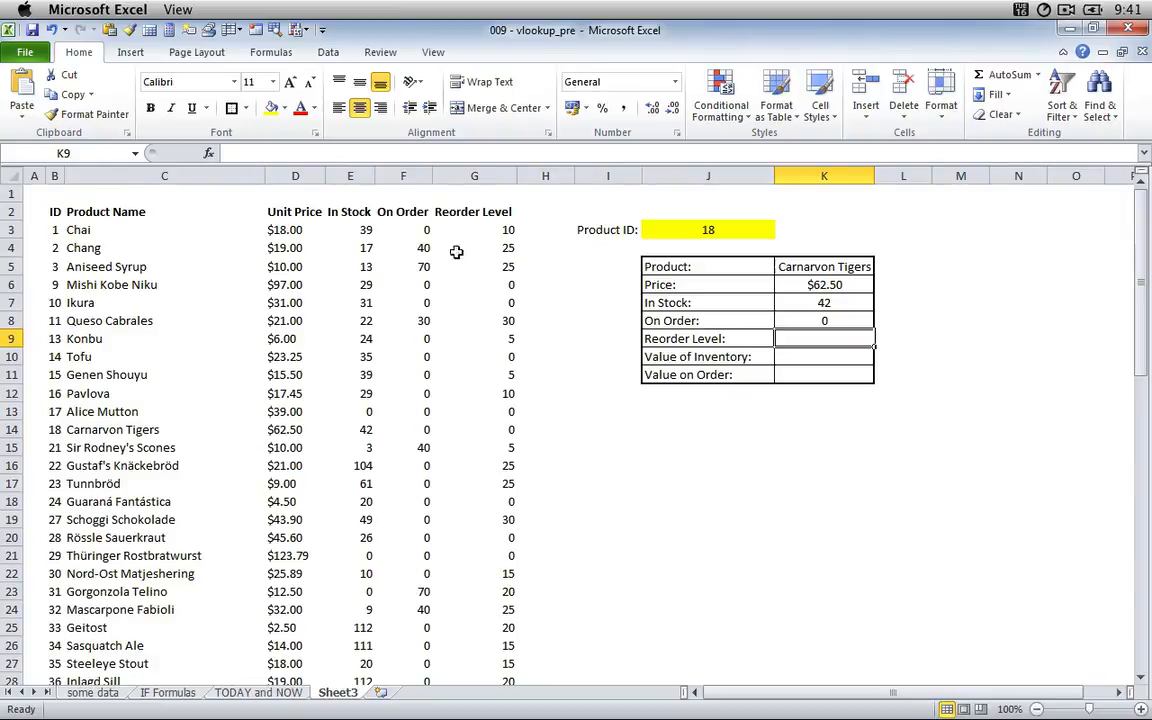
Paste the copied VLOOKUP formula into K9 for the reorder level and set its column index to 6.
{"action": "left_click", "coordinate": [323, 150]}
{"action": "key", "text": "ctrl+v"}
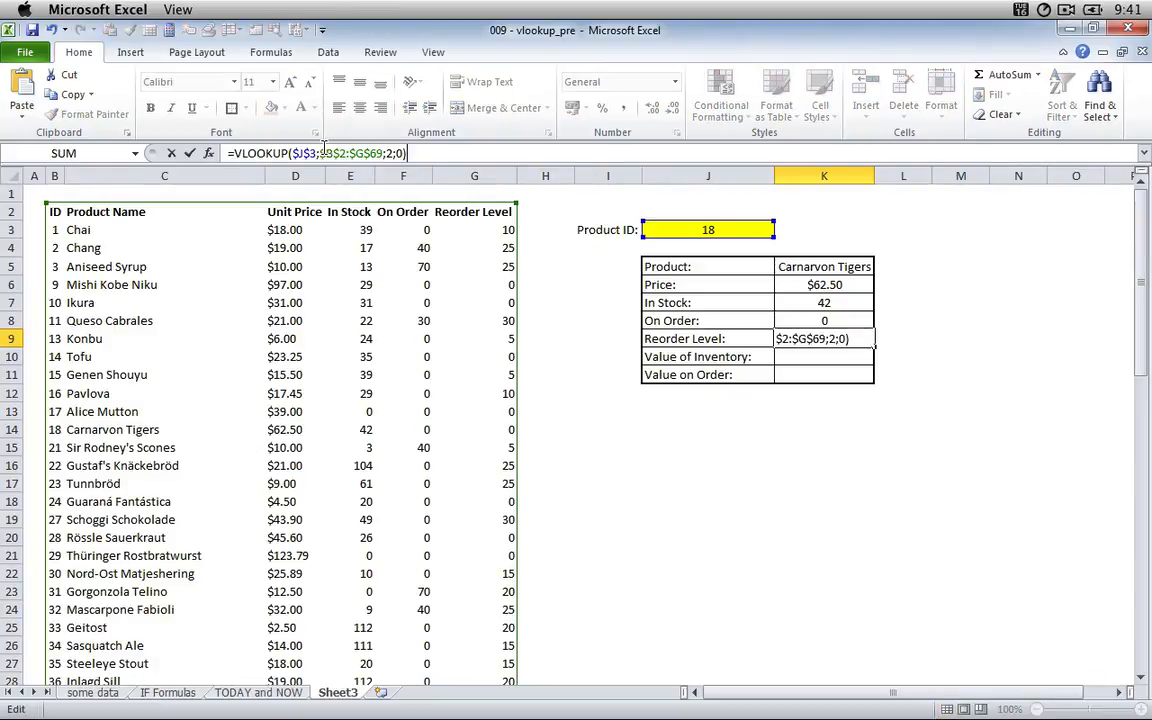
{"action": "left_click", "coordinate": [397, 153]}
{"action": "key", "text": "Left"}
{"action": "key", "text": "BackSpace"}
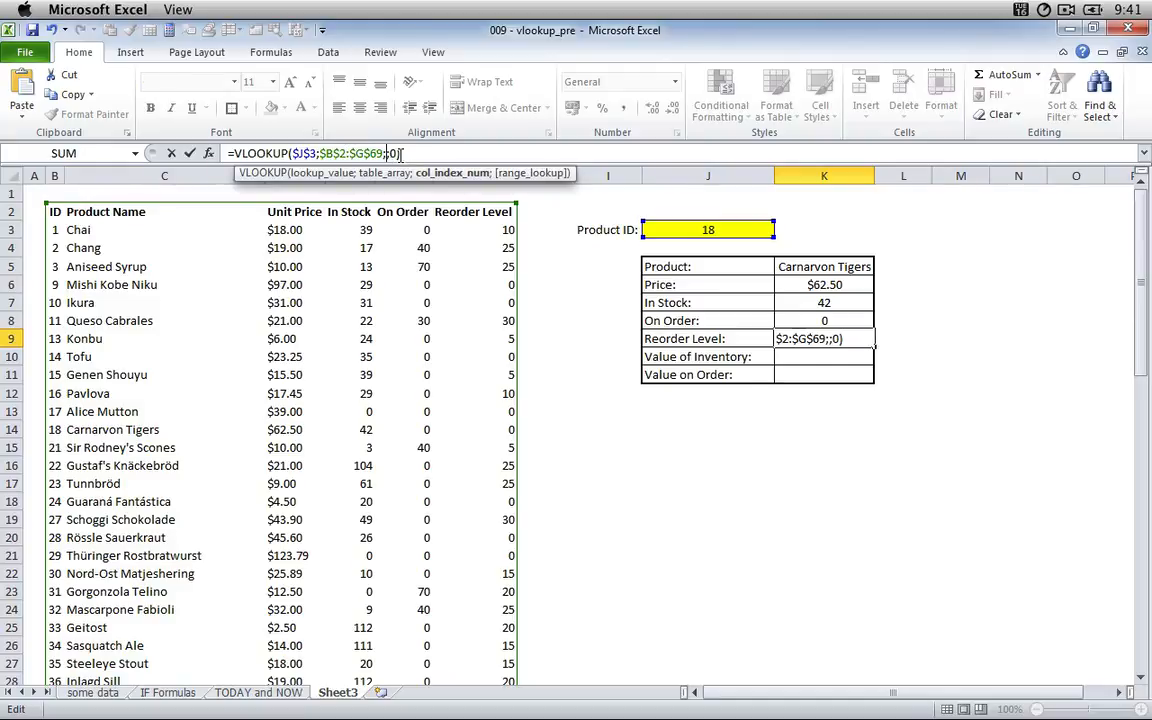
{"action": "type", "text": "6"}
{"action": "key", "text": "Return"}
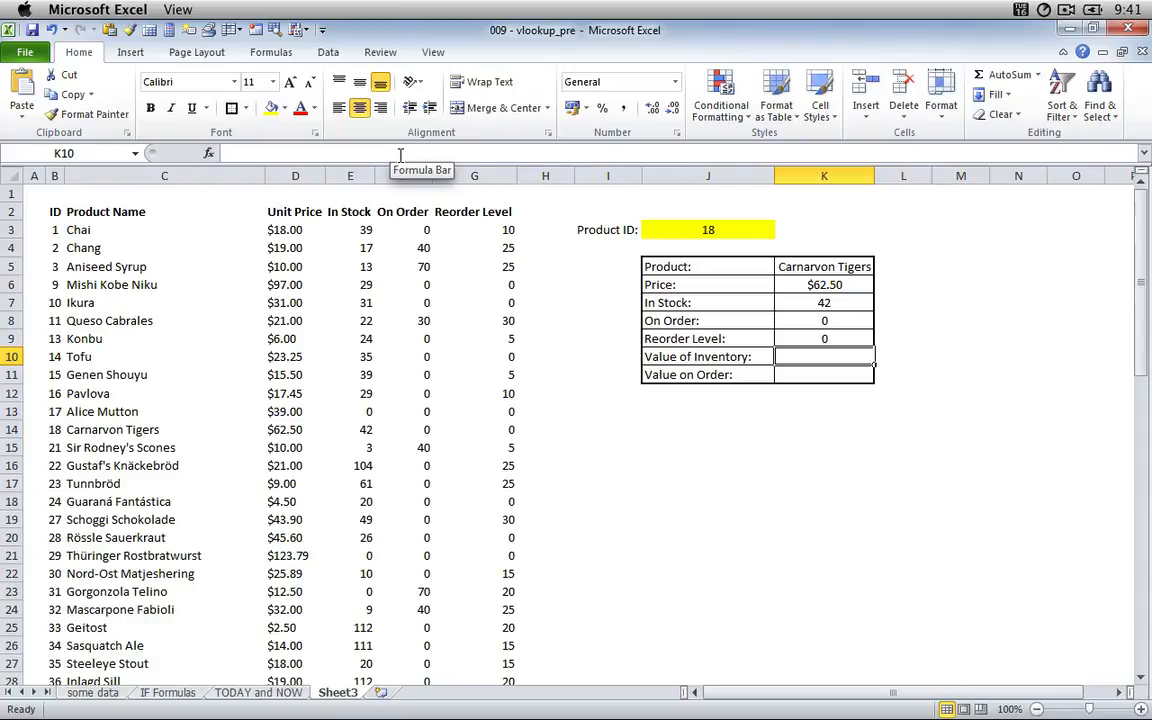
Enter the formula =K6*K6 in K10 for the value of inventory and select that cell again.
{"action": "type", "text": "="}
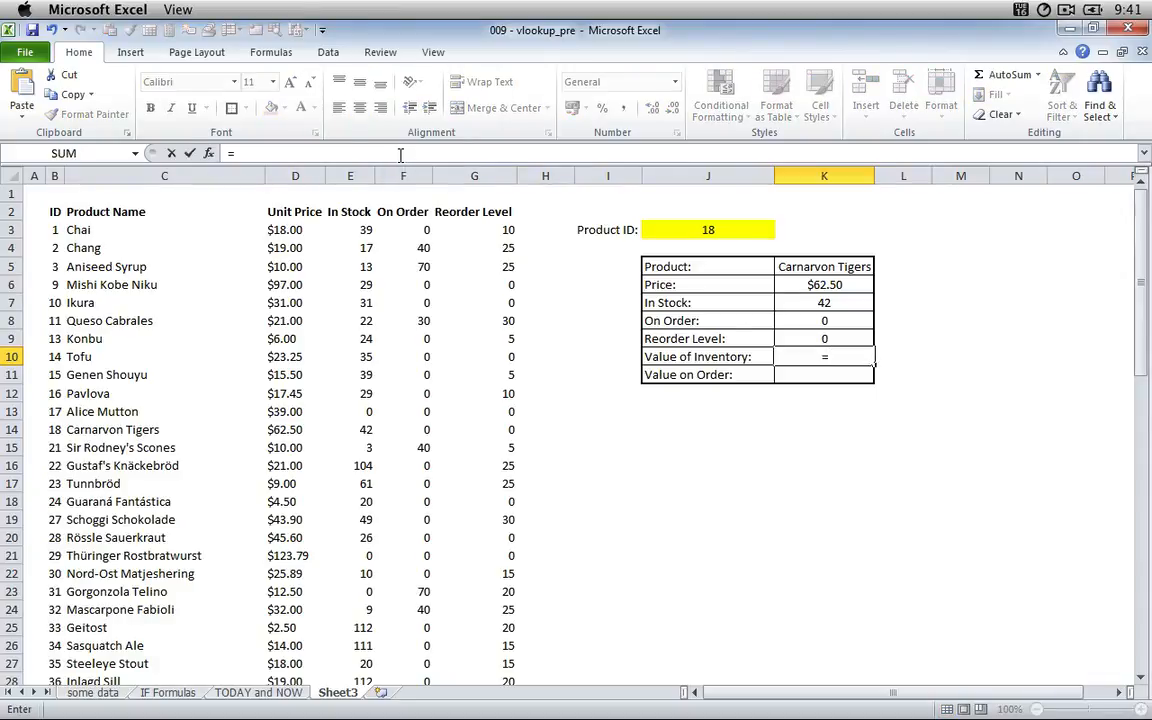
{"action": "key", "text": "Up"}
{"action": "key", "text": "Up"}
{"action": "key", "text": "Up"}
{"action": "key", "text": "Up"}
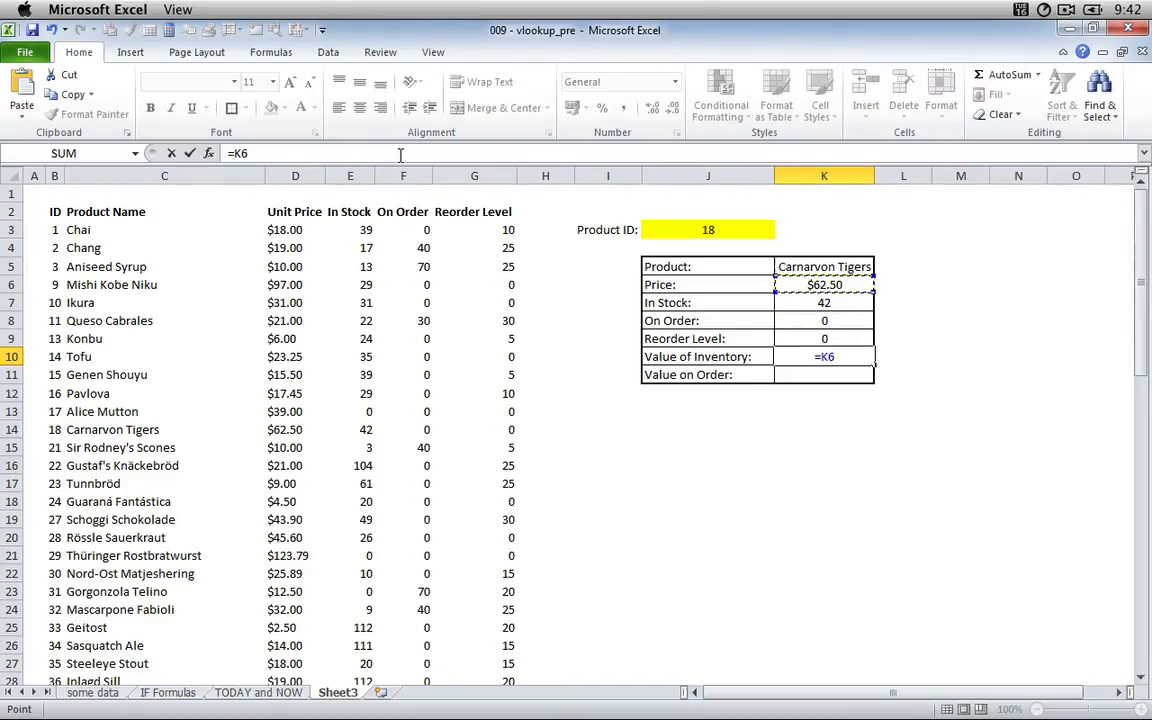
{"action": "type", "text": "*"}
{"action": "key", "text": "Up"}
{"action": "key", "text": "Up"}
{"action": "key", "text": "Up"}
{"action": "key", "text": "Up"}
{"action": "key", "text": "Up"}
{"action": "key", "text": "Return"}
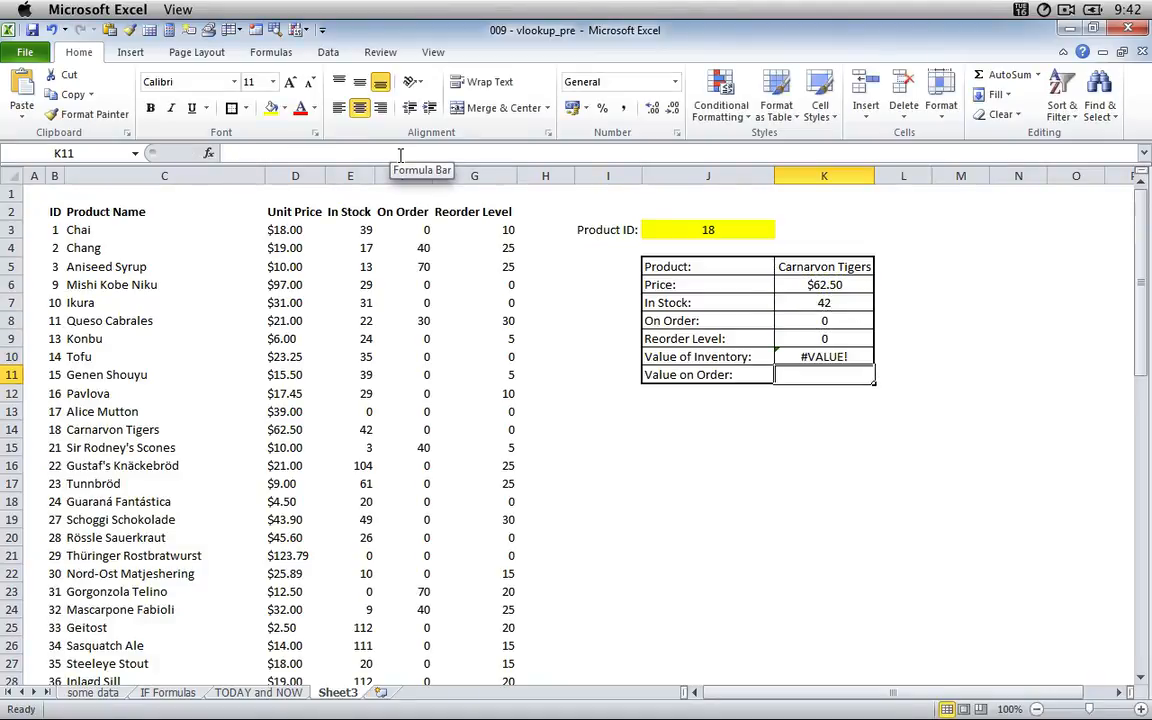
{"action": "key", "text": "Up"}
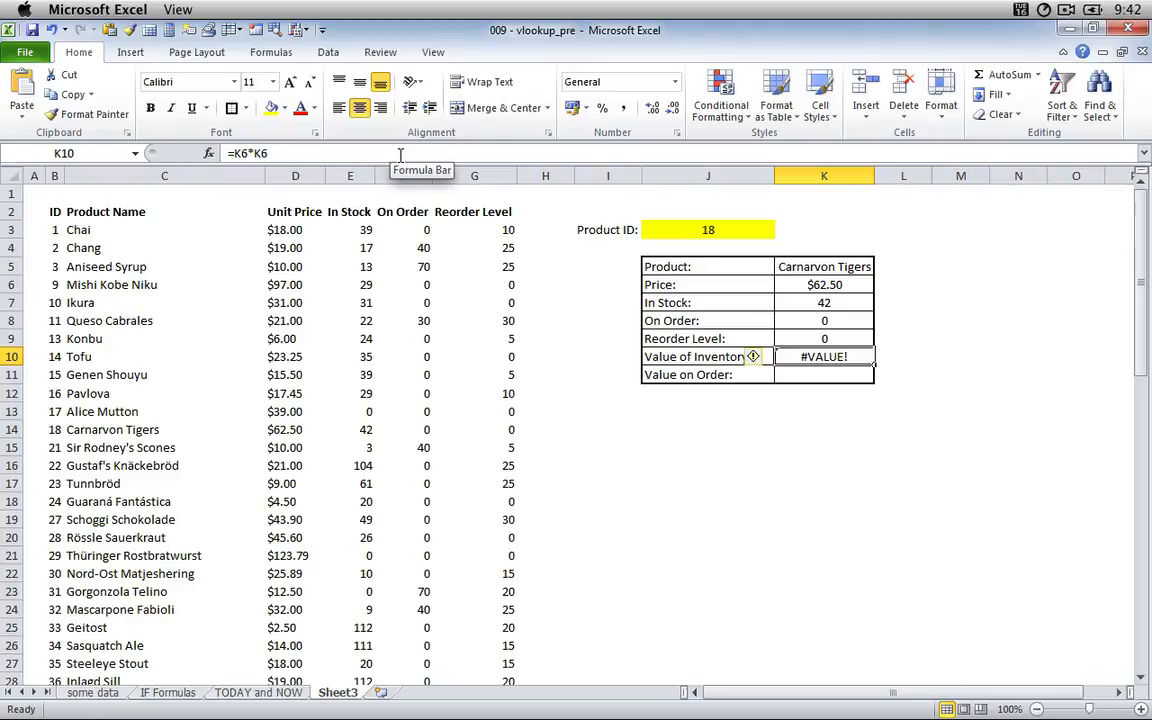
Enter the formula =K6*K8 in K11 for the value on order and select that cell again.
{"action": "key", "text": "Down"}
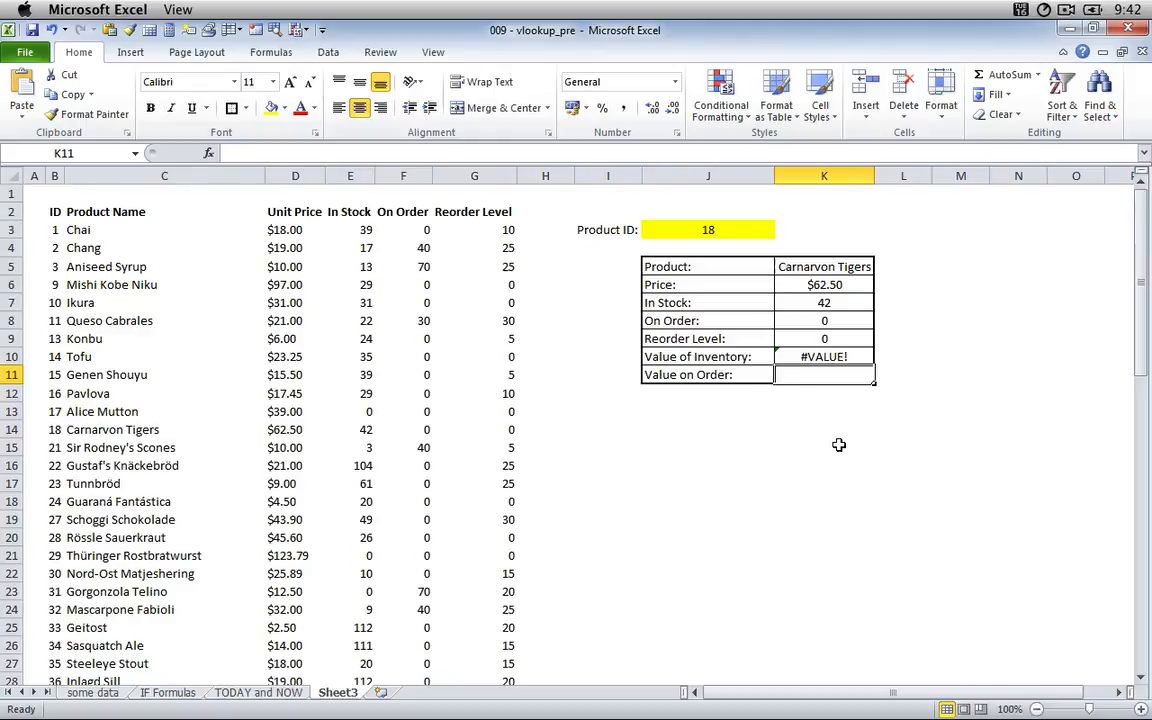
{"action": "type", "text": "="}
{"action": "key", "text": "Up"}
{"action": "key", "text": "Up"}
{"action": "key", "text": "Up"}
{"action": "key", "text": "Up"}
{"action": "key", "text": "Up"}
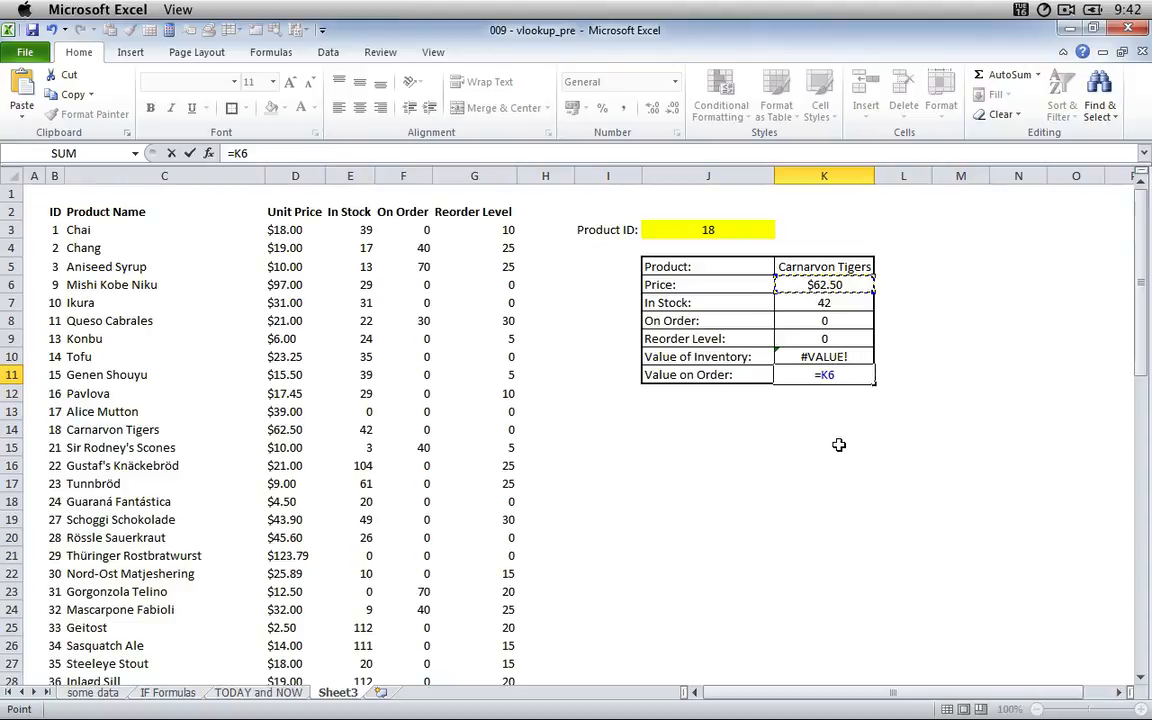
{"action": "type", "text": "*"}
{"action": "key", "text": "Down"}
{"action": "key", "text": "Down"}
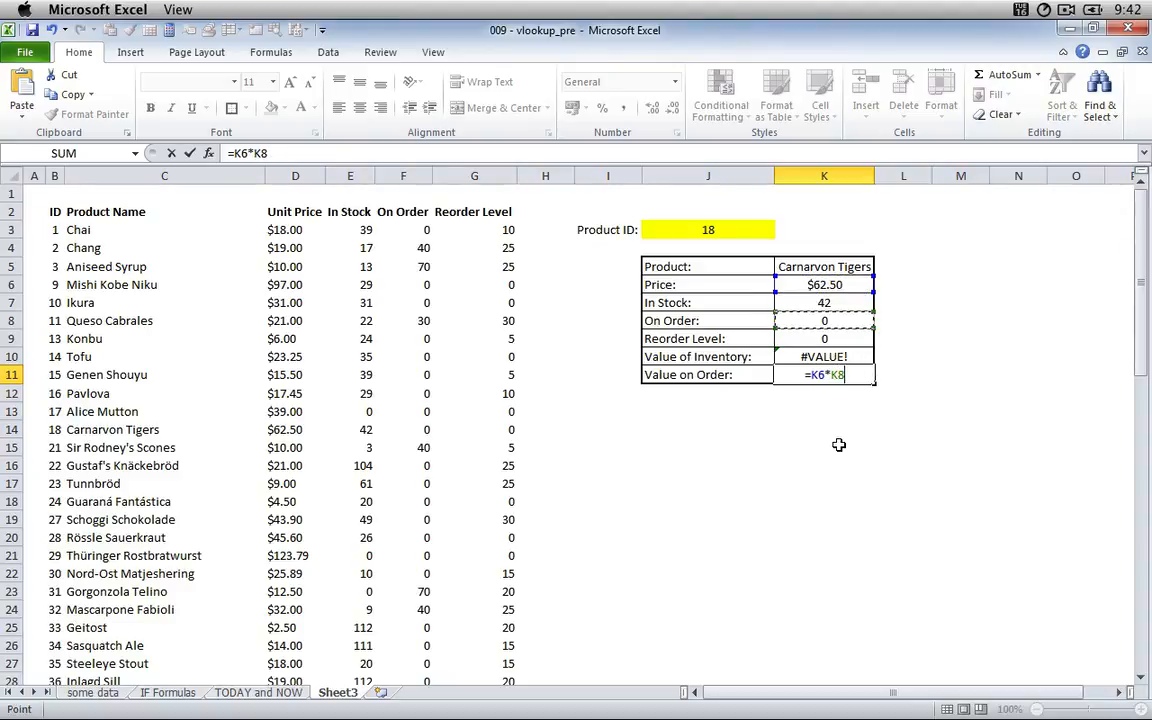
{"action": "key", "text": "Return"}
{"action": "key", "text": "Up"}
{"action": "key", "text": "Up"}
{"action": "key", "text": "Up"}
{"action": "key", "text": "Down"}
{"action": "key", "text": "Down"}
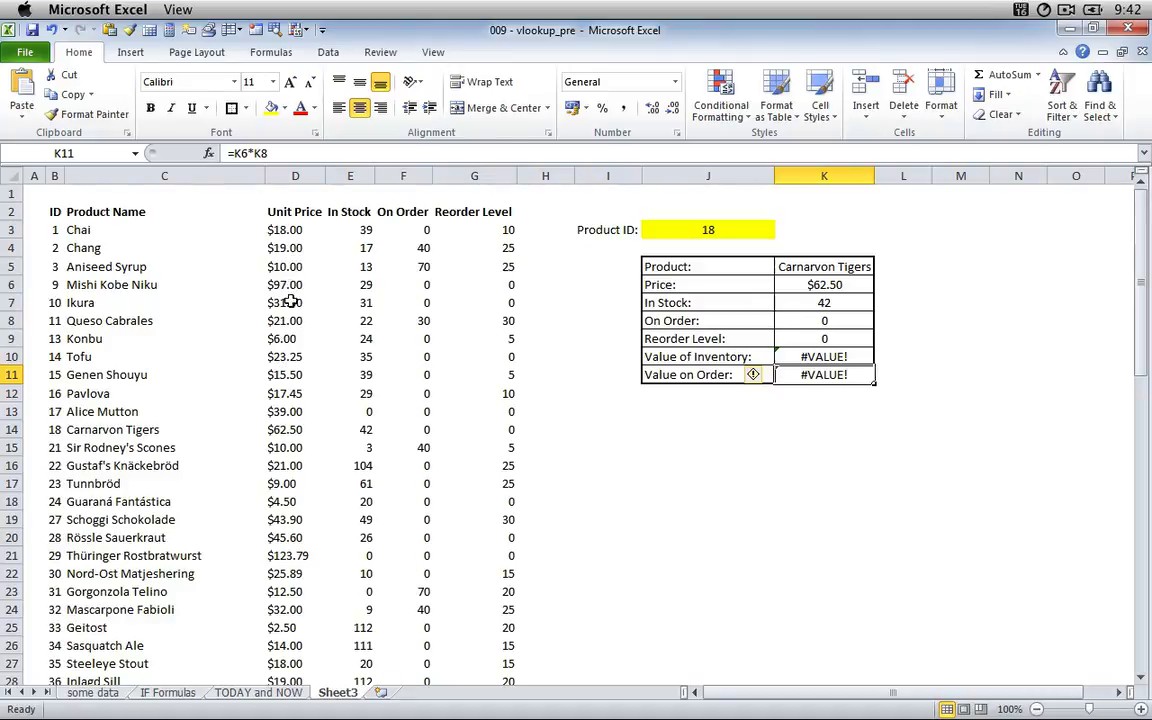
Select all the unit prices in column D, from D3 down to D69.
{"action": "left_click", "coordinate": [284, 230]}
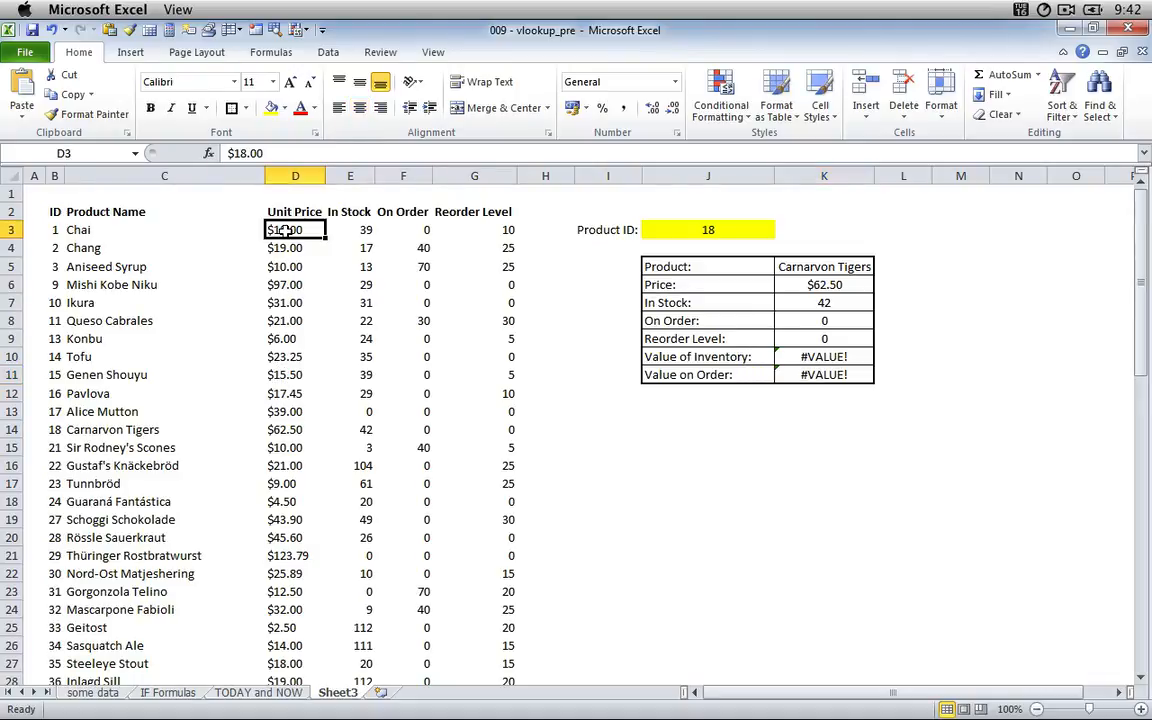
{"action": "left_click_drag", "start_coordinate": [284, 230], "coordinate": [284, 230]}
{"action": "scroll", "coordinate": [284, 230], "scroll_direction": "down", "scroll_amount": 8}
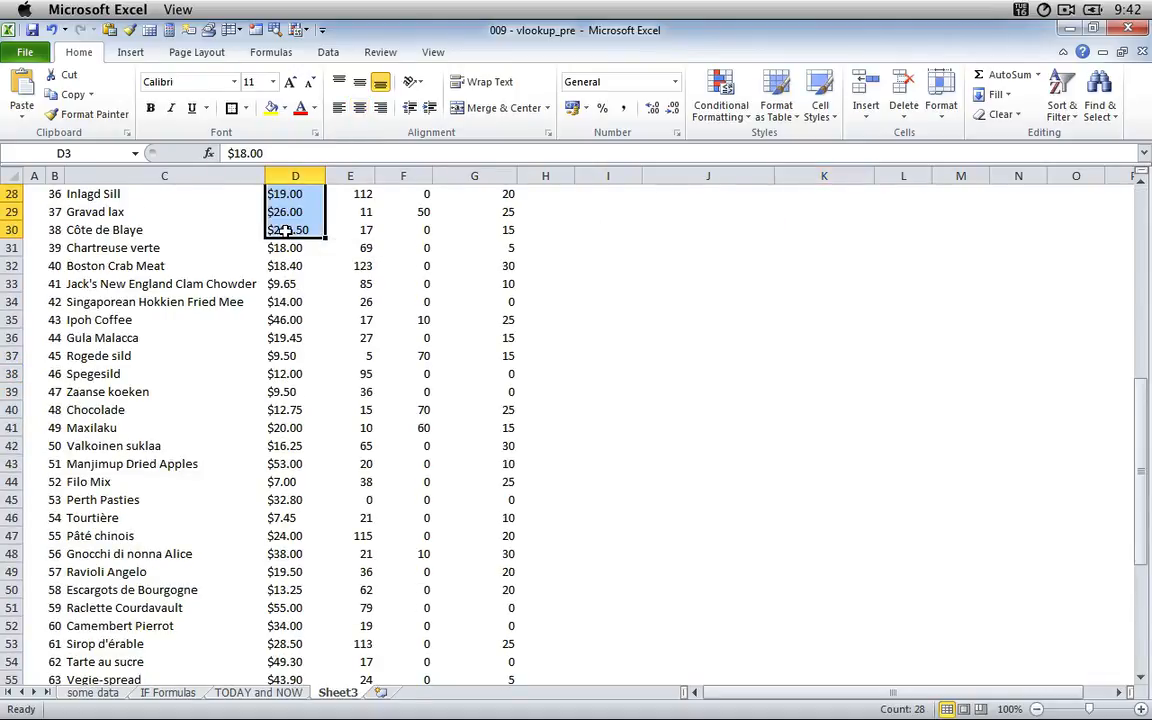
{"action": "key", "text": "ctrl+Up"}
{"action": "key", "text": "ctrl+Up"}
{"action": "left_click", "coordinate": [285, 231]}
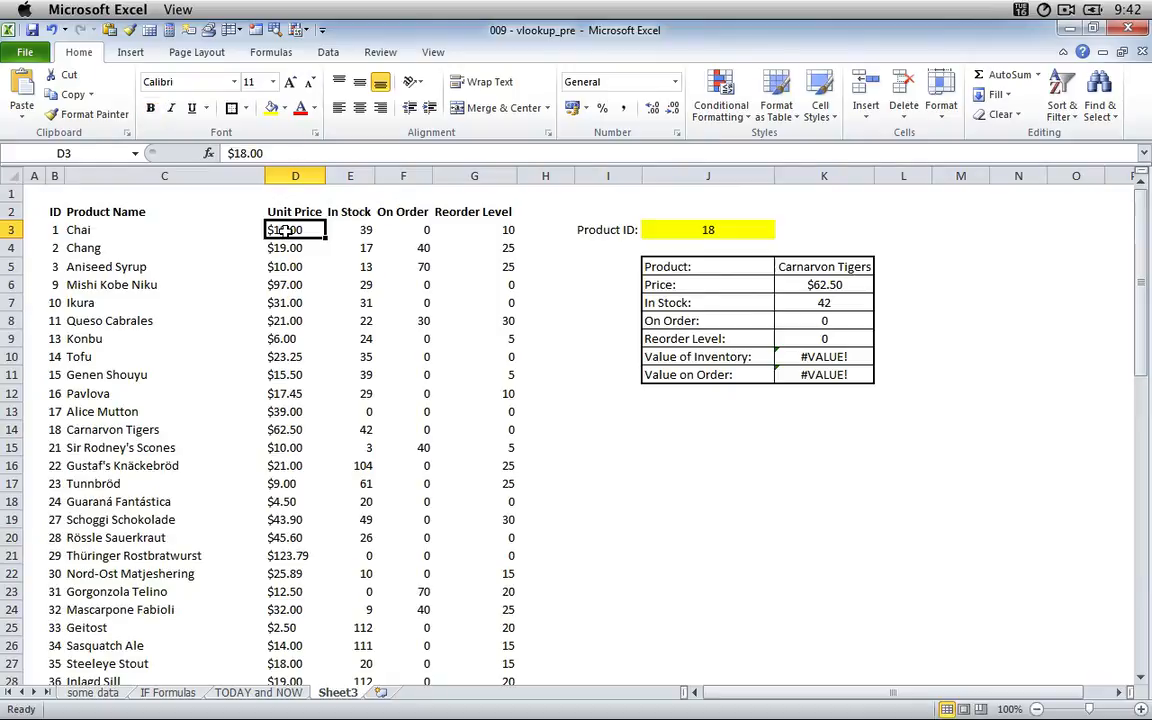
{"action": "key", "text": "ctrl+shift+Down"}
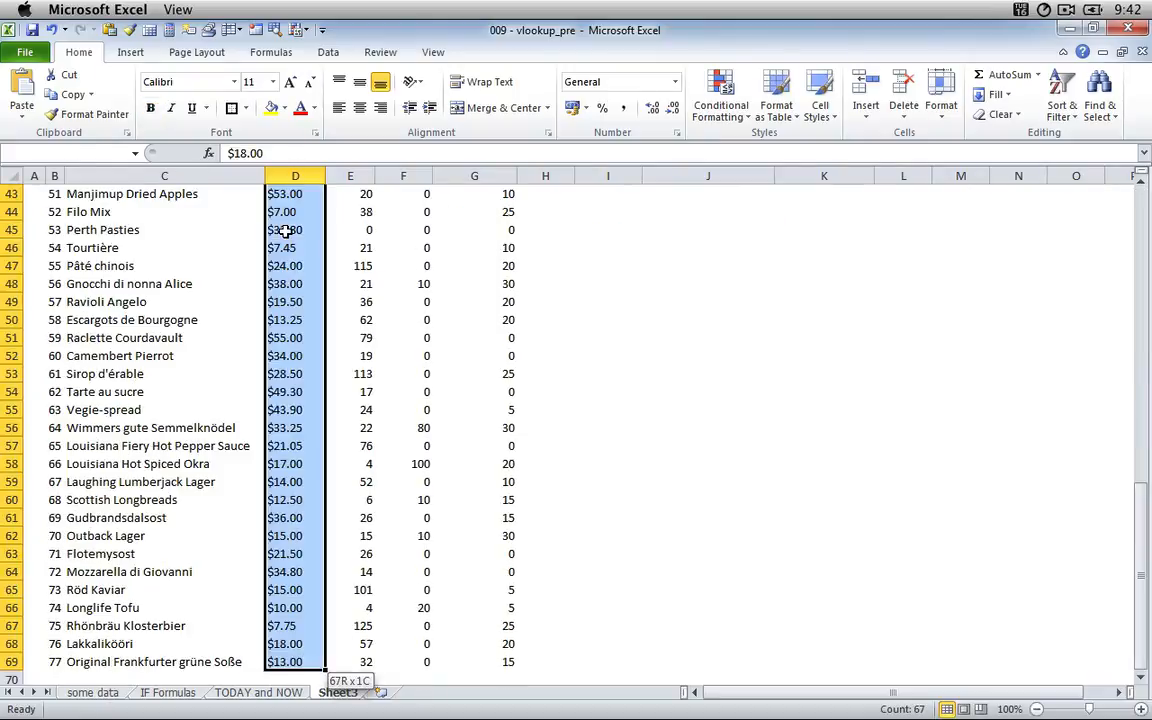
Replace every $ in the selected unit prices with nothing and close the Find and Replace dialog.
{"action": "key", "text": "ctrl+f"}
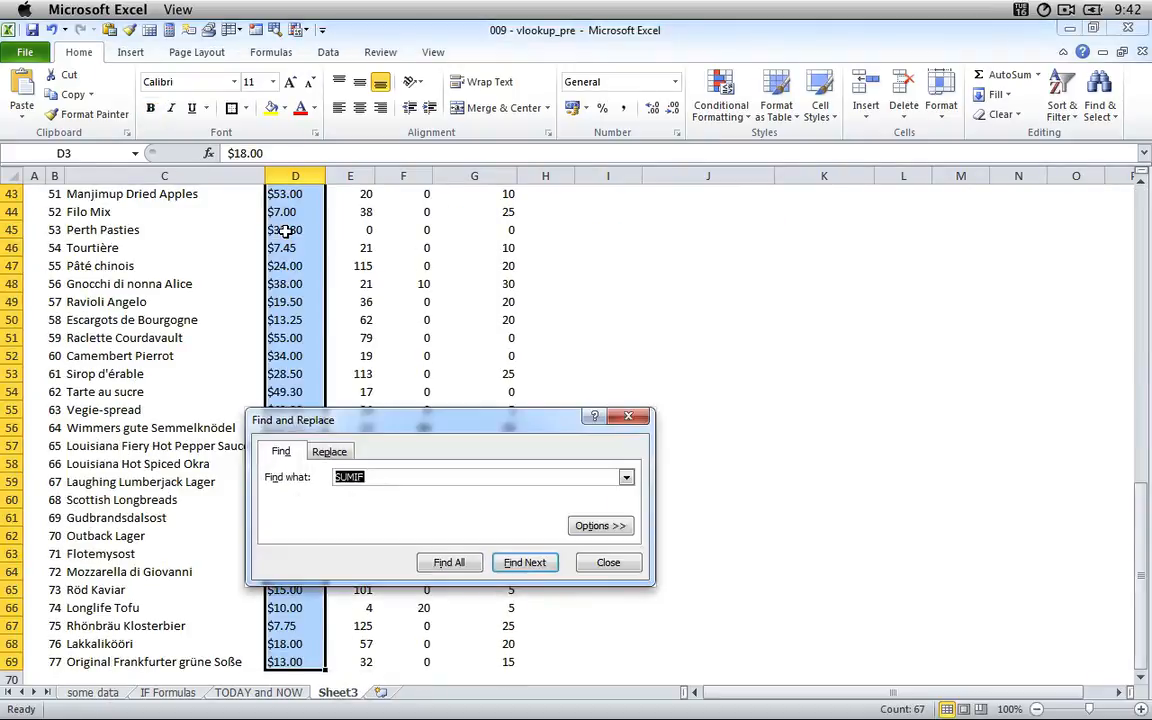
{"action": "left_click", "coordinate": [329, 451]}
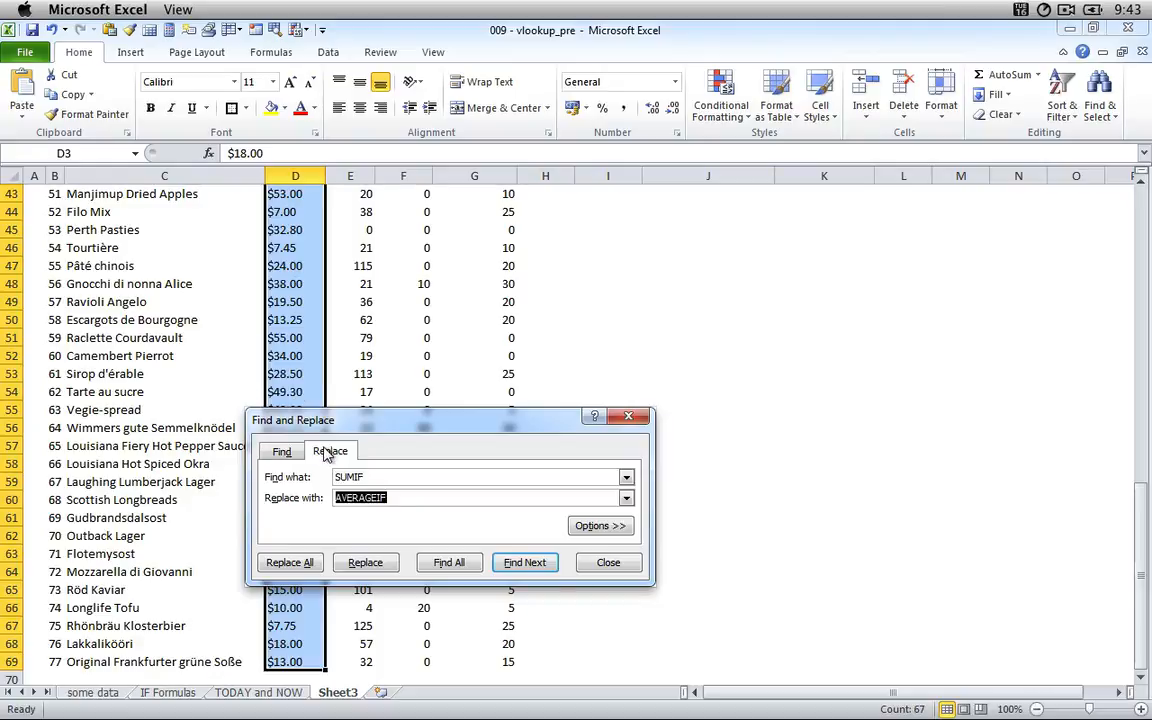
{"action": "double_click", "coordinate": [371, 478]}
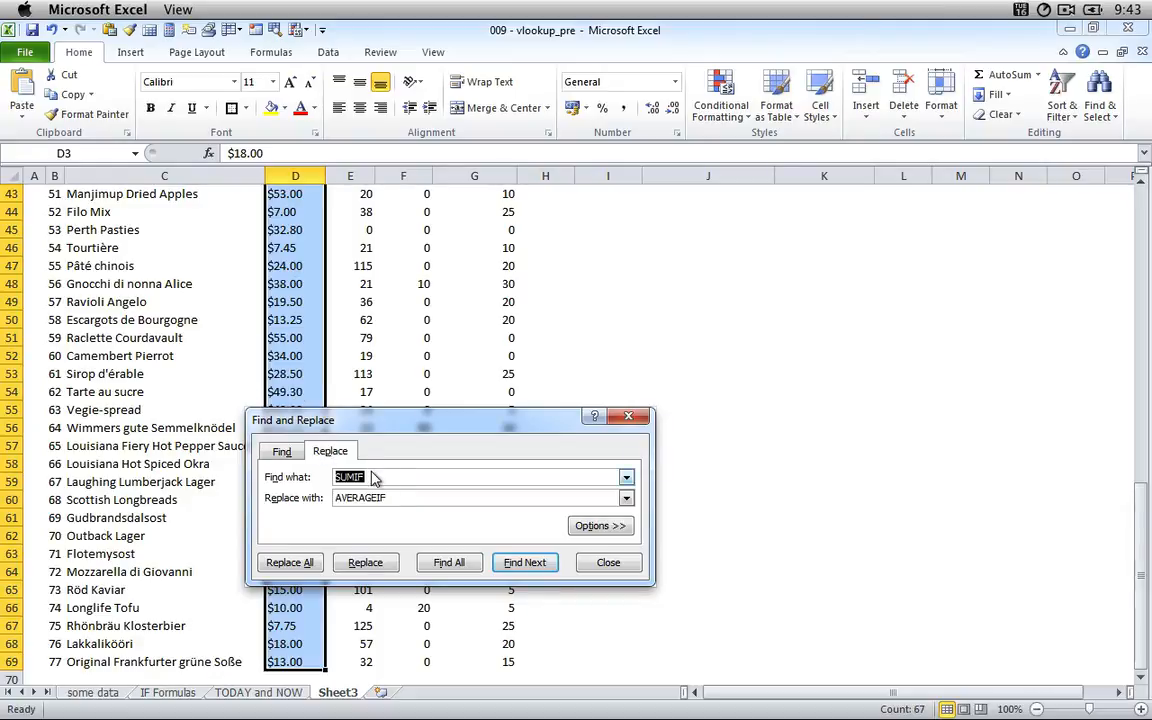
{"action": "type", "text": "$"}
{"action": "key", "text": "Tab"}
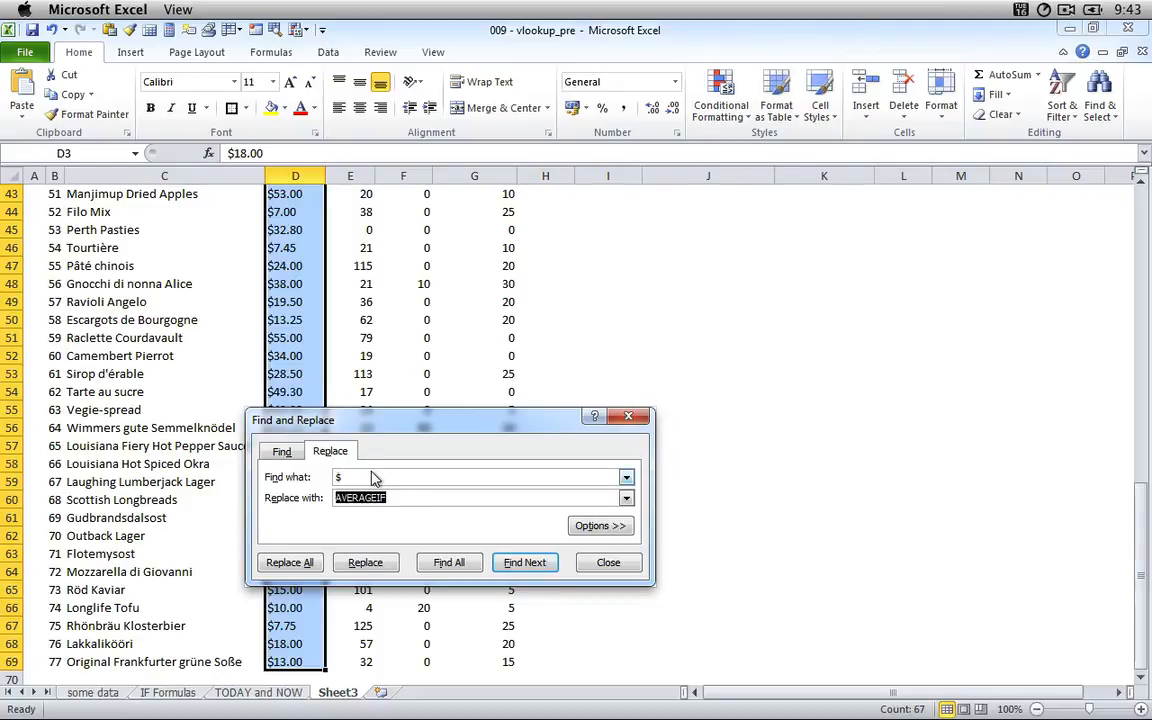
{"action": "key", "text": "BackSpace"}
{"action": "left_click", "coordinate": [289, 562]}
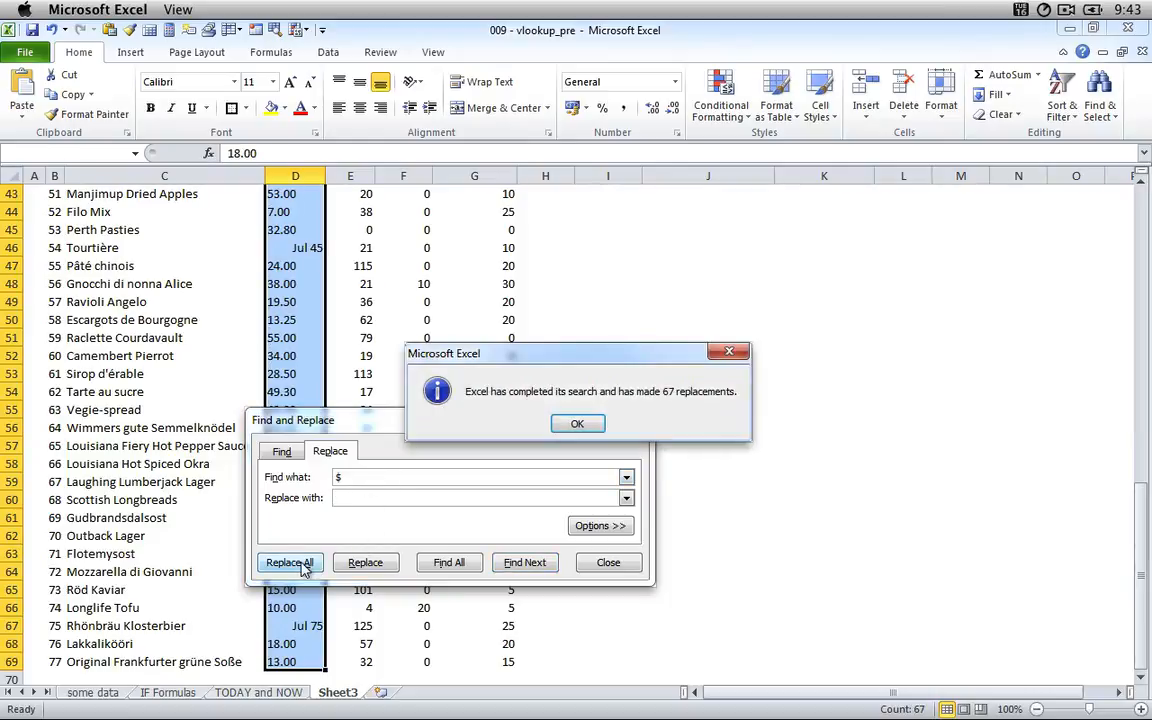
{"action": "left_click", "coordinate": [580, 424]}
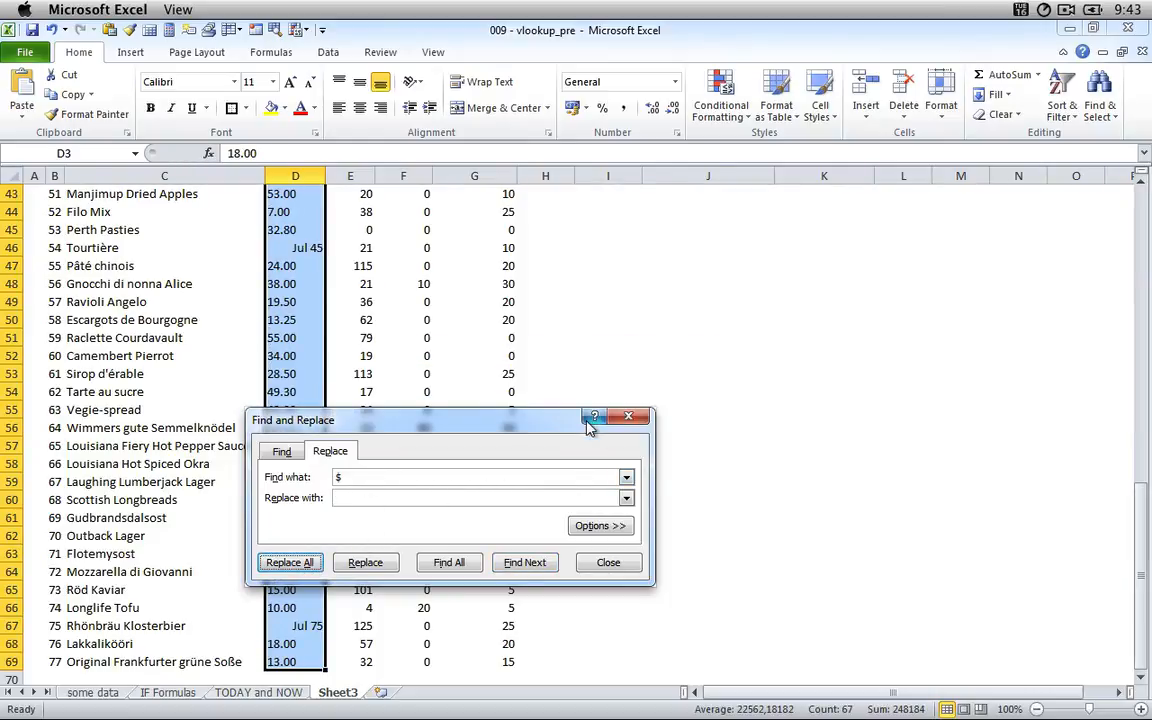
{"action": "left_click", "coordinate": [608, 562]}
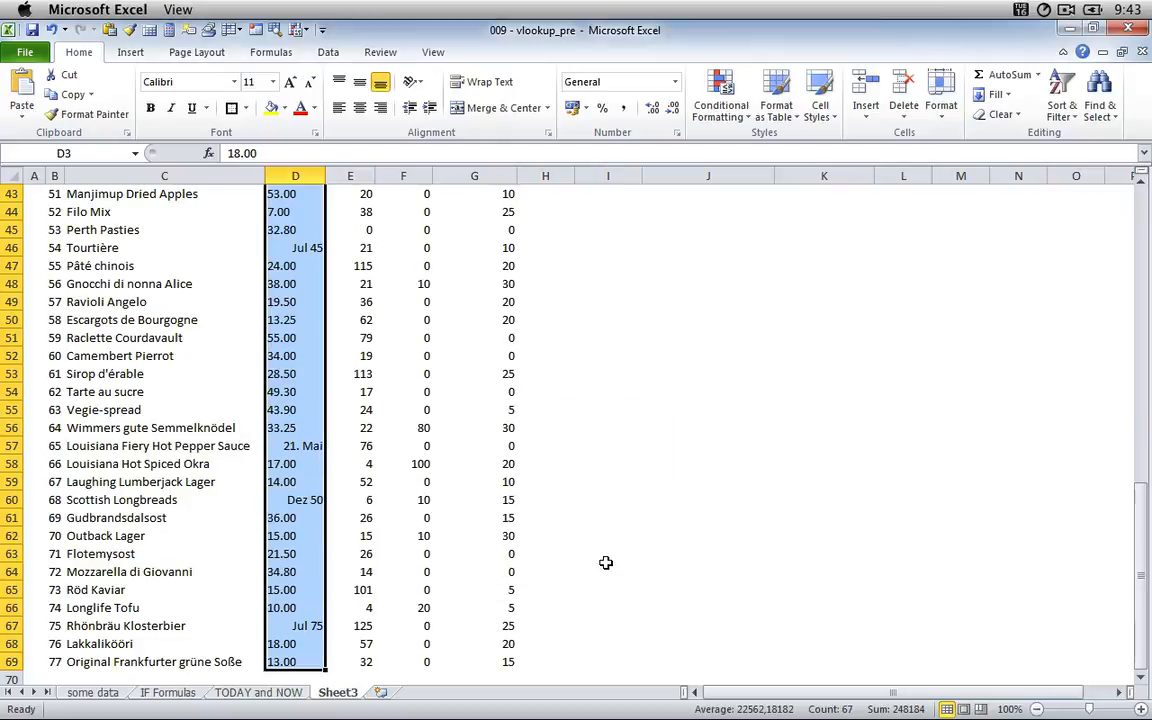
Replace every period with a comma in the selected unit prices in column D and close the dialog.
{"action": "scroll", "coordinate": [373, 196], "scroll_direction": "up", "scroll_amount": 14}
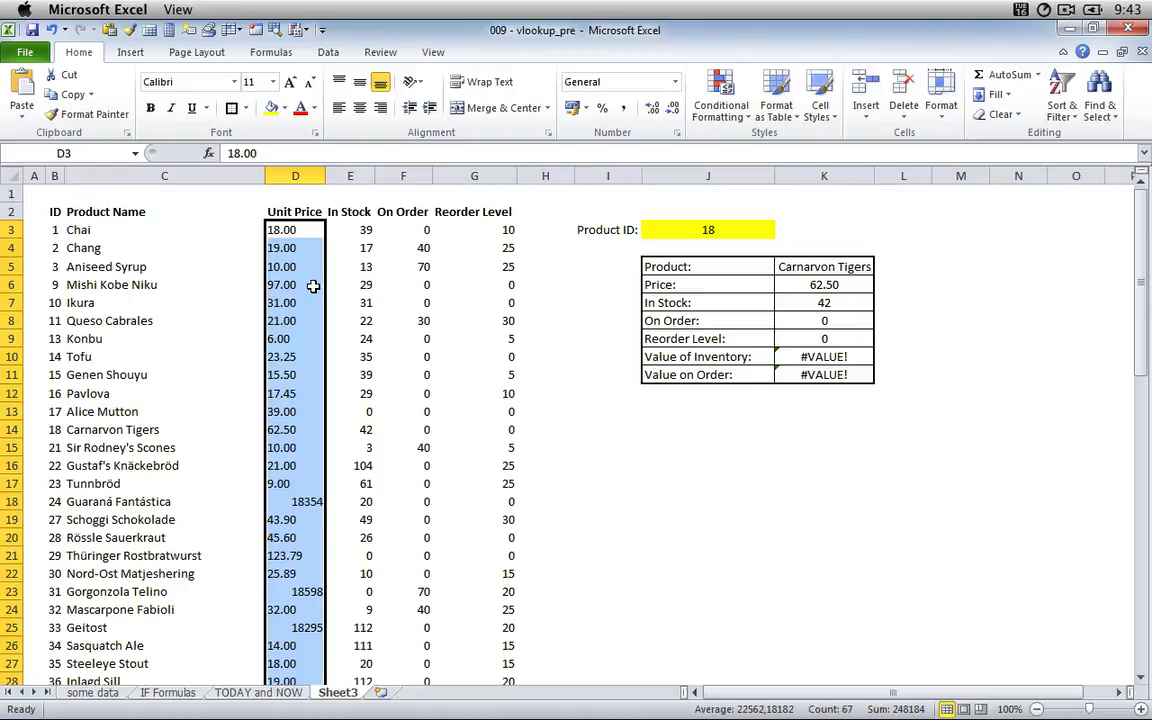
{"action": "key", "text": "ctrl+f"}
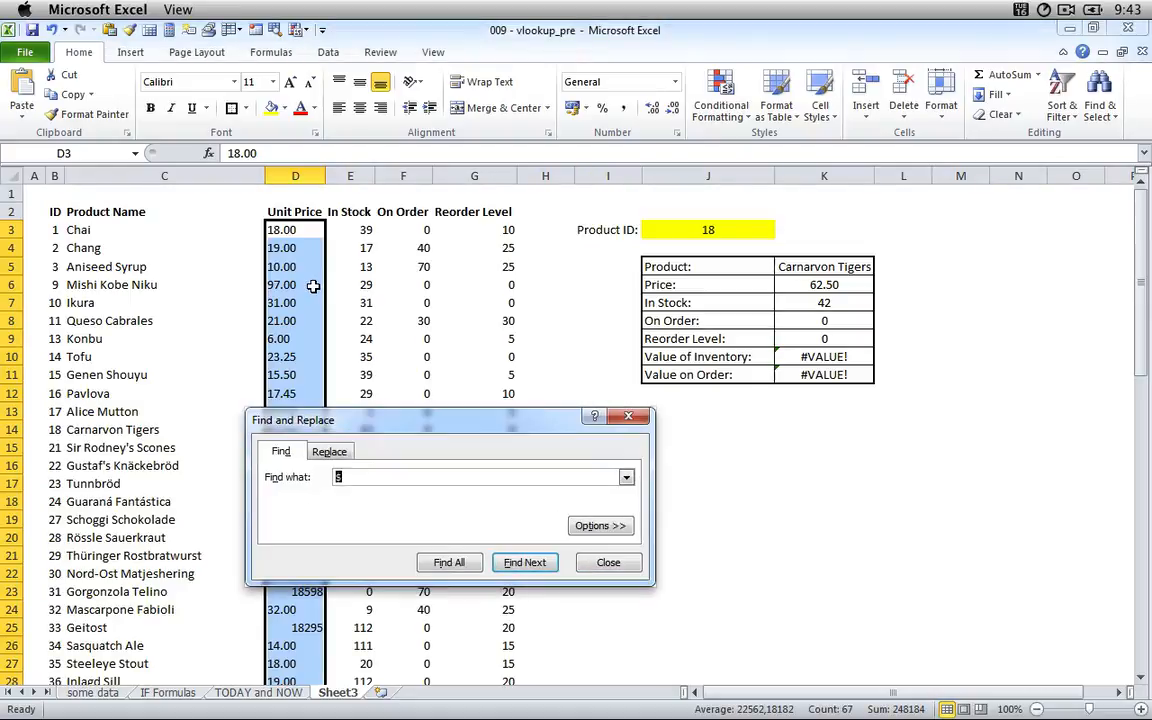
{"action": "left_click", "coordinate": [335, 454]}
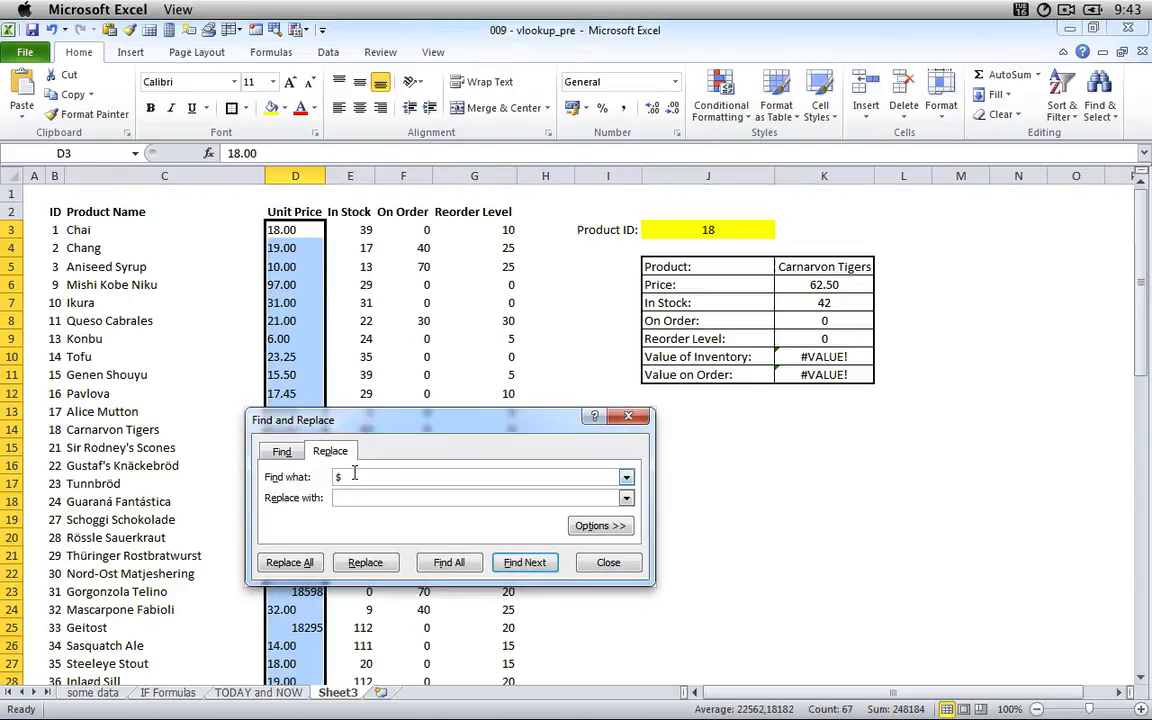
{"action": "type", "text": "."}
{"action": "left_click", "coordinate": [351, 497]}
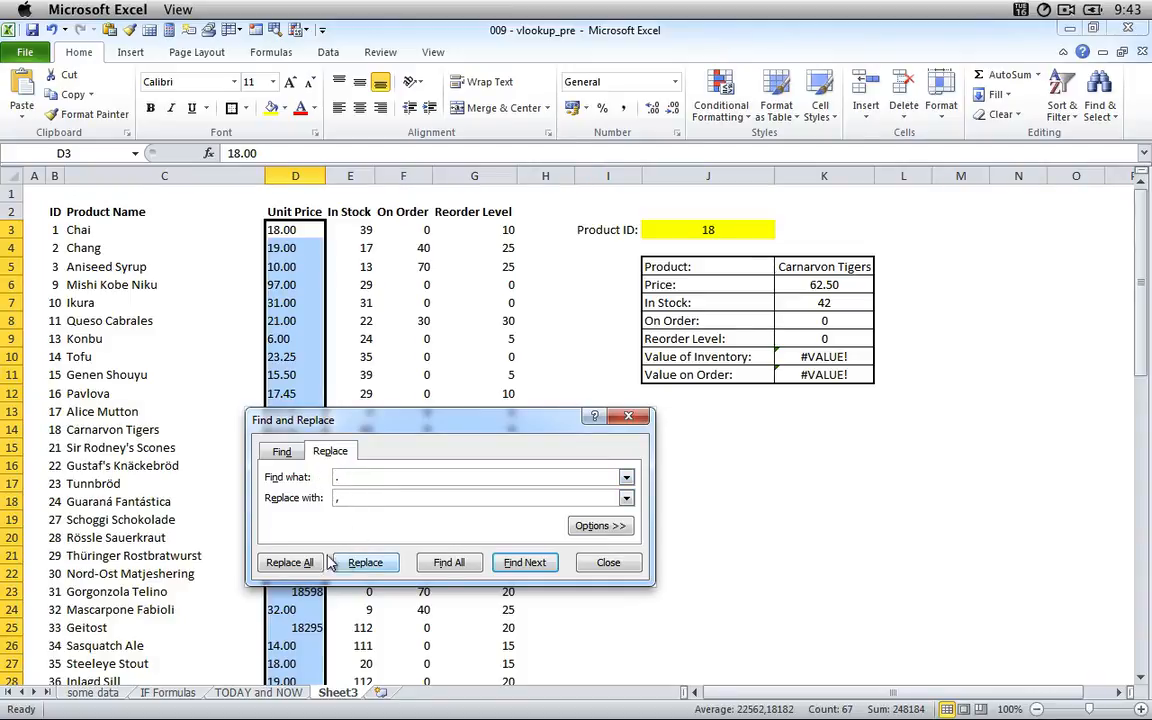
{"action": "left_click", "coordinate": [289, 562]}
{"action": "left_click", "coordinate": [577, 424]}
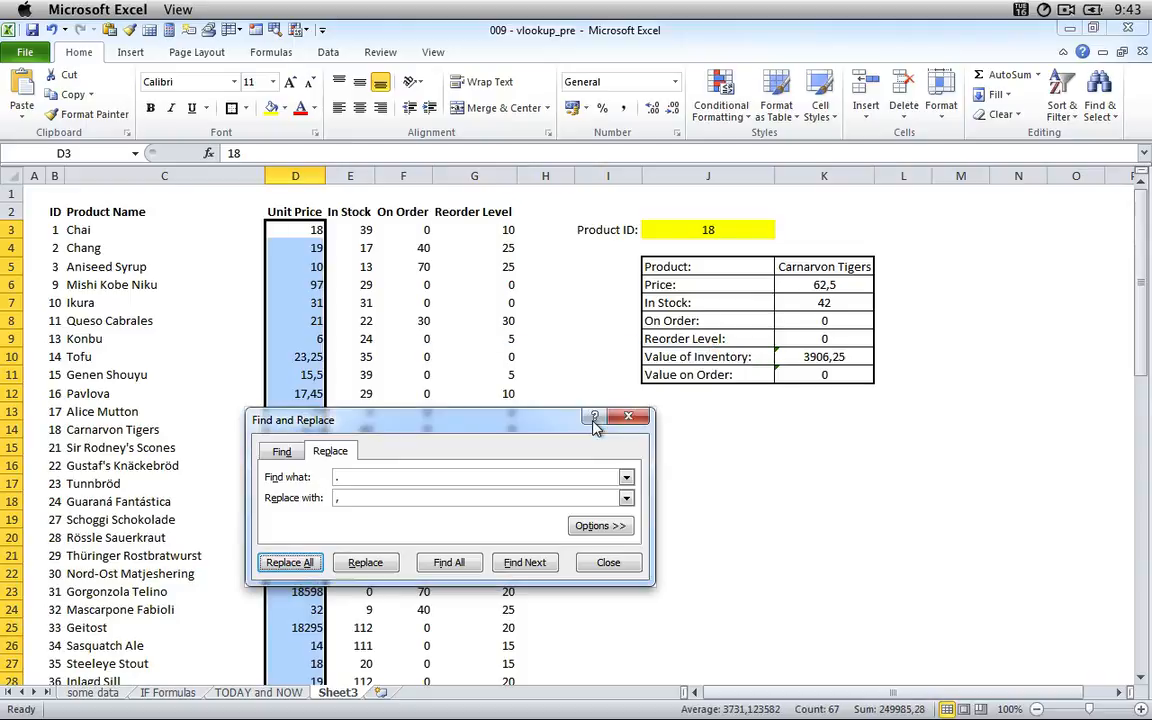
{"action": "left_click", "coordinate": [598, 561]}
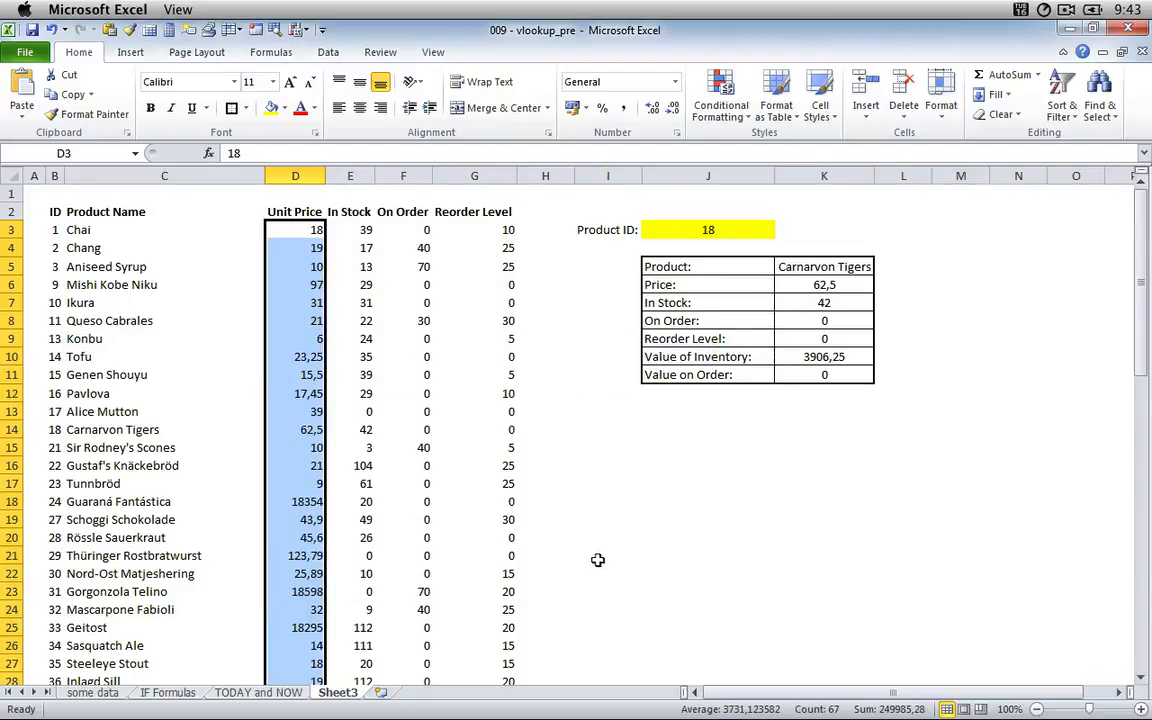
Check the unit prices in D23 and D25, and undo the last two replacements in column D.
{"action": "left_click", "coordinate": [283, 591]}
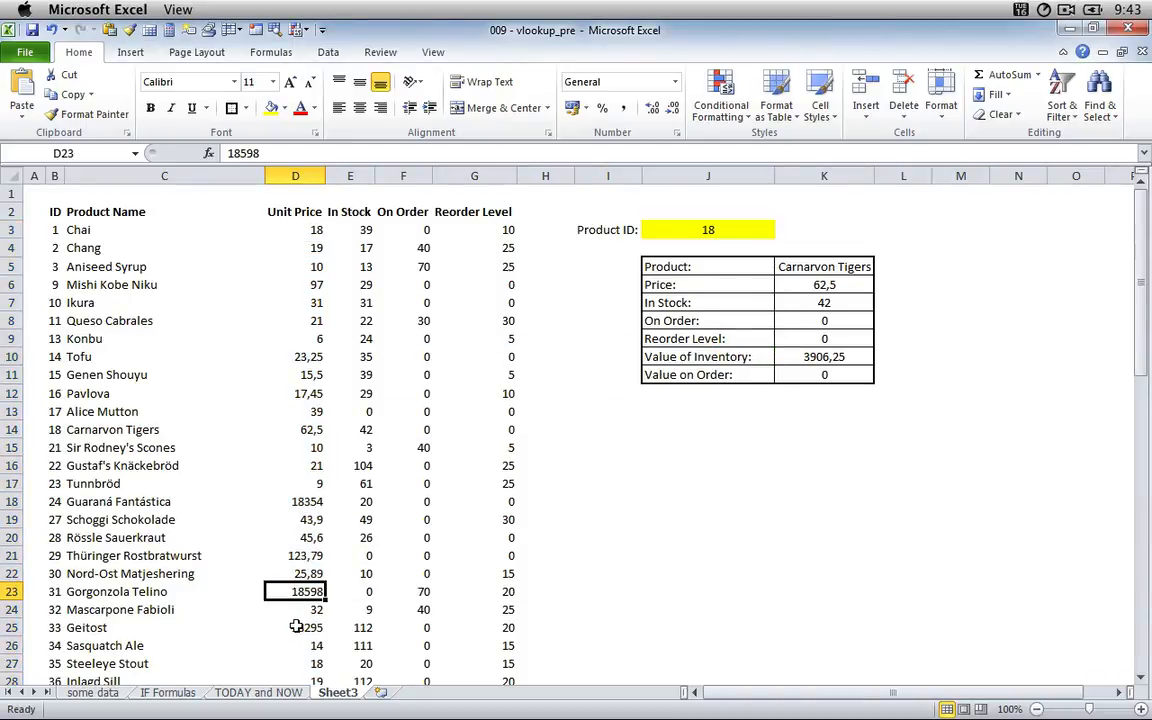
{"action": "left_click", "coordinate": [296, 625]}
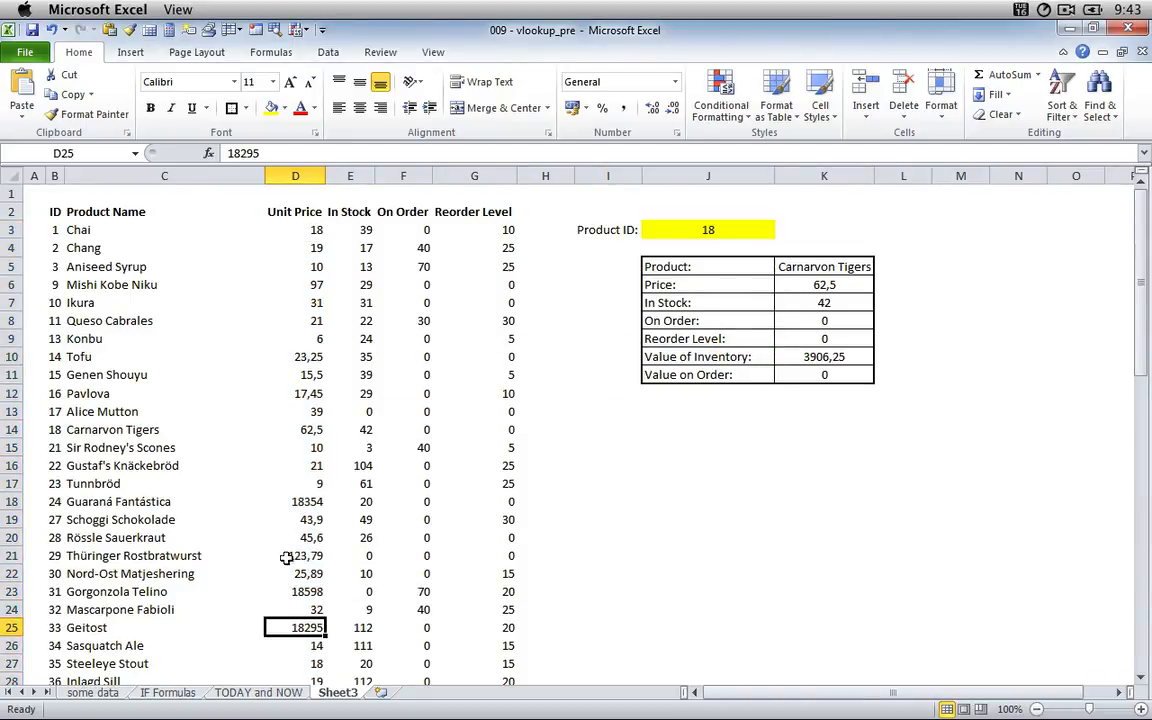
{"action": "left_click", "coordinate": [52, 30]}
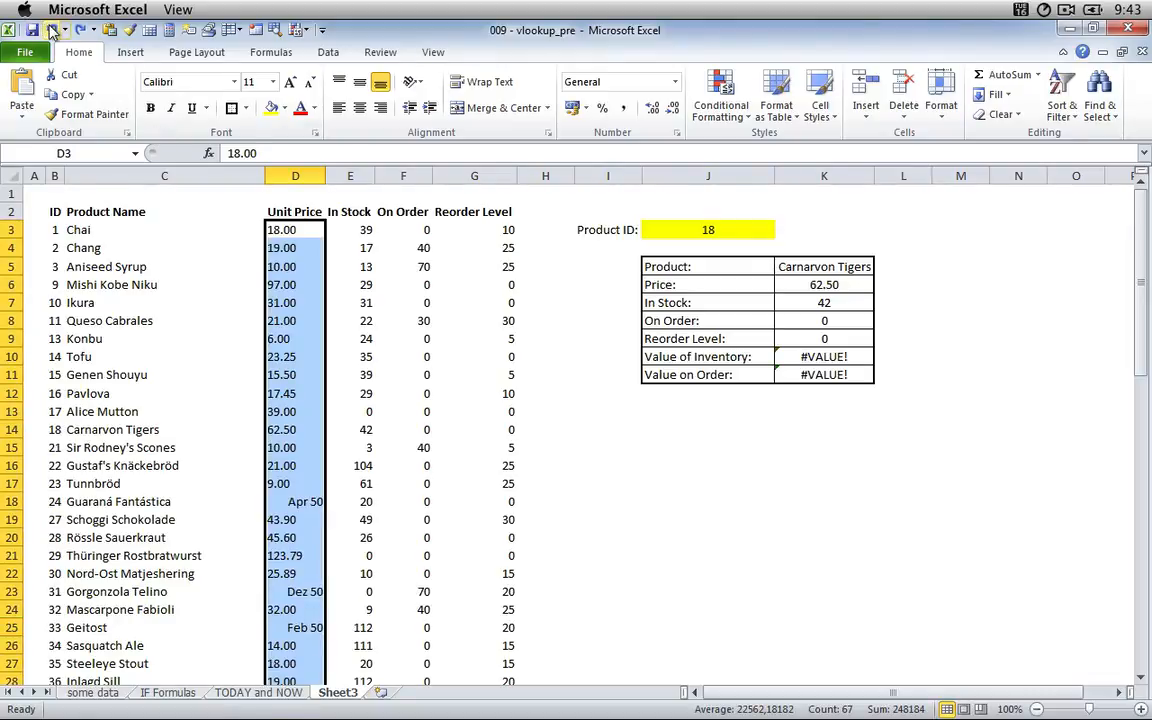
{"action": "left_click", "coordinate": [52, 30]}
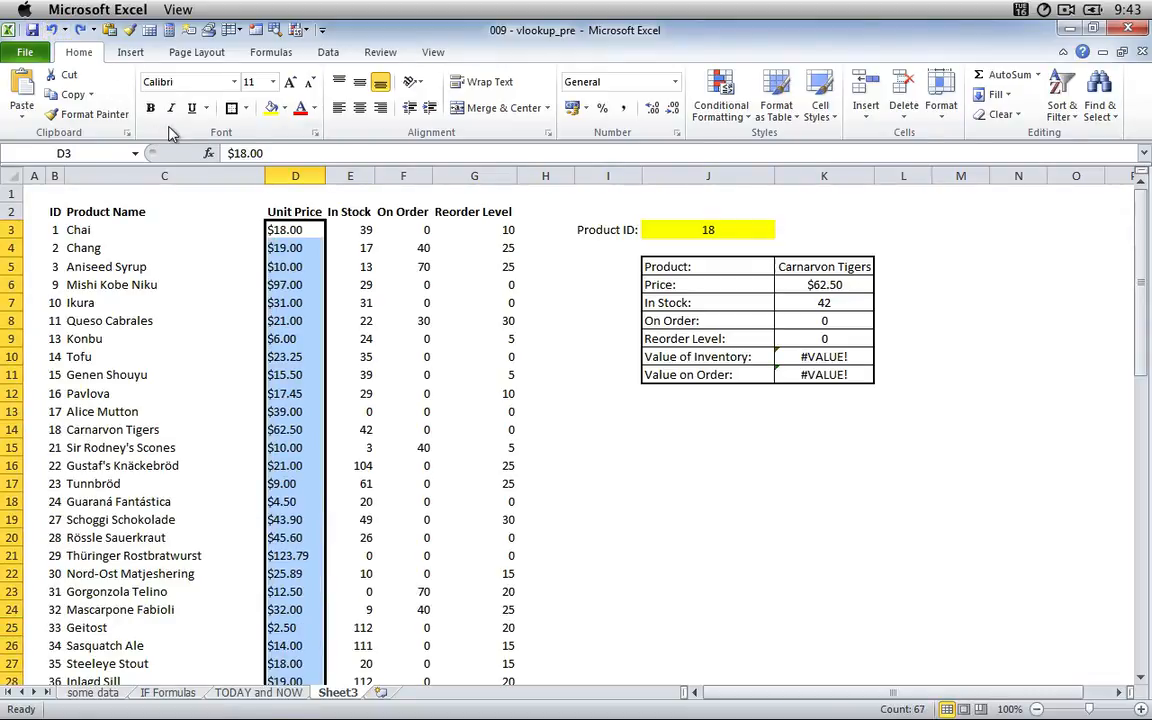
Replace every period with a comma in the restored unit prices, with the dollar signs still in place.
{"action": "key", "text": "ctrl+f"}
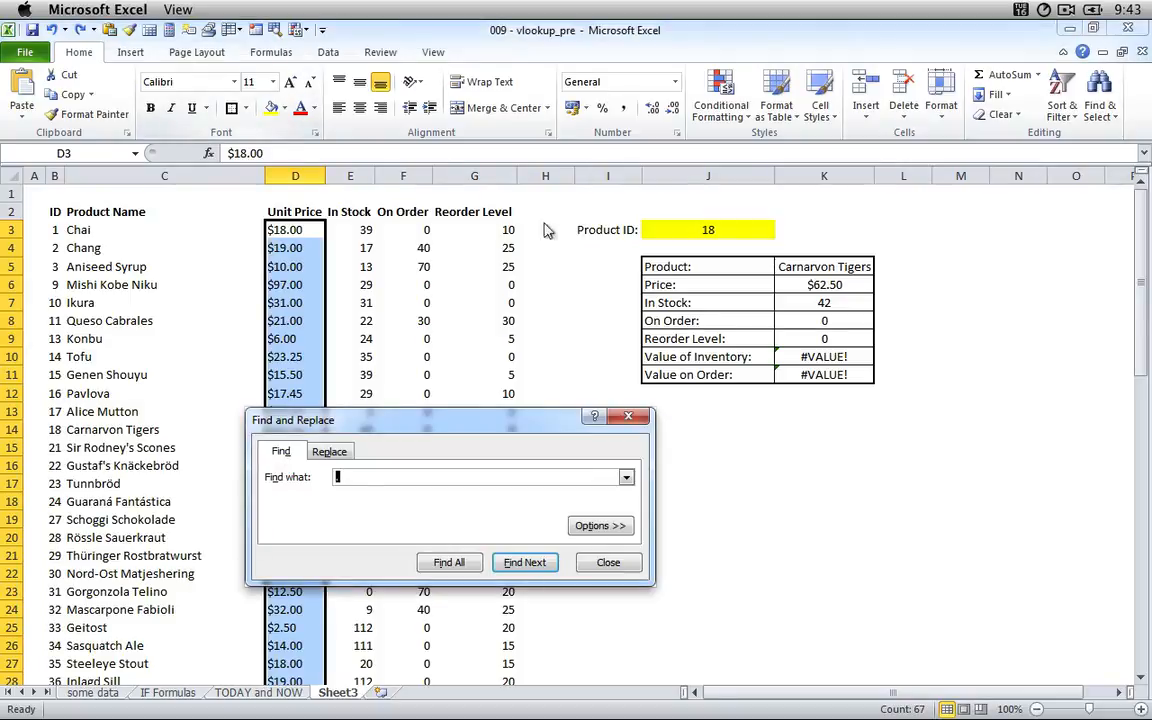
{"action": "left_click", "coordinate": [330, 452]}
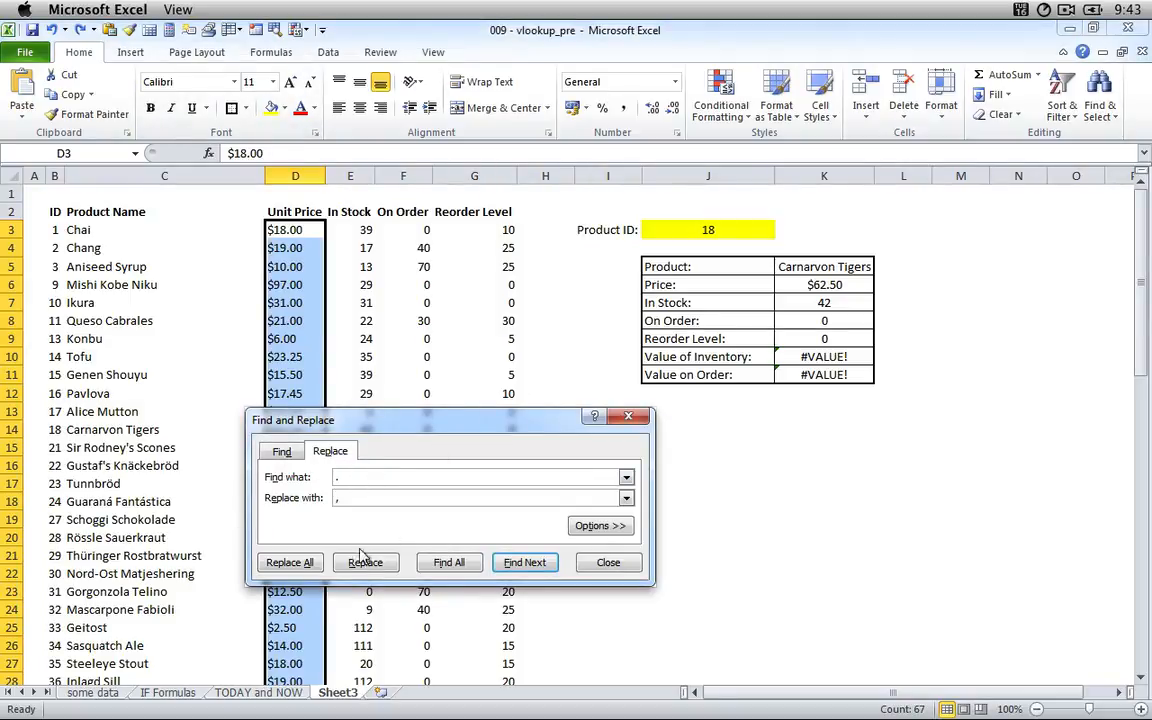
{"action": "left_click", "coordinate": [288, 562]}
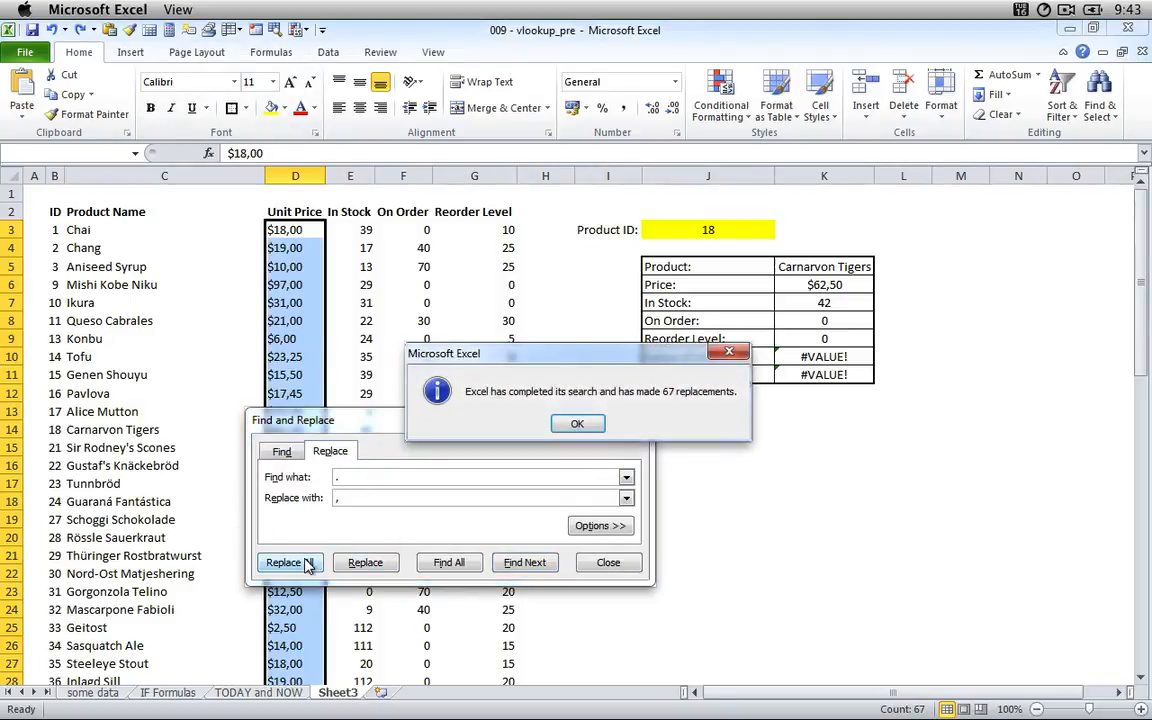
{"action": "left_click", "coordinate": [594, 426]}
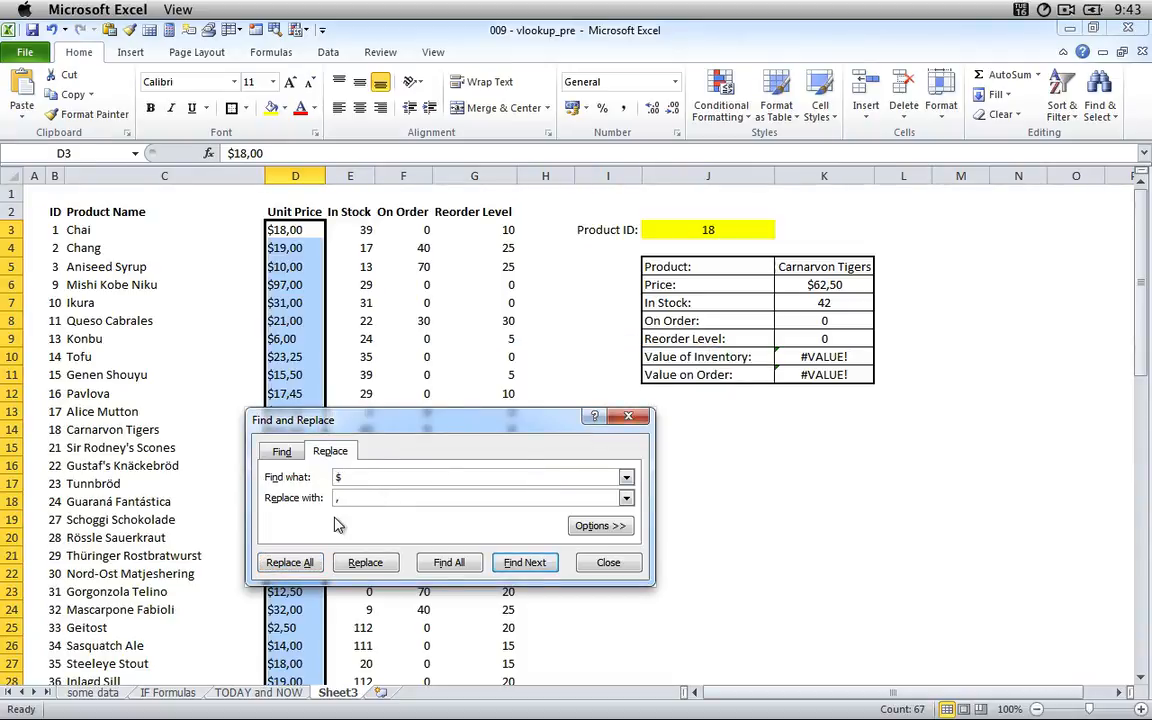
Remove every $ from the selected unit prices by replacing it with nothing, and close the dialog.
{"action": "key", "text": "Tab"}
{"action": "left_click", "coordinate": [289, 562]}
{"action": "left_click", "coordinate": [594, 432]}
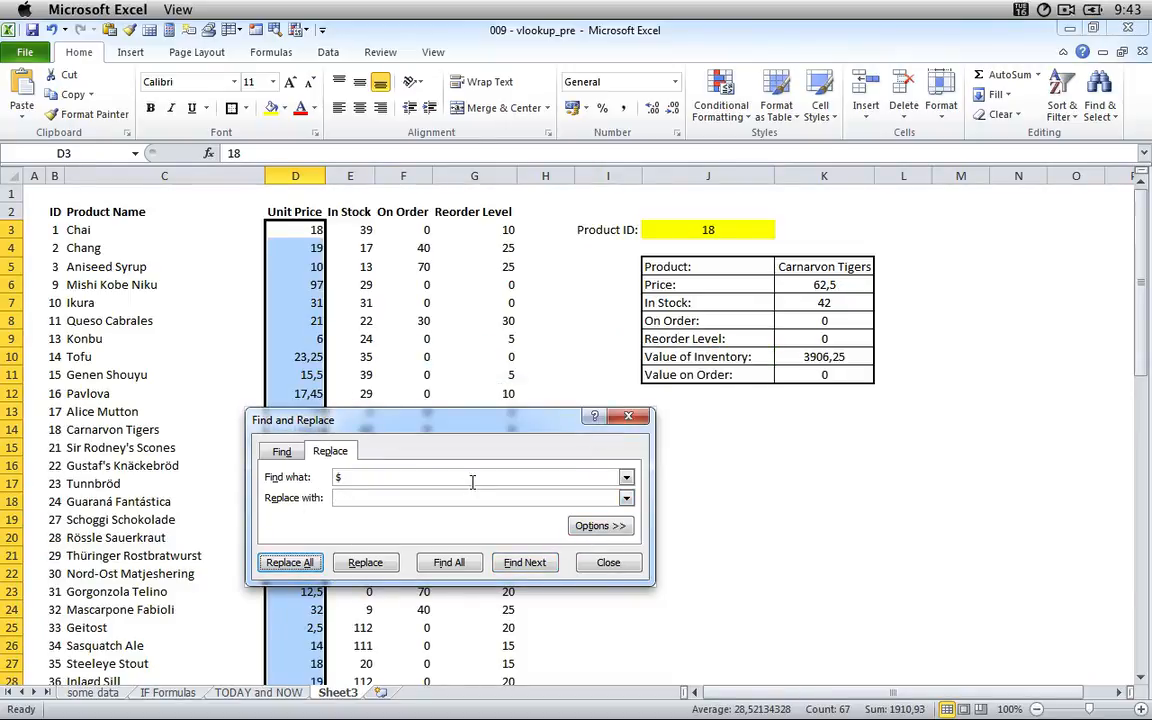
{"action": "left_click", "coordinate": [595, 563]}
Apply the $ English (U.S.) accounting format to the whole Unit Price column D and deselect the column.
{"action": "left_click", "coordinate": [283, 377]}
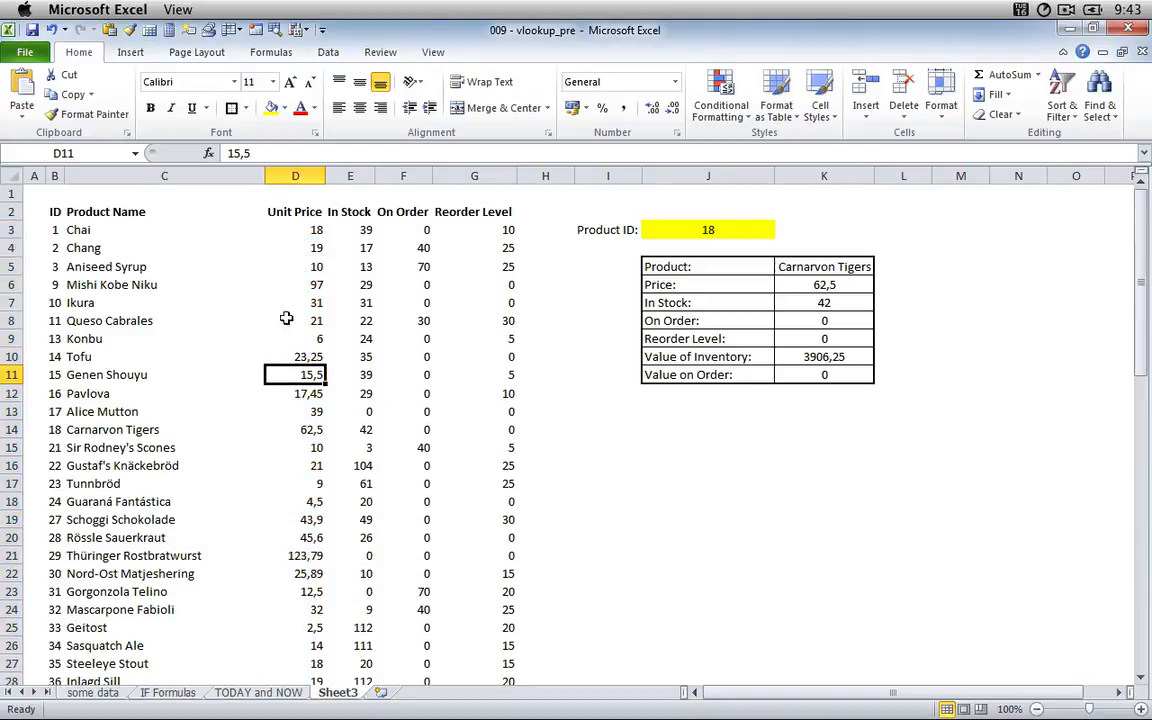
{"action": "left_click", "coordinate": [295, 178]}
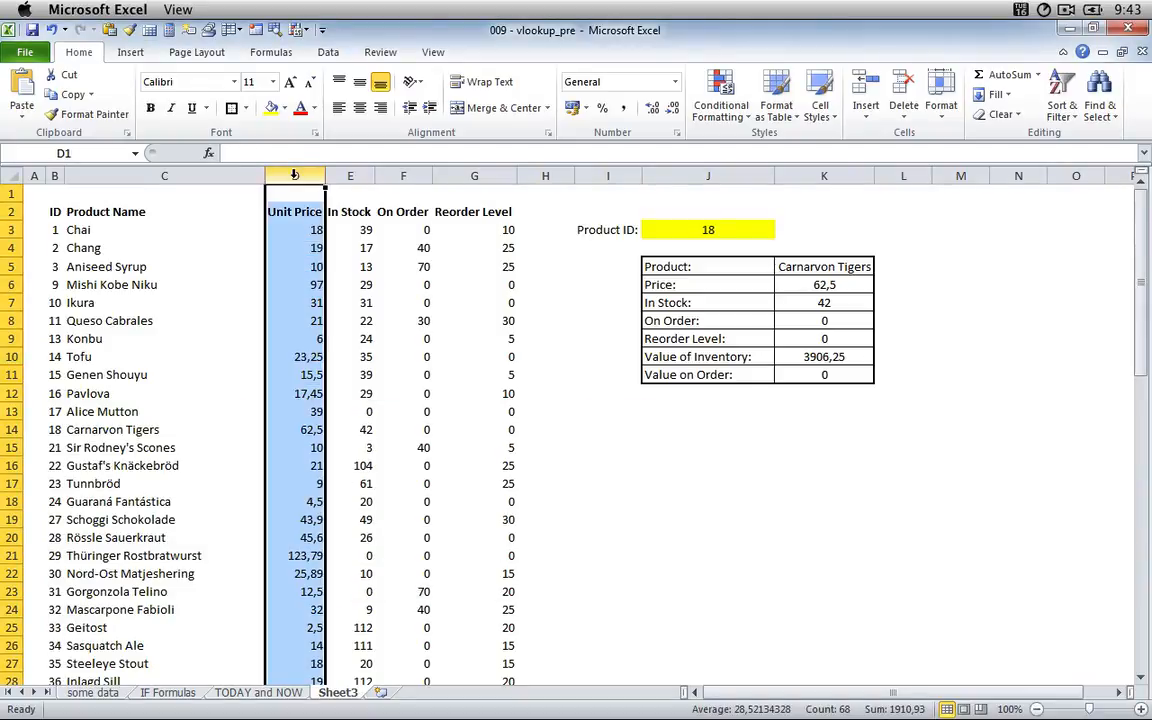
{"action": "left_click", "coordinate": [585, 108]}
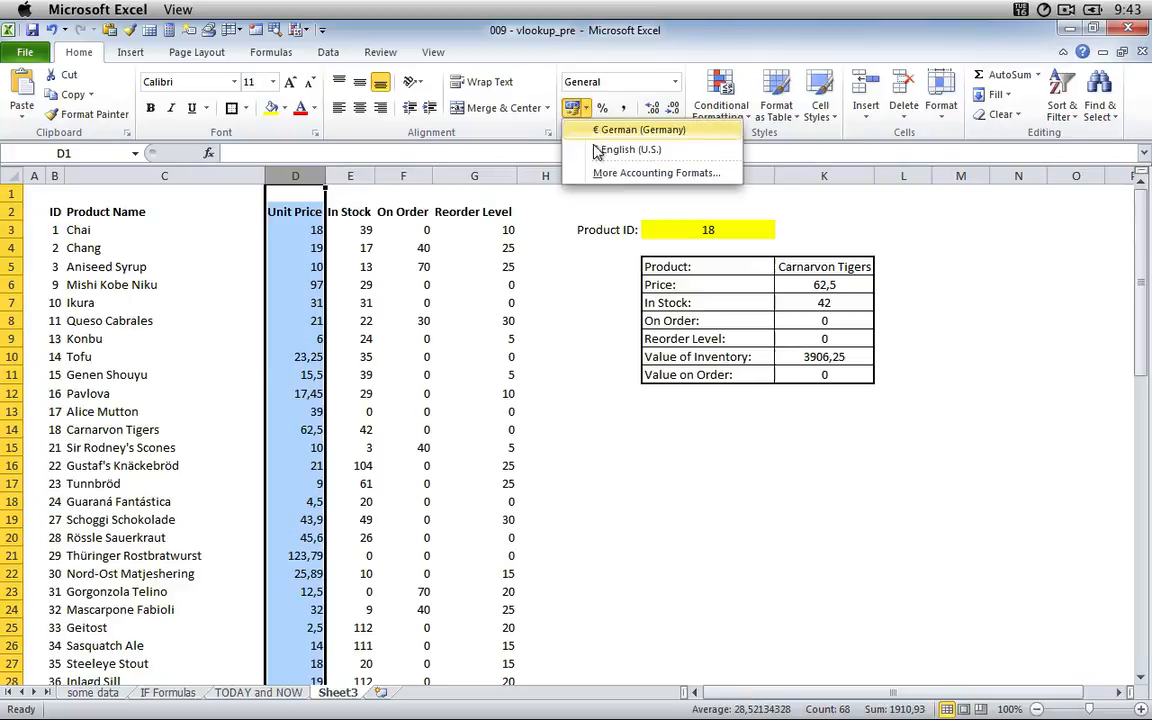
{"action": "left_click", "coordinate": [625, 147]}
{"action": "left_click", "coordinate": [295, 338]}
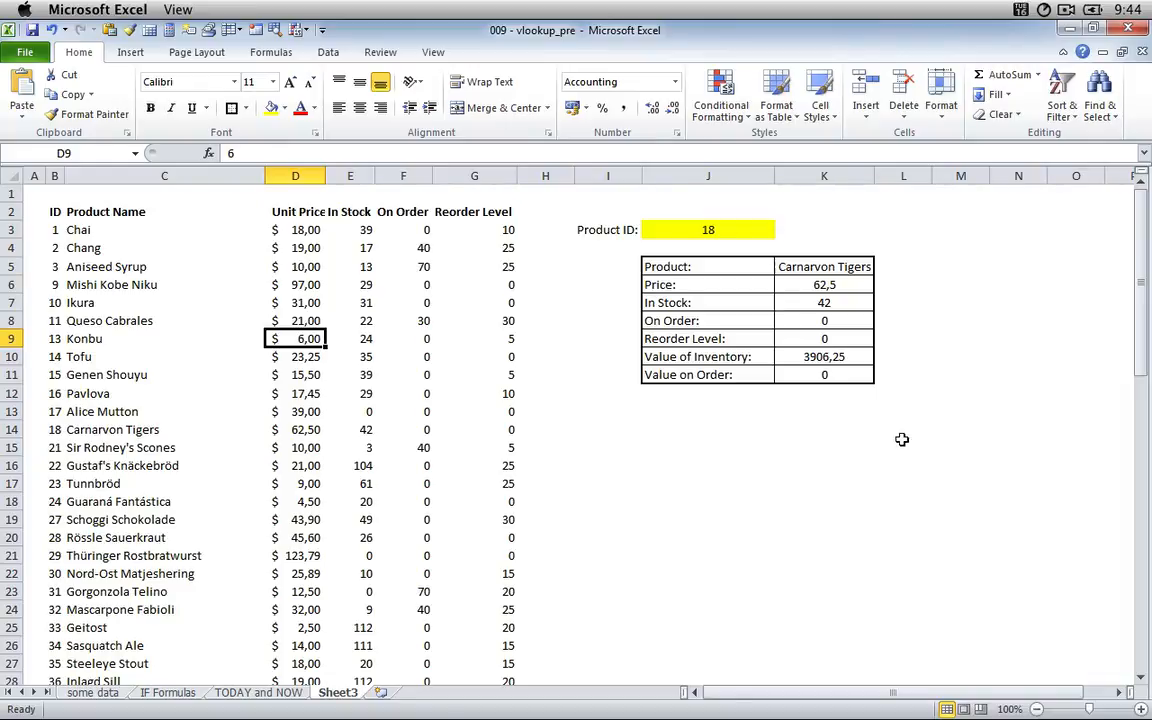
Apply the $ English (U.S.) accounting format to the Value of Inventory and Value on Order results in K10 and K11.
{"action": "left_click", "coordinate": [836, 357]}
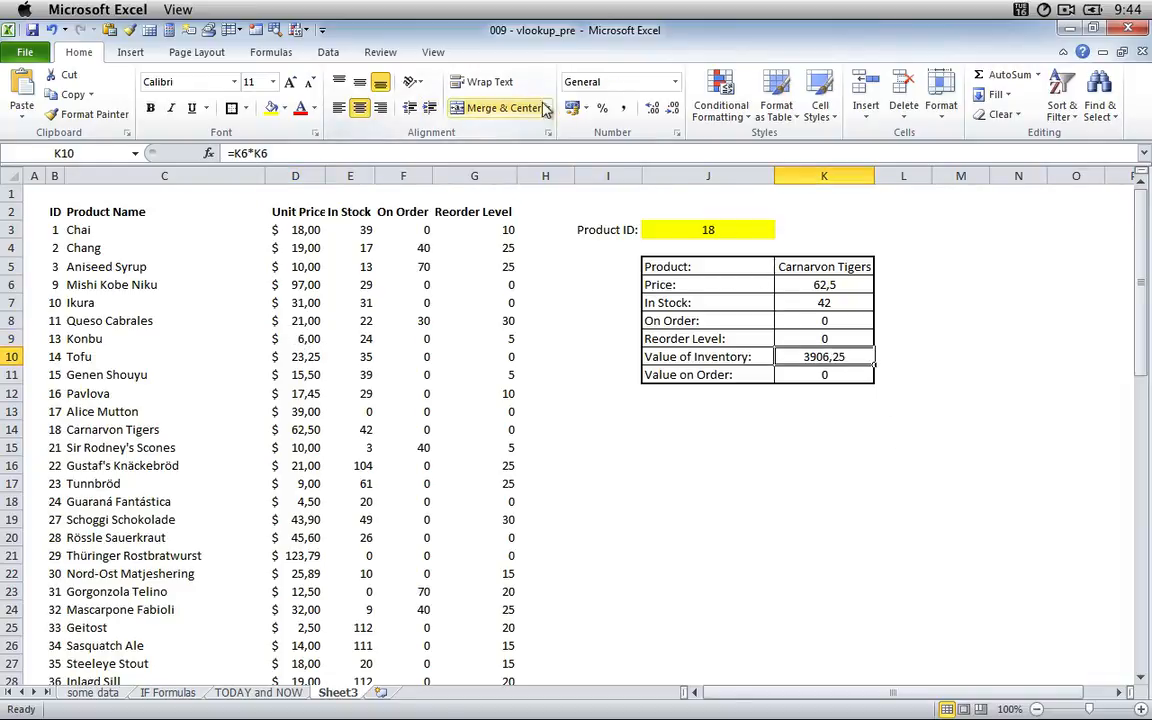
{"action": "left_click", "coordinate": [586, 109]}
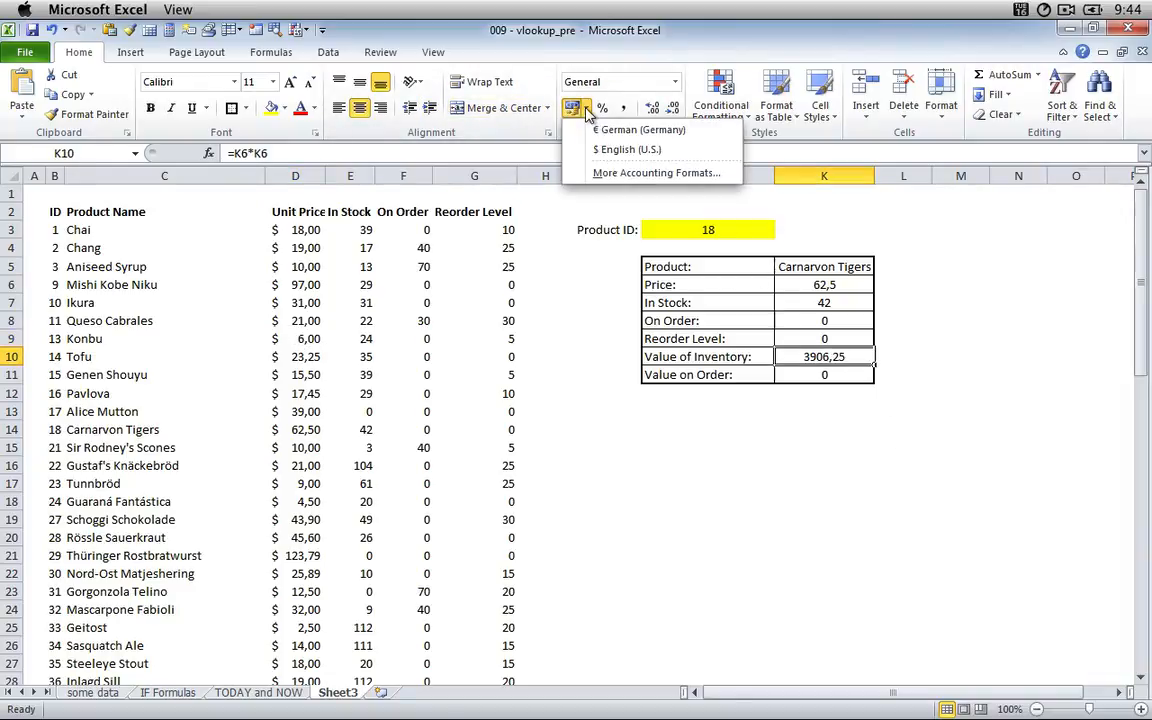
{"action": "left_click", "coordinate": [627, 149]}
{"action": "key", "text": "Return"}
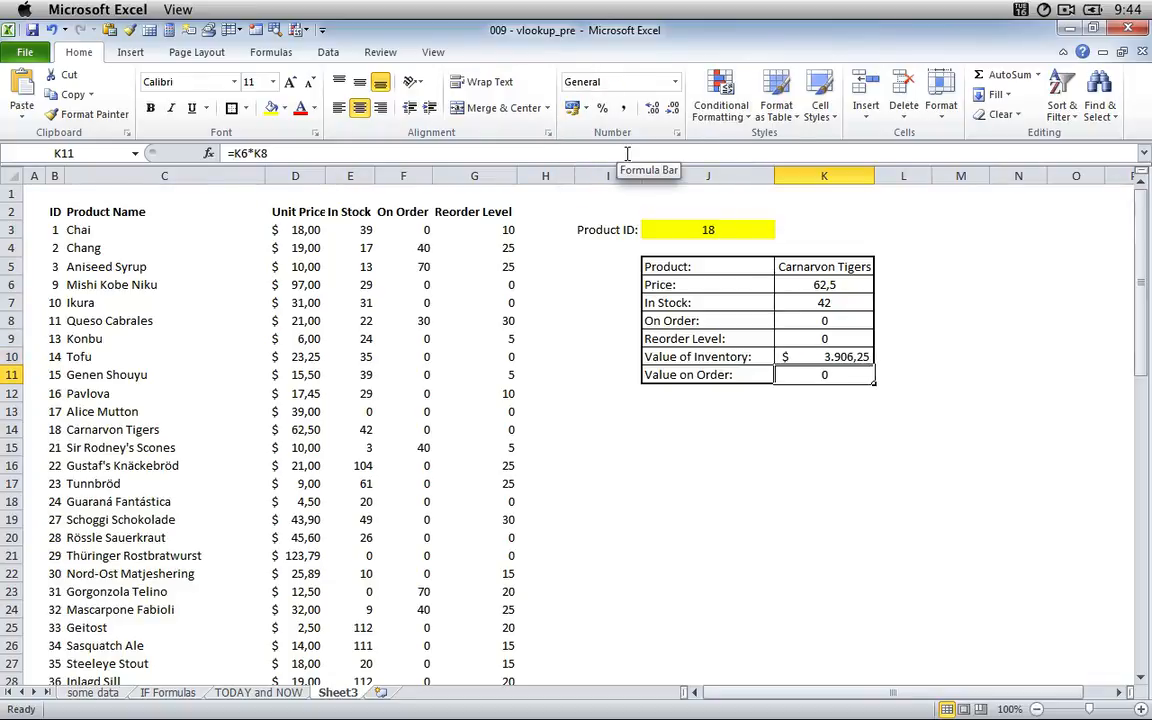
{"action": "left_click", "coordinate": [586, 109]}
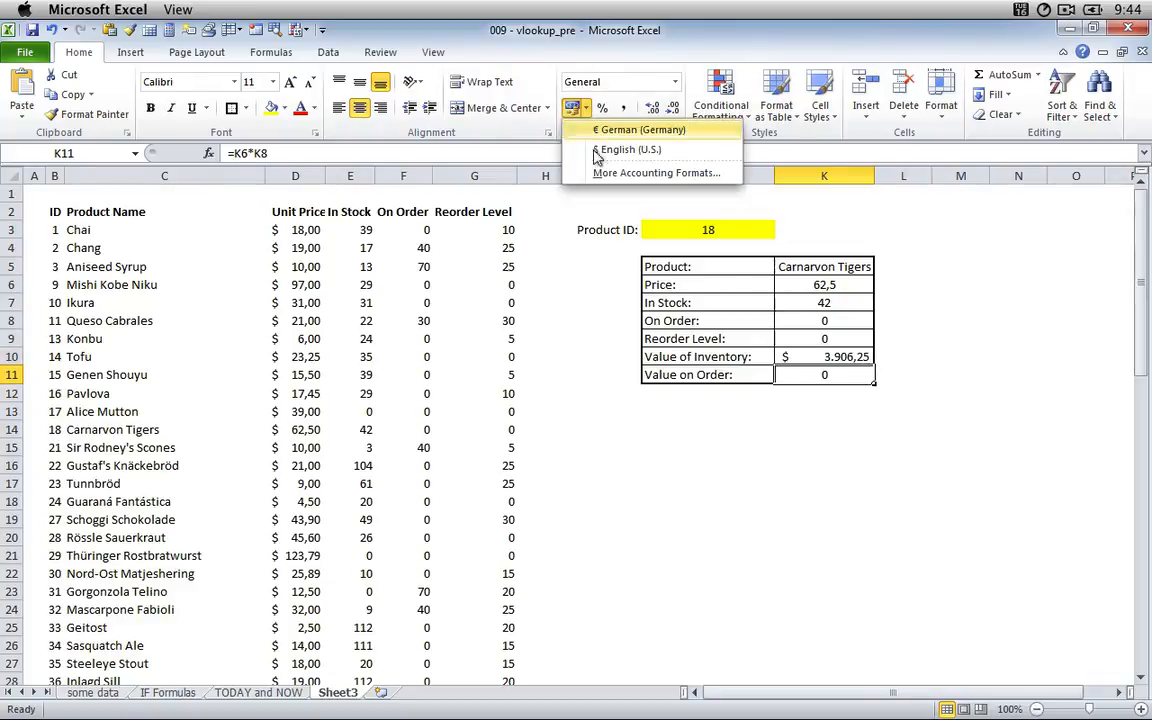
{"action": "left_click", "coordinate": [612, 149]}
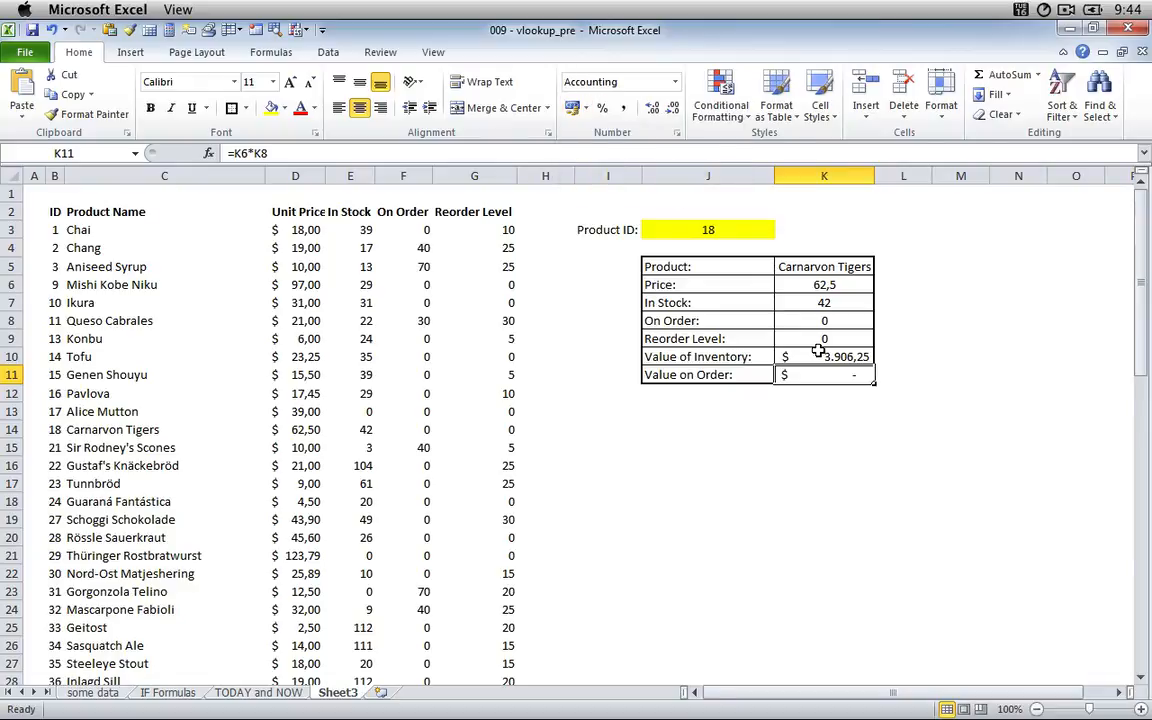
Apply the $ English (U.S.) accounting format to the Price result in K6.
{"action": "key", "text": "Up"}
{"action": "key", "text": "Up"}
{"action": "key", "text": "Up"}
{"action": "key", "text": "Up"}
{"action": "key", "text": "Up"}
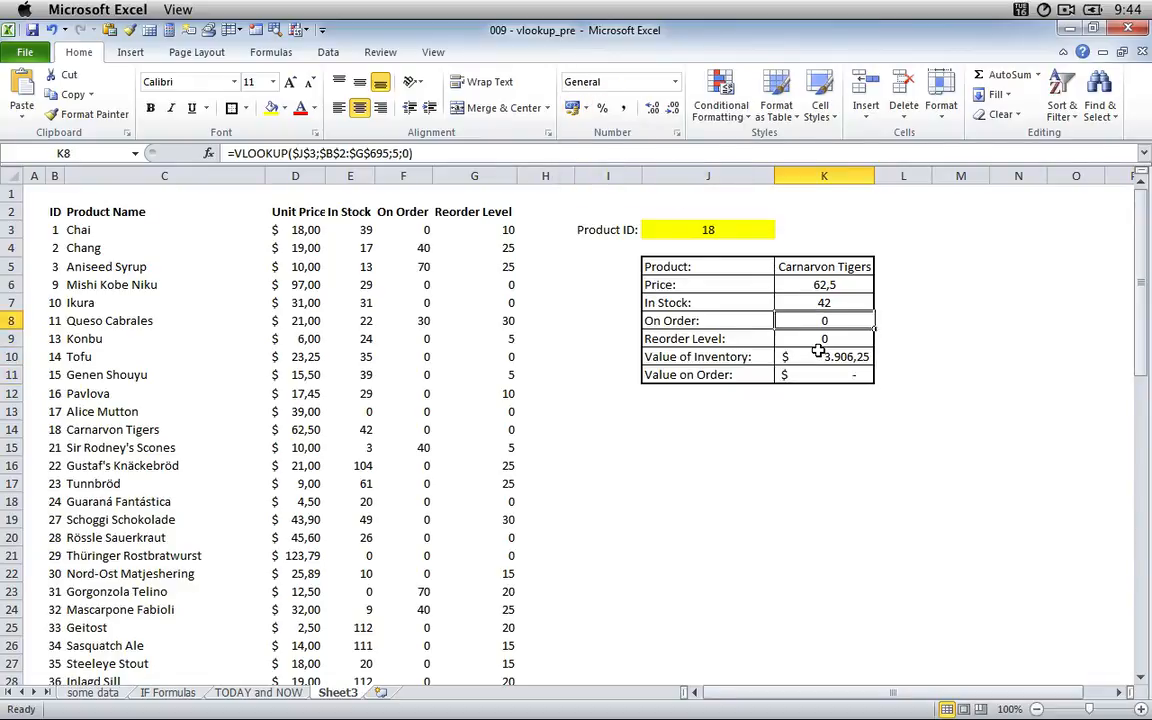
{"action": "left_click", "coordinate": [586, 108]}
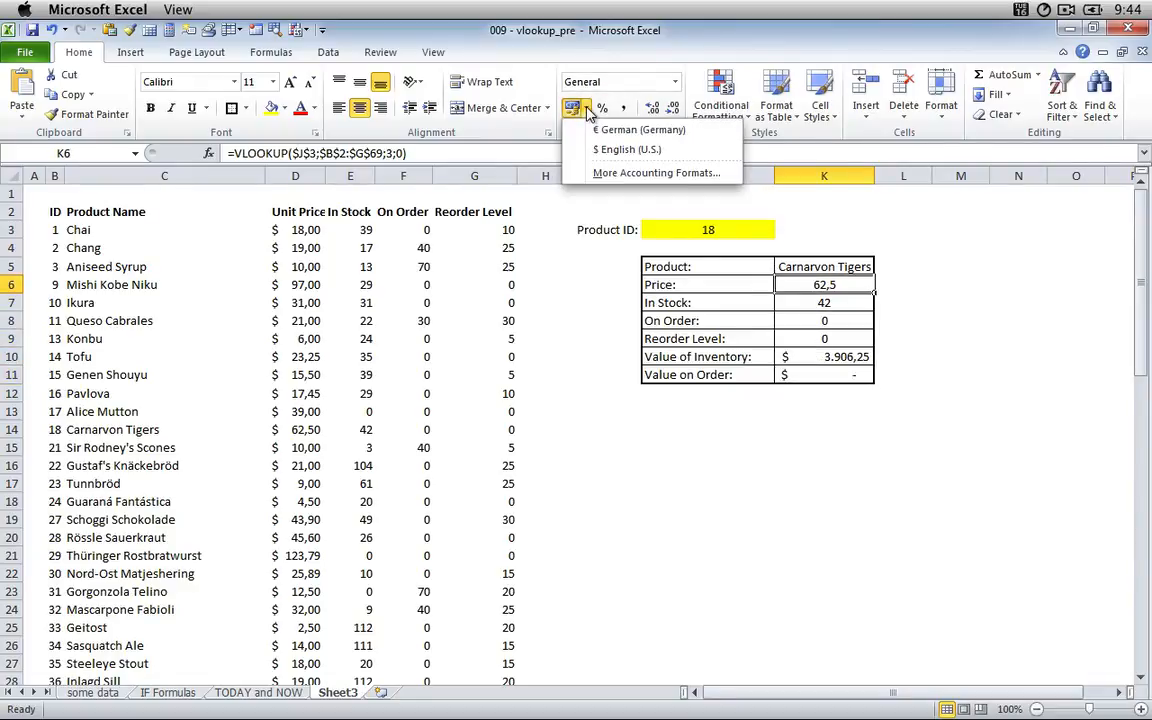
{"action": "left_click", "coordinate": [605, 149]}
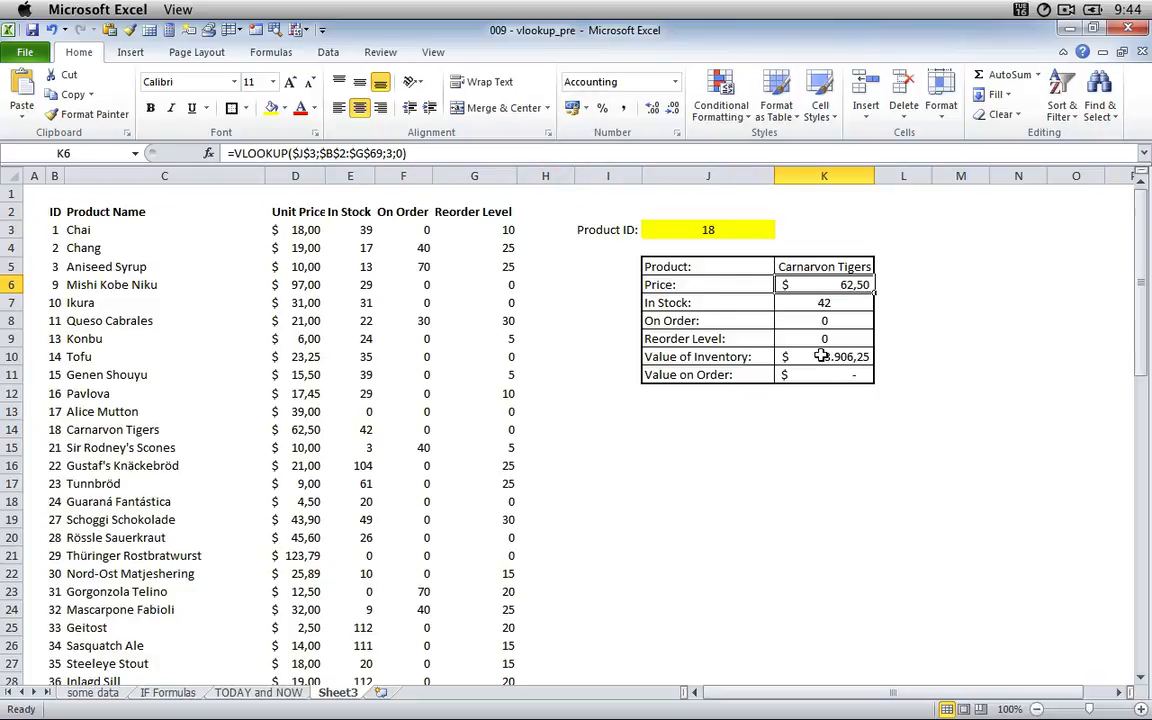
Test the lookup box with product ID 1 in J3 and check the Reorder Level and Value of Inventory results.
{"action": "left_click", "coordinate": [668, 231]}
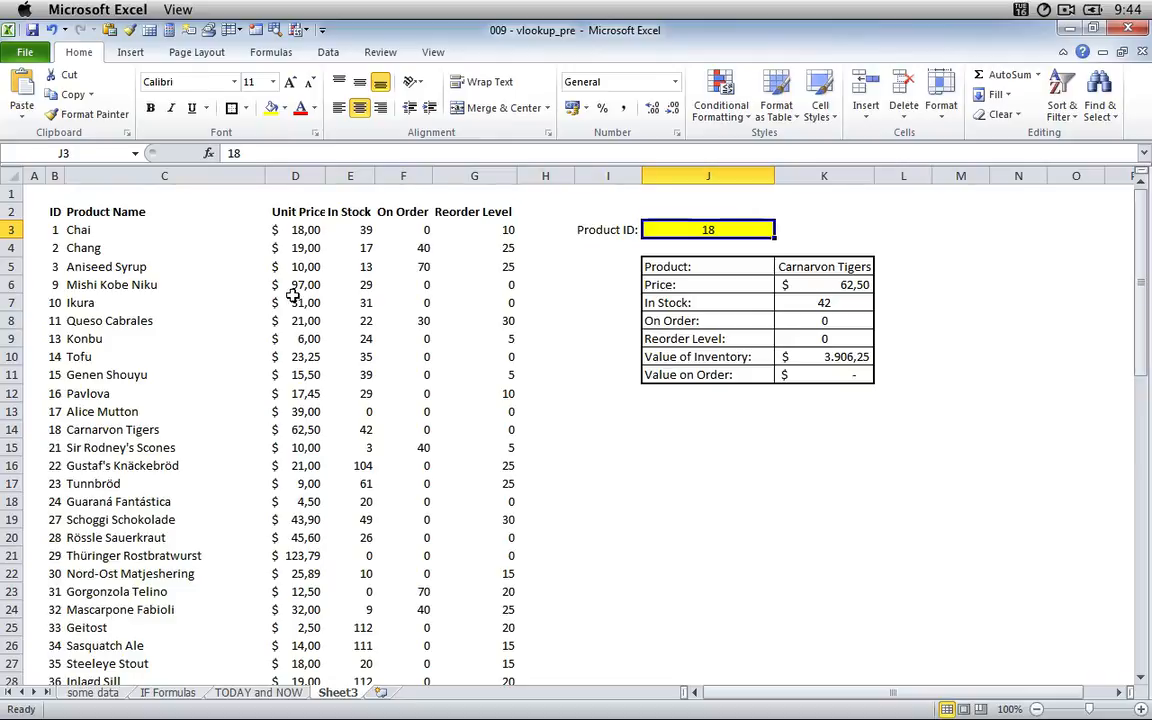
{"action": "type", "text": "1"}
{"action": "key", "text": "Return"}
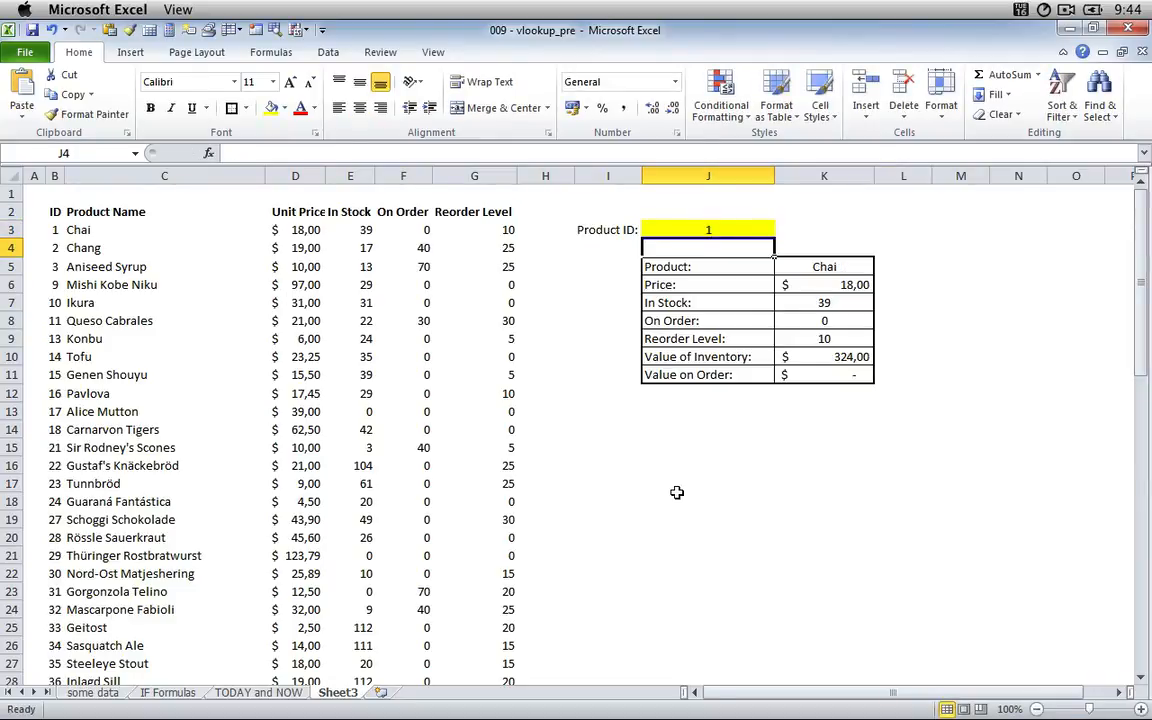
{"action": "key", "text": "Down"}
{"action": "key", "text": "Down"}
{"action": "key", "text": "Down"}
{"action": "key", "text": "Down"}
{"action": "key", "text": "Down"}
{"action": "key", "text": "Right"}
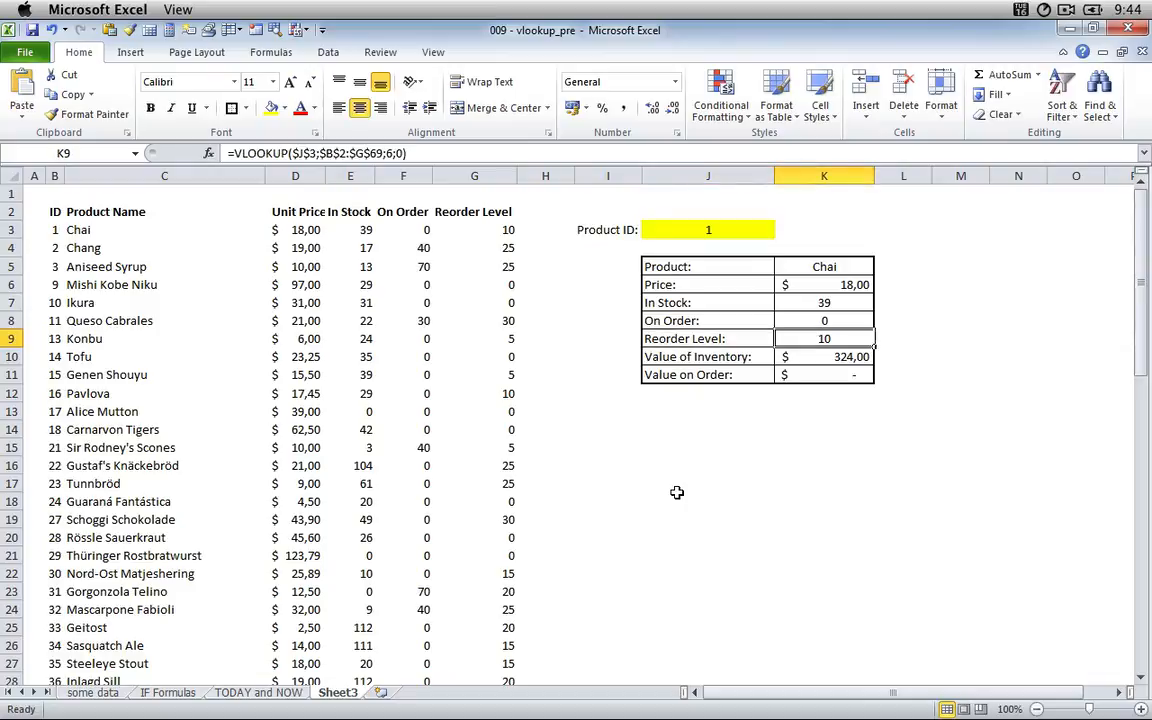
{"action": "key", "text": "Down"}
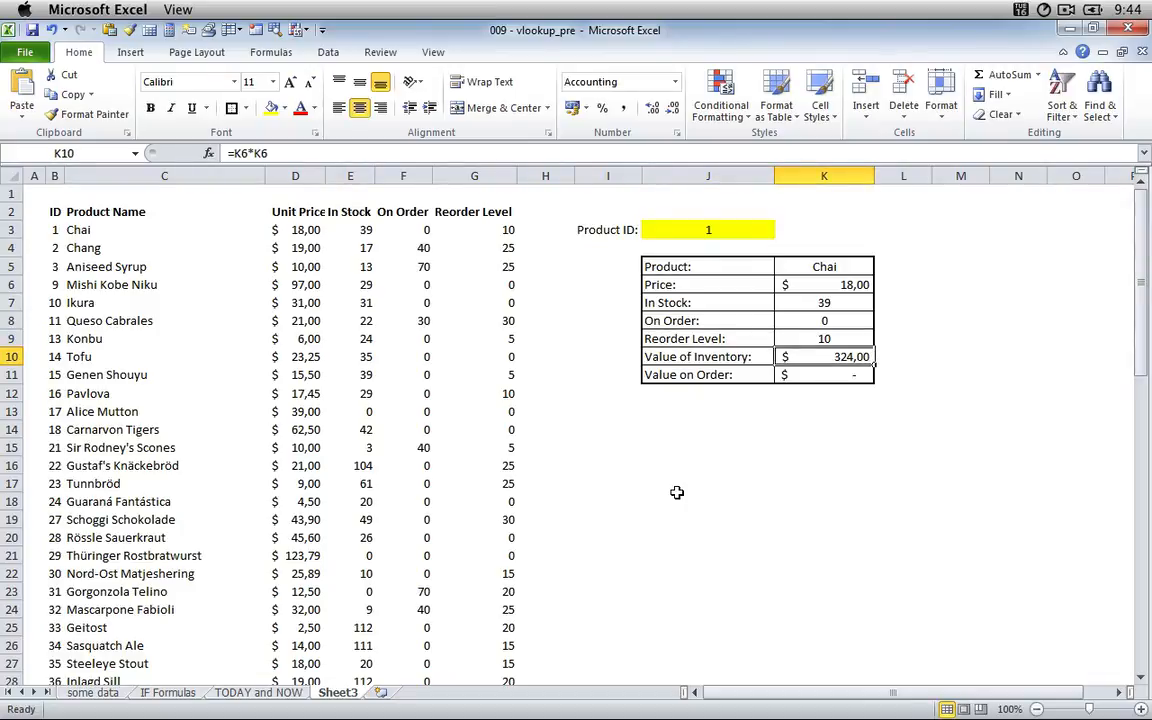
Set the product ID in J3 to 3, a product with units on order, and check its In Stock and On Order results.
{"action": "left_click", "coordinate": [424, 248]}
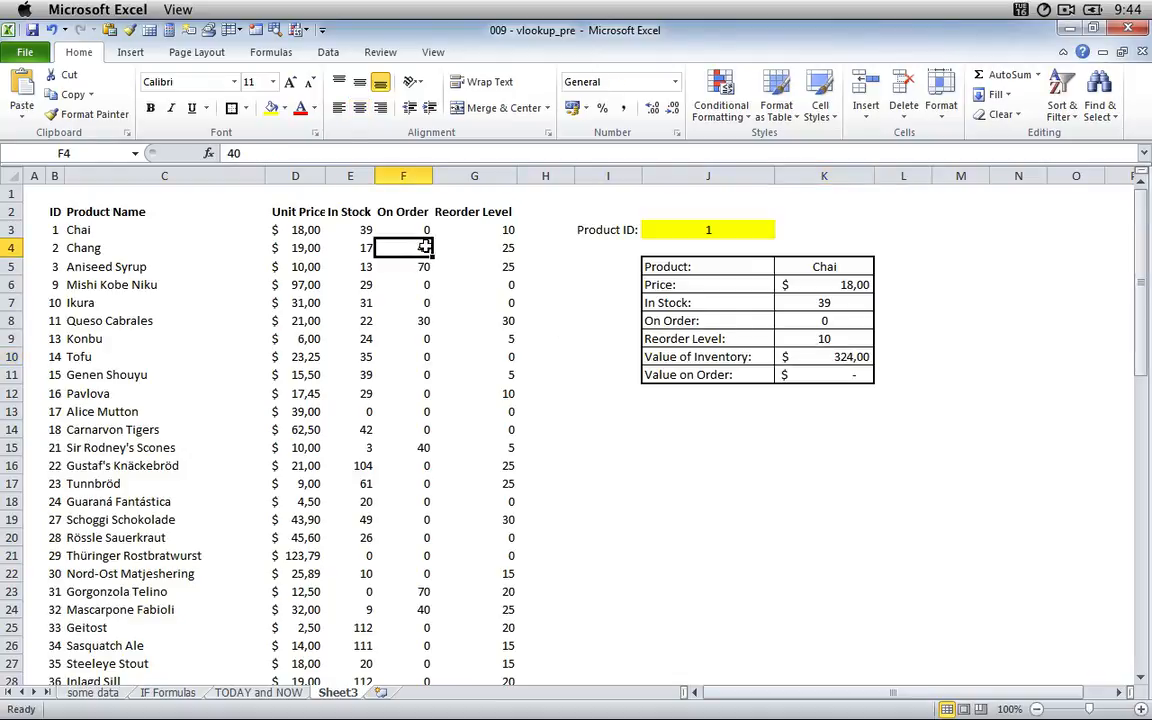
{"action": "left_click", "coordinate": [429, 268]}
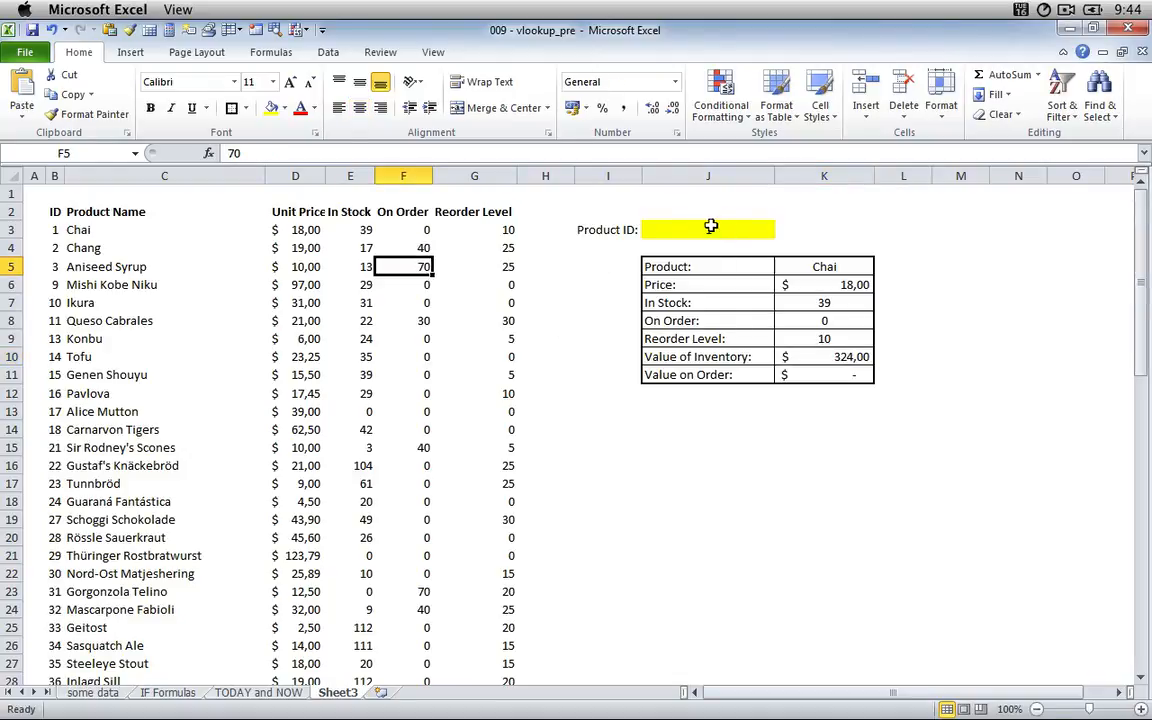
{"action": "left_click", "coordinate": [681, 229]}
{"action": "type", "text": "3"}
{"action": "key", "text": "Return"}
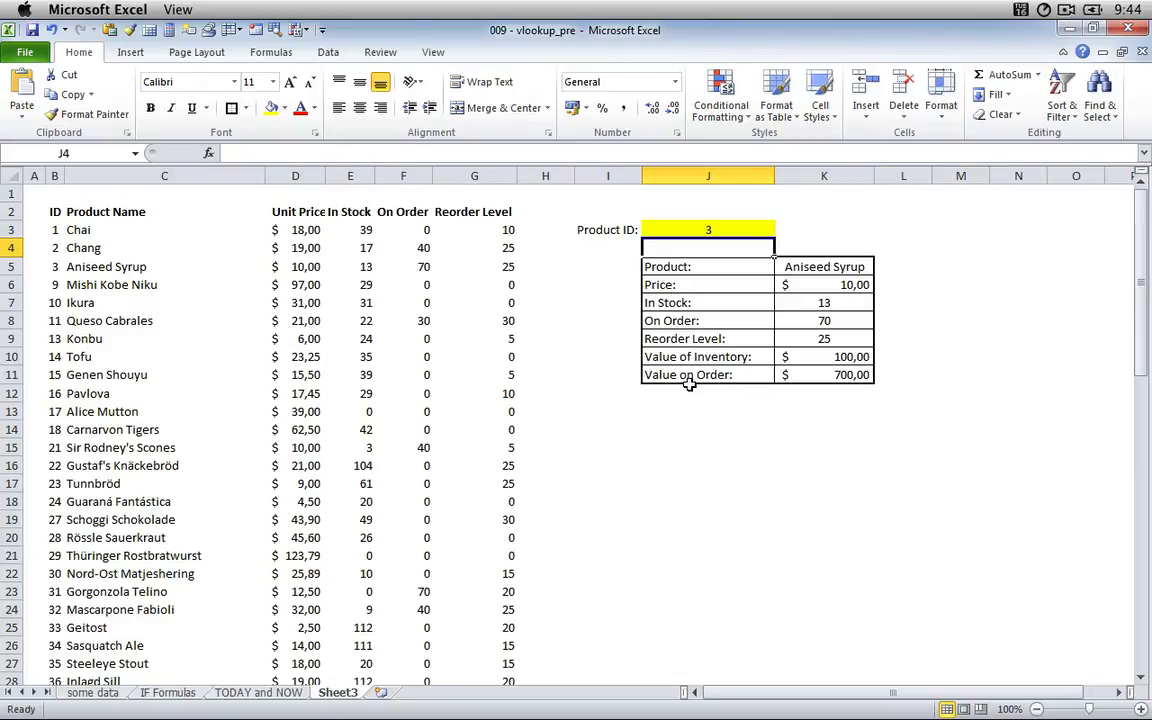
{"action": "left_click", "coordinate": [818, 301]}
{"action": "key", "text": "Down"}
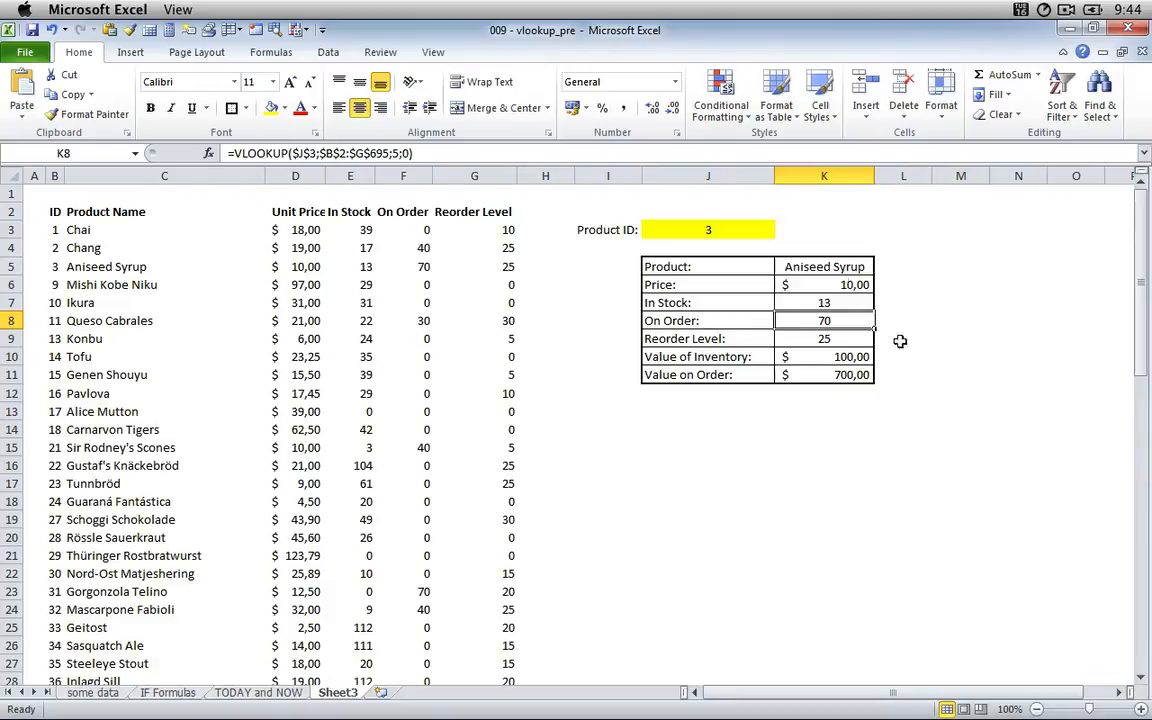
{"action": "left_click", "coordinate": [733, 227]}
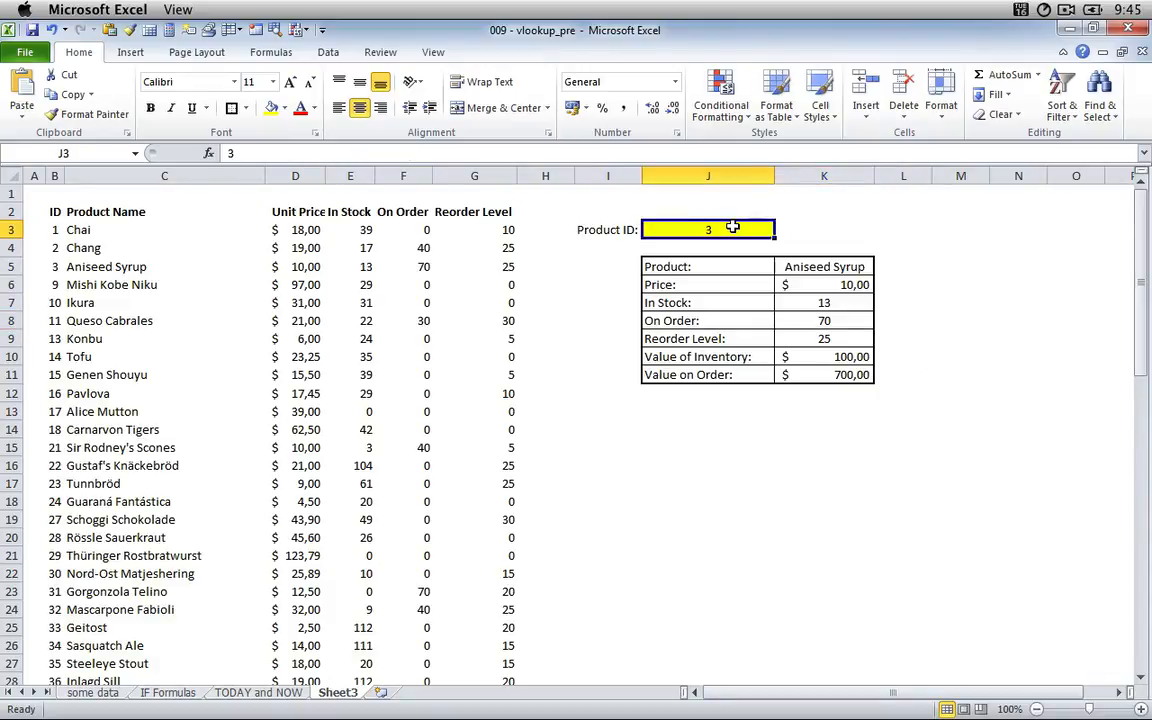